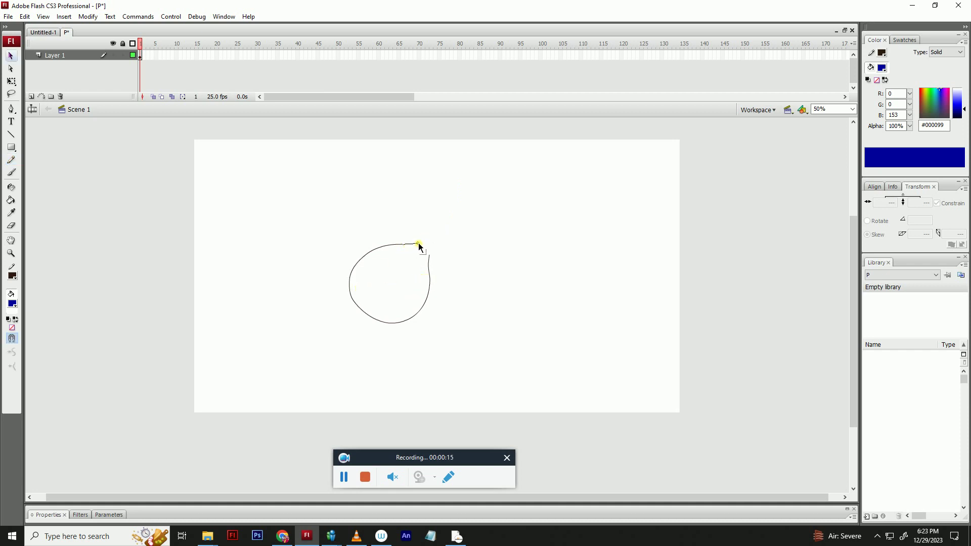
- Close the gap at the teardrop outline's pointed corner and reshape its lower-left curve slightly
left_click_drag(421, 248, 428, 245)
left_click_drag(340, 202, 471, 334)
left_click(448, 272)
double_click(354, 296)
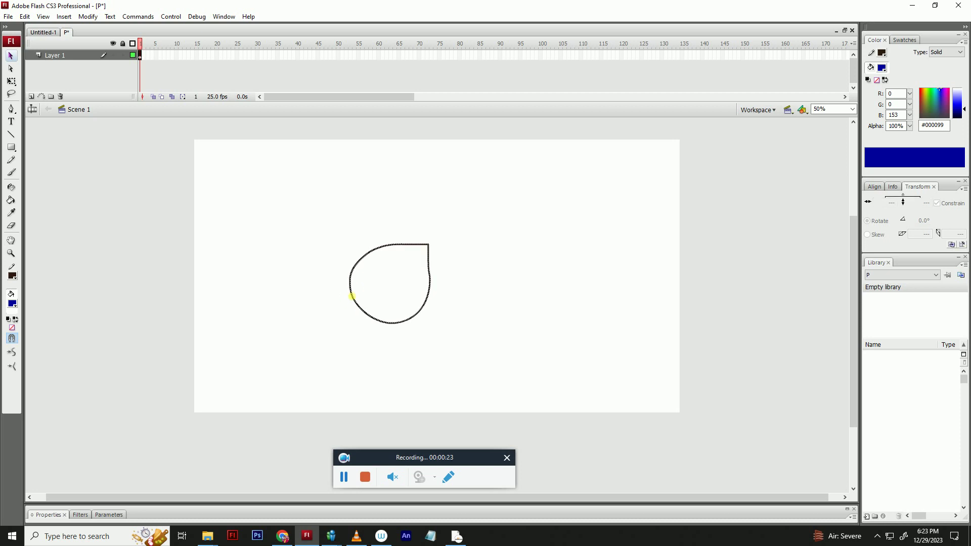
left_click(398, 281)
left_click_drag(353, 298, 358, 307)
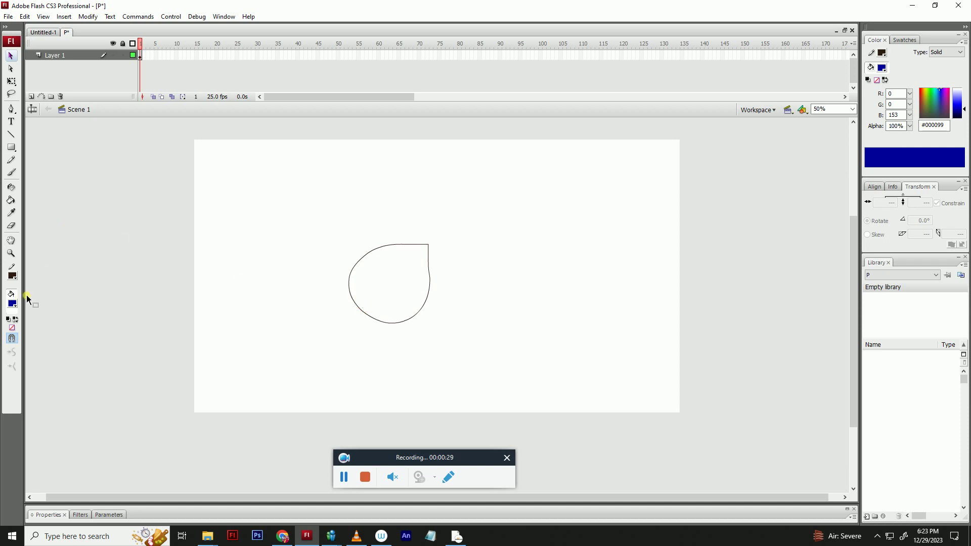
- Set the Pencil tool to Ink mode for unsmoothed freehand lines
key("t")
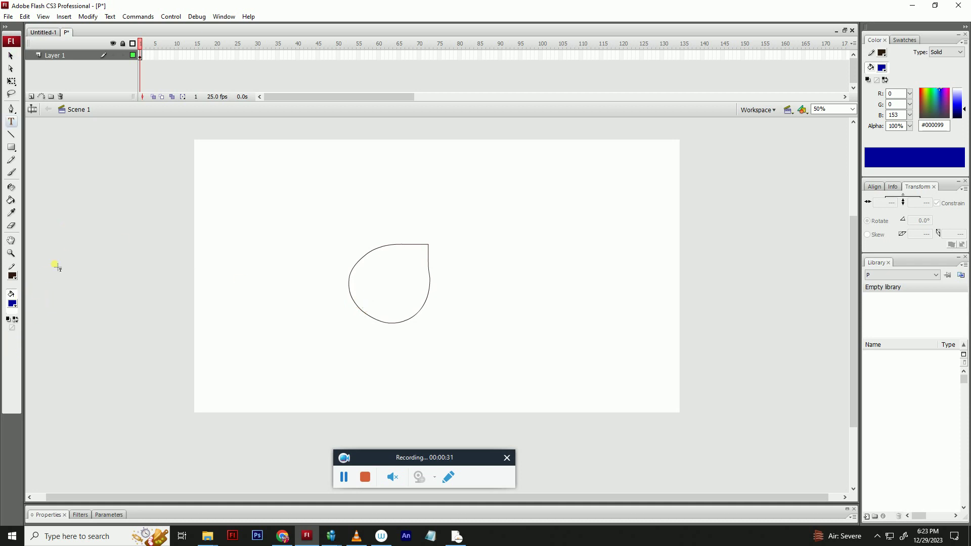
key("y")
left_click(16, 354)
left_click(32, 393)
mouse_move(341, 178)
left_mouse_down()
mouse_move(303, 183)
mouse_move(273, 206)
mouse_move(271, 239)
mouse_move(290, 261)
left_mouse_up()
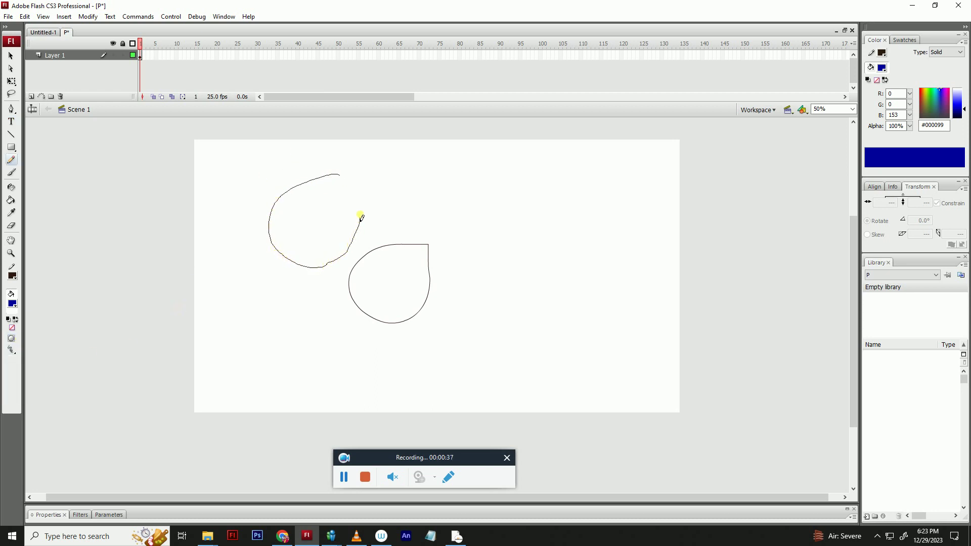
left_click_drag(361, 217, 360, 195)
key("ctrl+z")
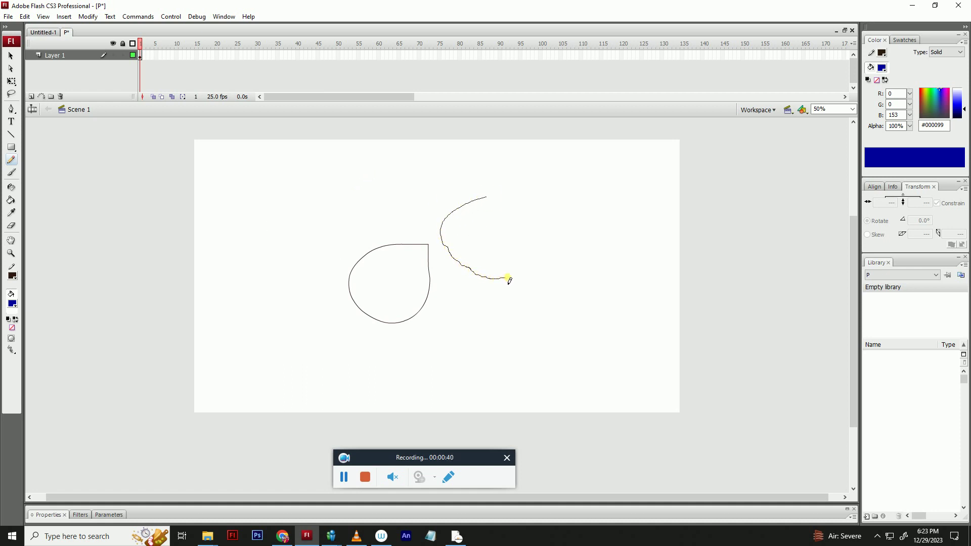
- Draw a rounded freehand outline with an open top, up and to the right of the teardrop
left_click_drag(522, 221, 506, 194)
key("v")
double_click(439, 223)
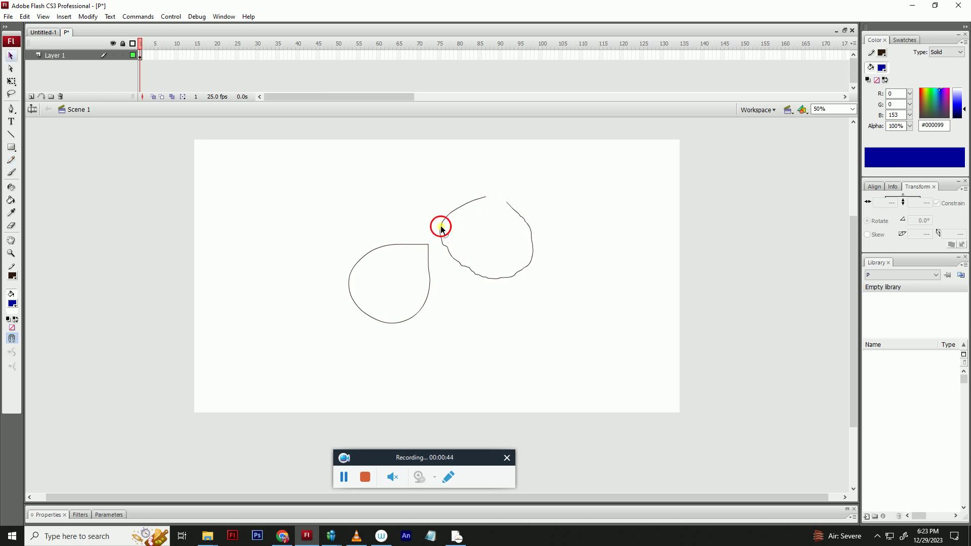
key("q")
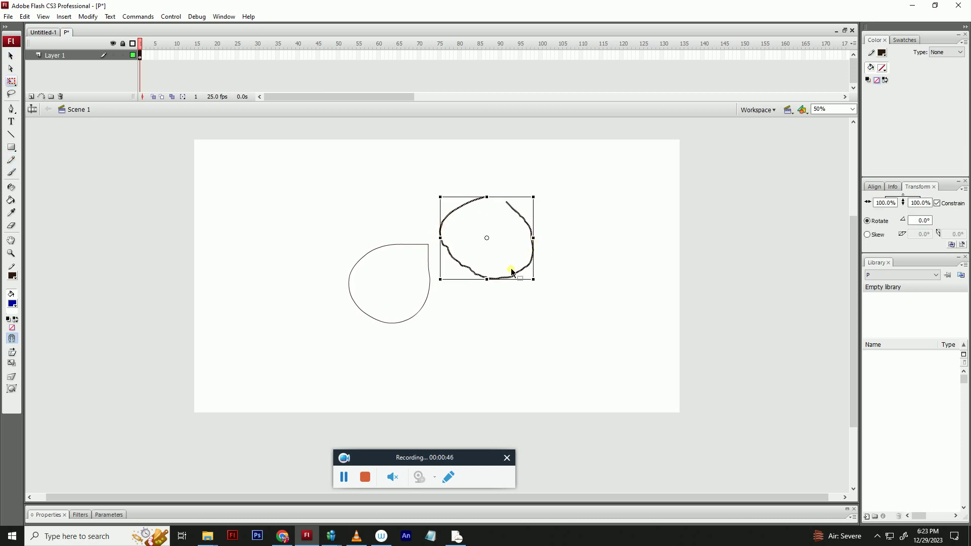
left_click(450, 209)
- Delete the teardrop outline and the left half of the rounded freehand outline
left_click_drag(335, 185, 413, 332)
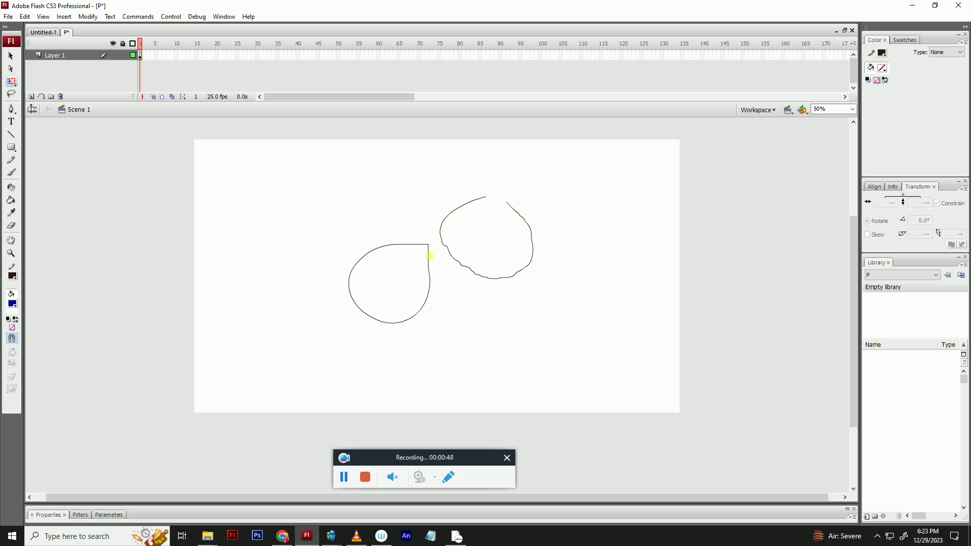
left_click(427, 260)
key("Delete")
mouse_move(422, 150)
left_mouse_down()
mouse_move(486, 305)
mouse_move(452, 250)
left_mouse_up()
key("Delete")
- Duplicate the remaining right half of the outline and flip the copy horizontally
left_click(516, 277)
key("v")
key("alt")
key("m")
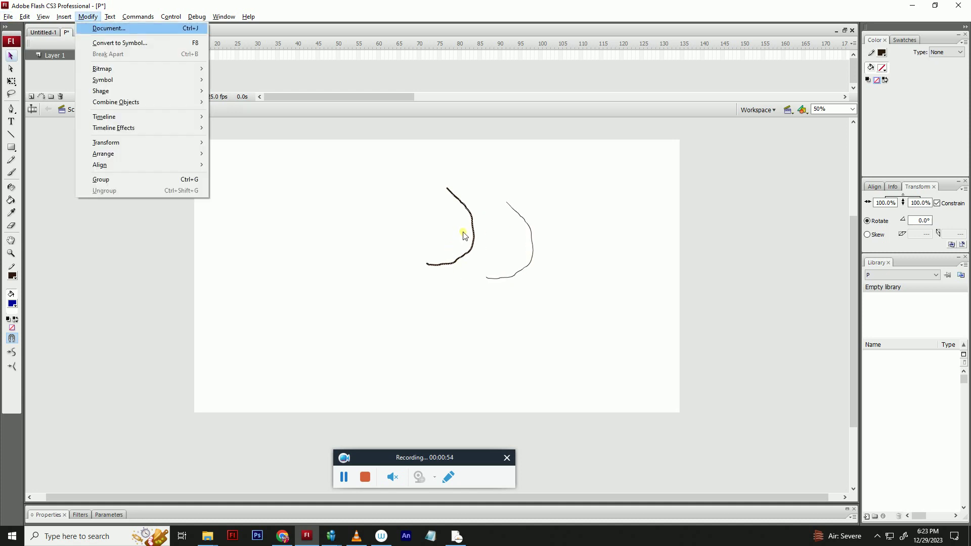
key("t")
key("h")
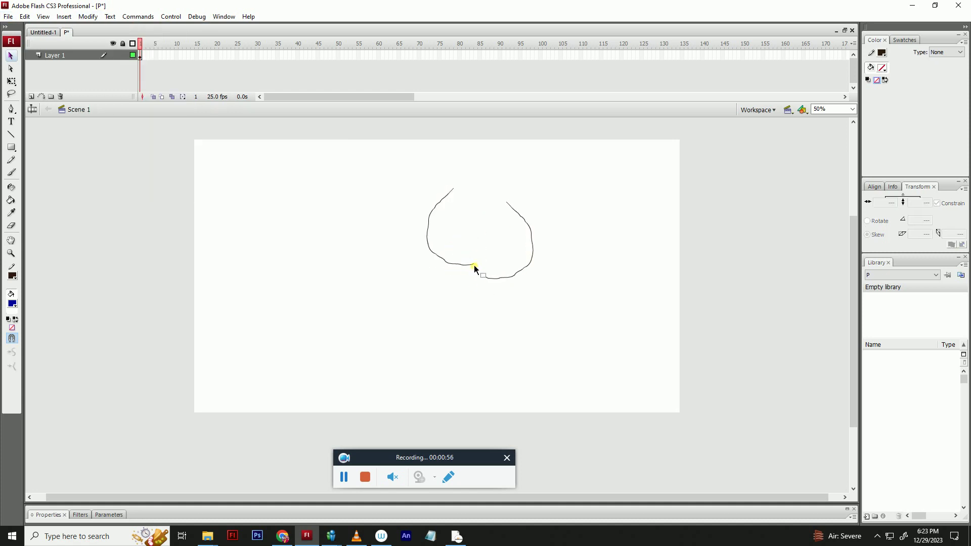
- Move the mirrored half against the original so they meet at the base, and delete the overlapping line ends
left_click_drag(475, 264, 494, 278)
left_click(492, 283)
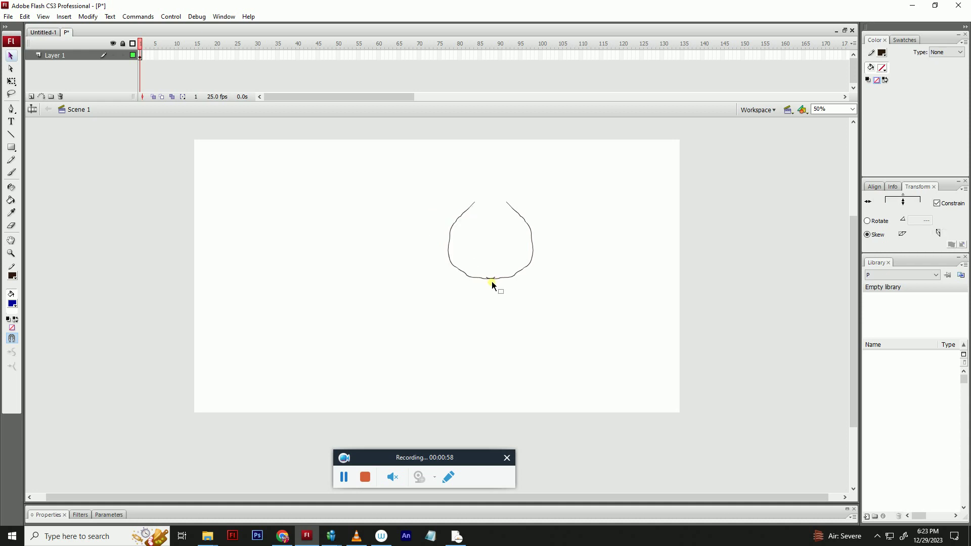
left_click(489, 278)
key("Delete")
left_click(493, 278)
key("Delete")
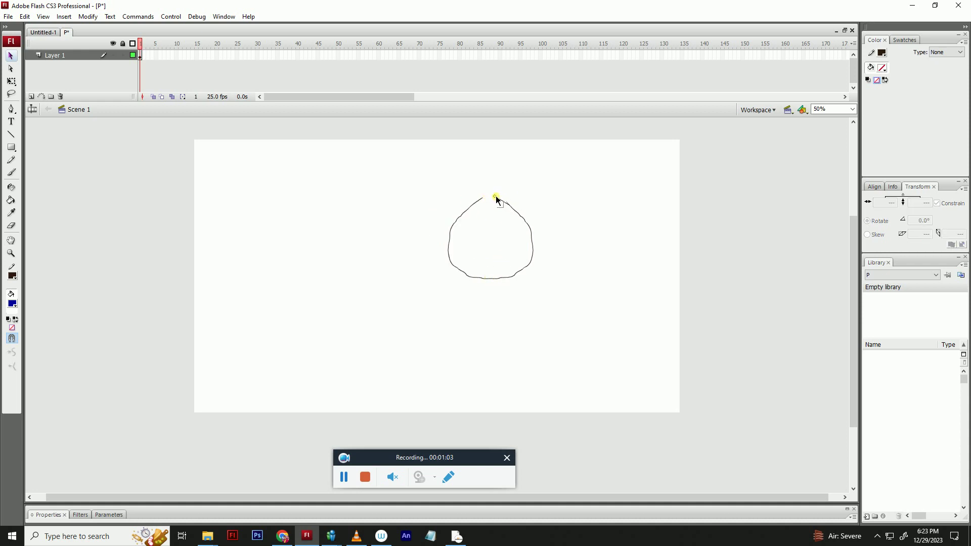
- Join the two halves in a point at the top and delete the leftover line ends
left_click_drag(482, 197, 488, 193)
double_click(496, 197)
left_click(496, 198)
left_click_drag(491, 195, 477, 180)
left_click(486, 193)
key("Delete")
left_click(488, 193)
key("Delete")
- Set the Pencil tool to Smooth mode
key("y")
left_click(12, 350)
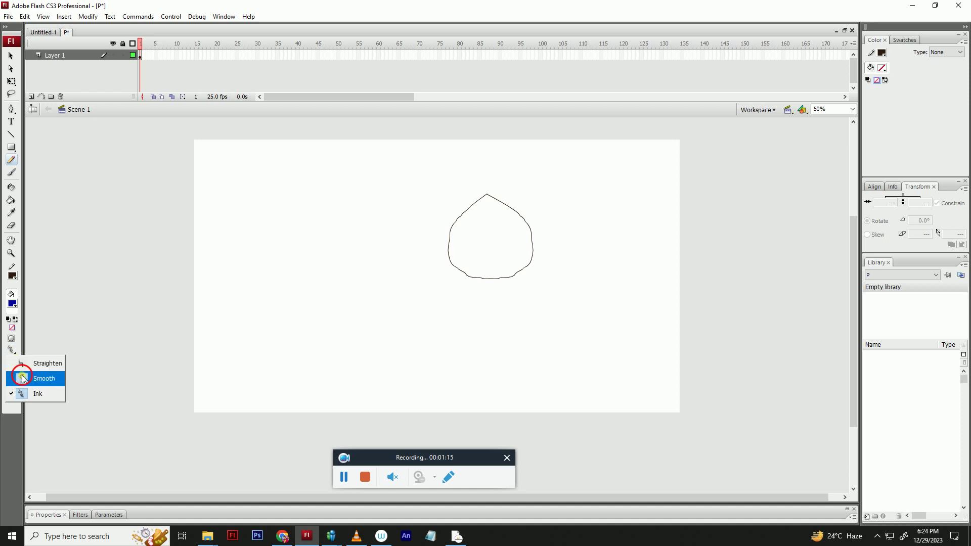
left_click(38, 377)
- Move the whole closed outline down and to the left, near the middle of the stage
key("v")
left_click_drag(445, 192, 589, 335)
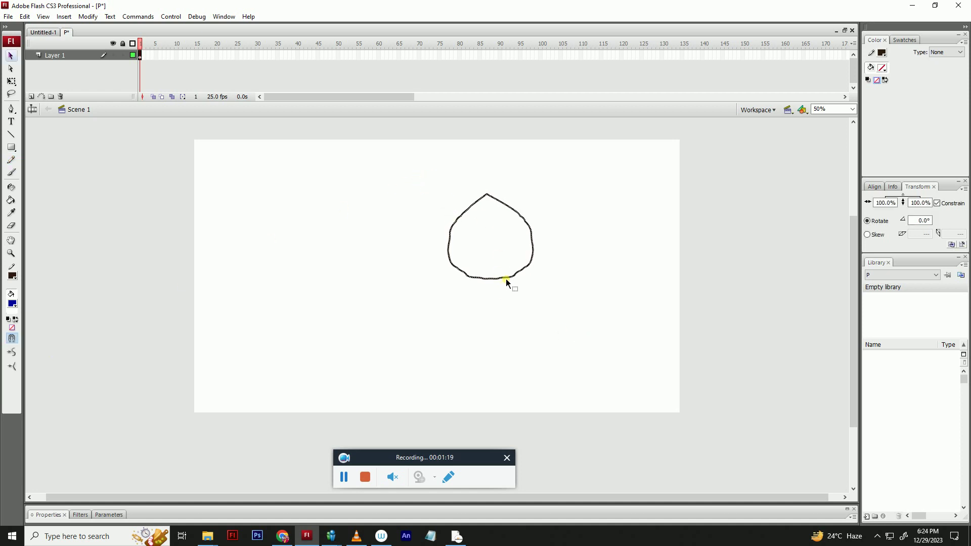
left_click_drag(508, 280, 430, 329)
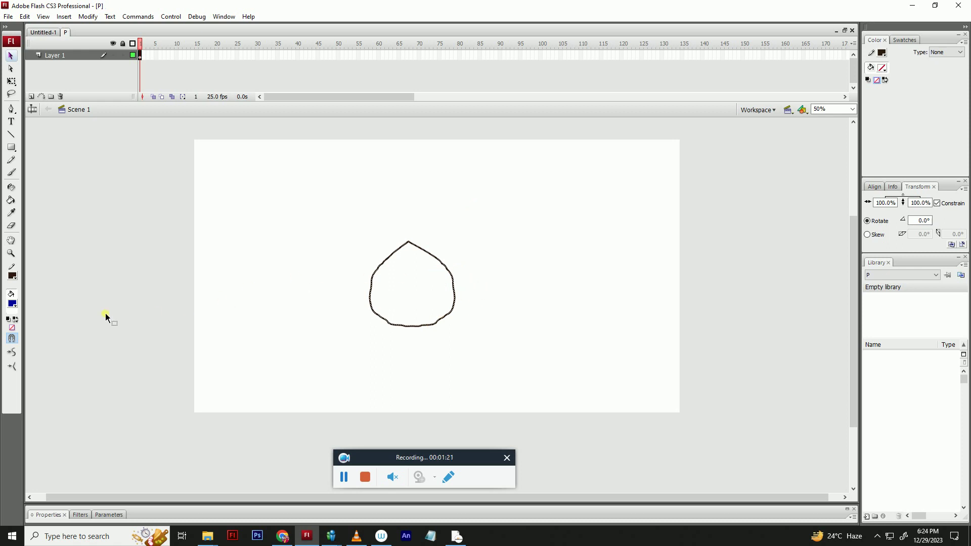
- Fill the closed outline with pale yellow #FFFFCC
left_click(12, 304)
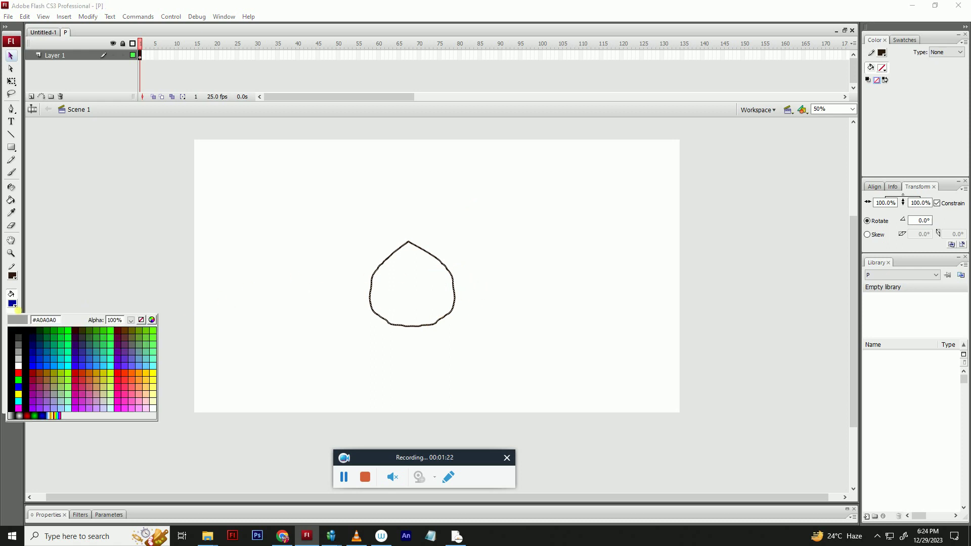
left_click(153, 406)
key("k")
key("v")
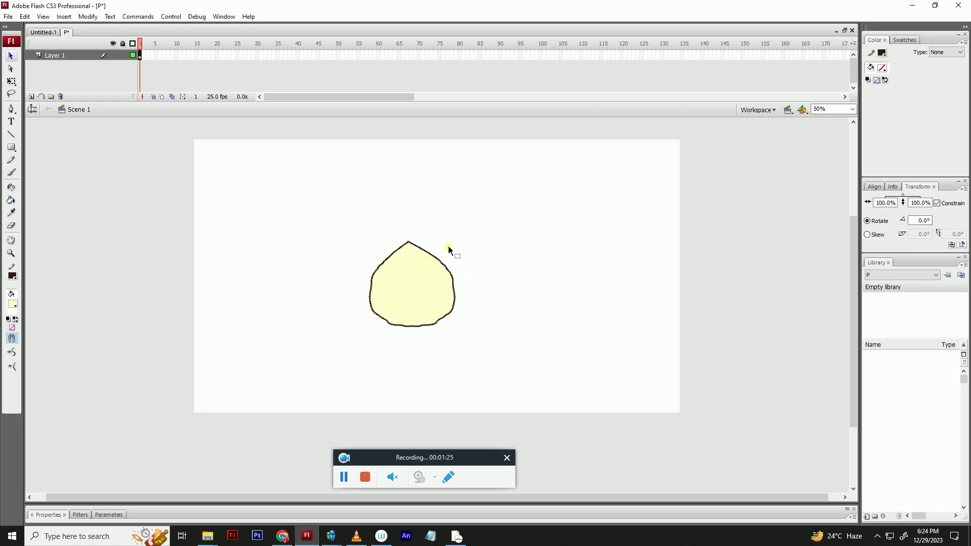
- Change the shape's outline color to bright yellow #F4F402
left_click_drag(320, 216, 475, 359)
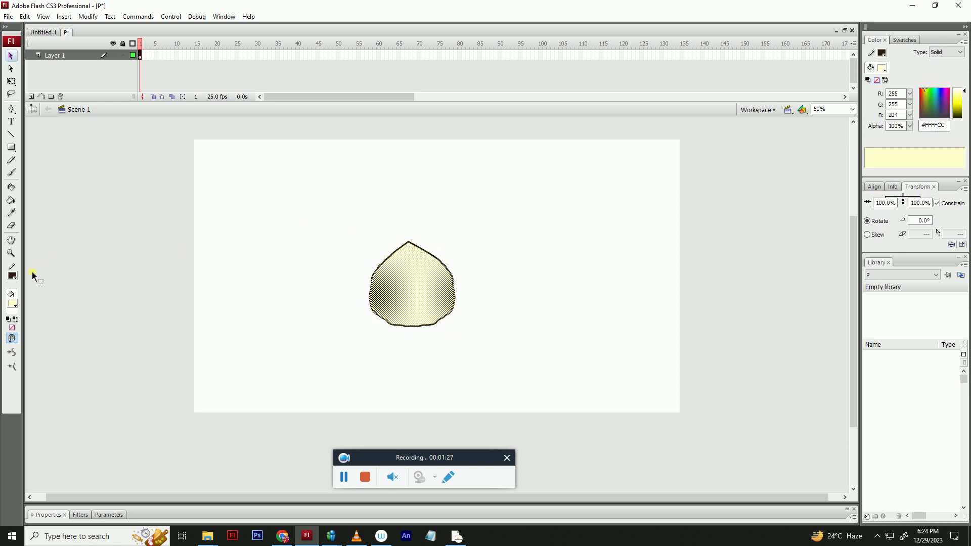
left_click(12, 275)
left_click(407, 286)
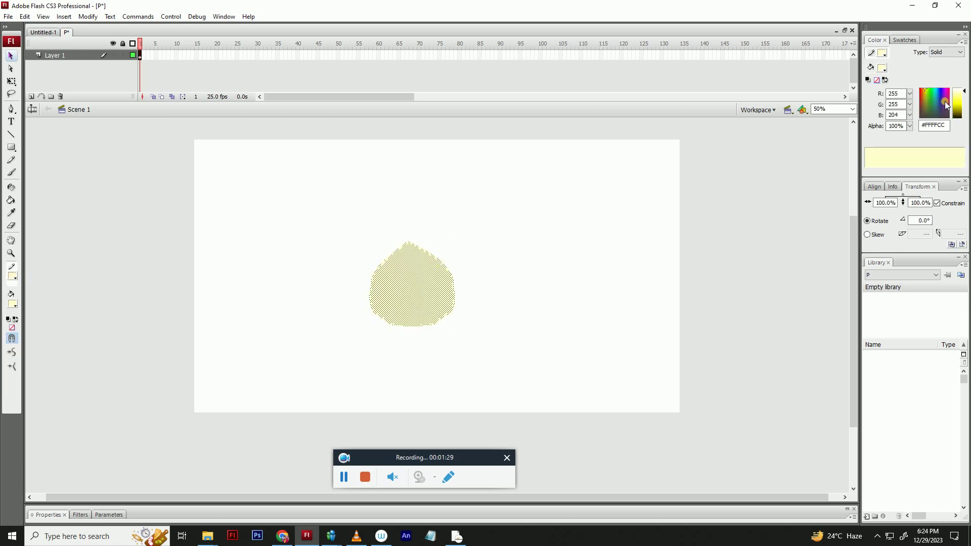
left_click_drag(960, 98, 960, 103)
left_click(508, 281)
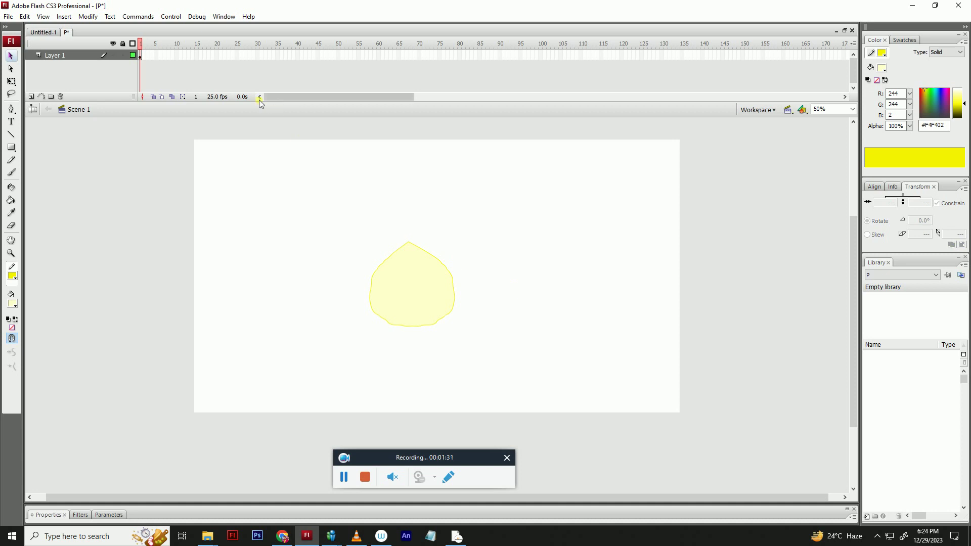
- Set the document's background color to black
double_click(216, 97)
left_click(453, 294)
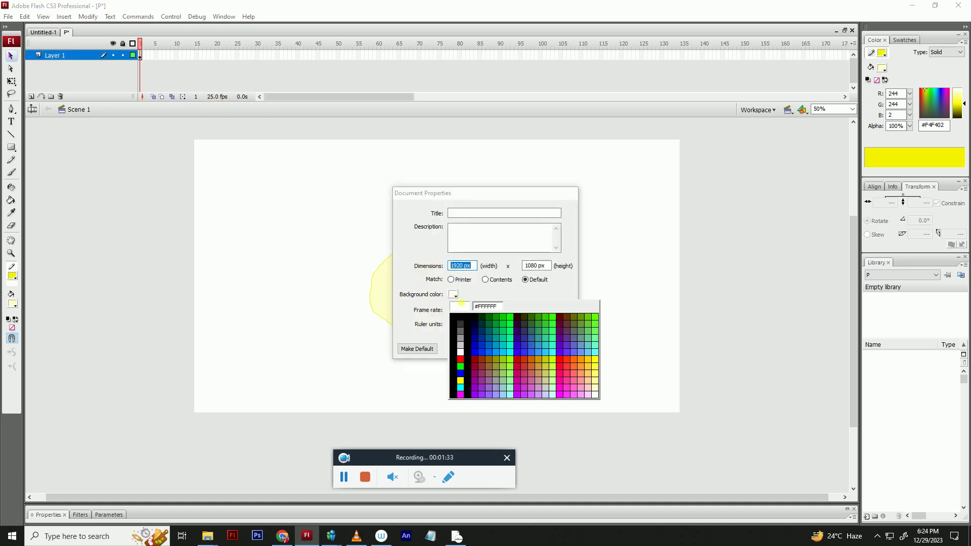
left_click(461, 317)
left_click(526, 348)
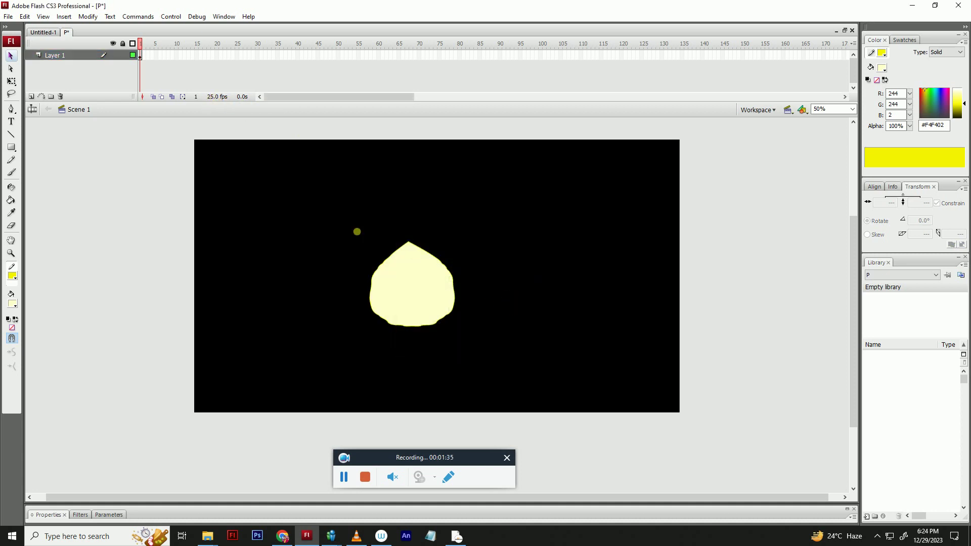
- Try to skew the pale yellow shape slightly, and undo the transformation
key("q")
left_click_drag(432, 328, 430, 329)
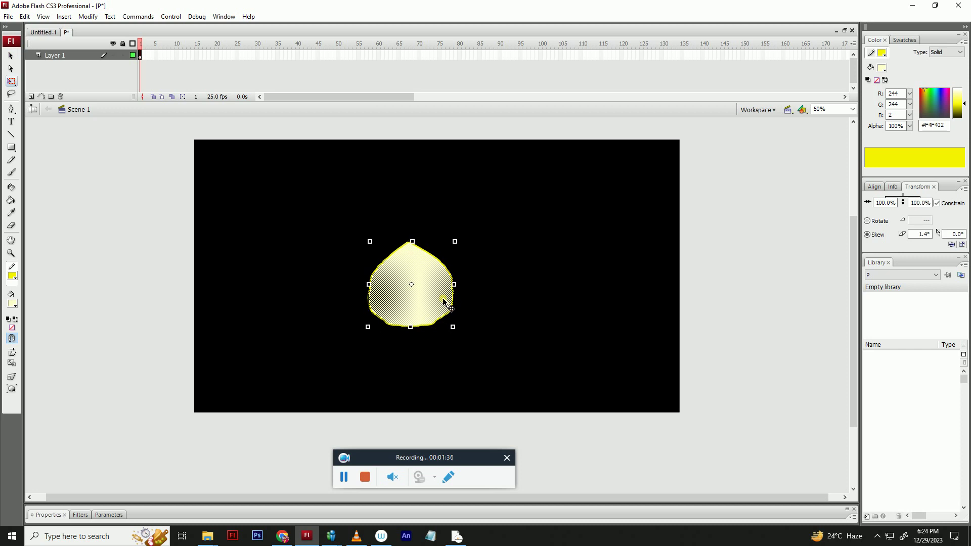
left_click_drag(455, 241, 455, 242)
left_click(465, 218)
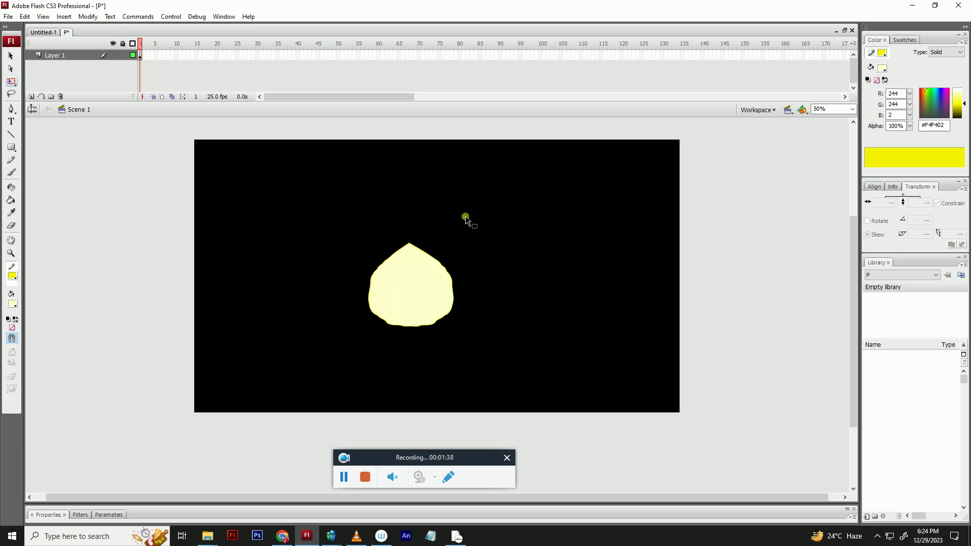
key("ctrl+z")
key("ctrl+z")
key("ctrl+z")
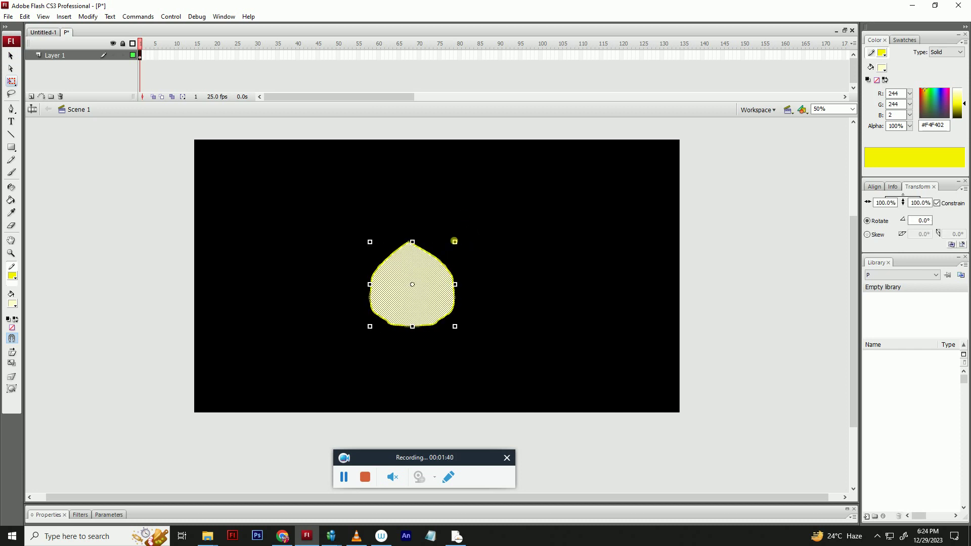
- Rotate the shape about 5.5° clockwise and turn it back by about 5.3°
left_click_drag(457, 241, 465, 232)
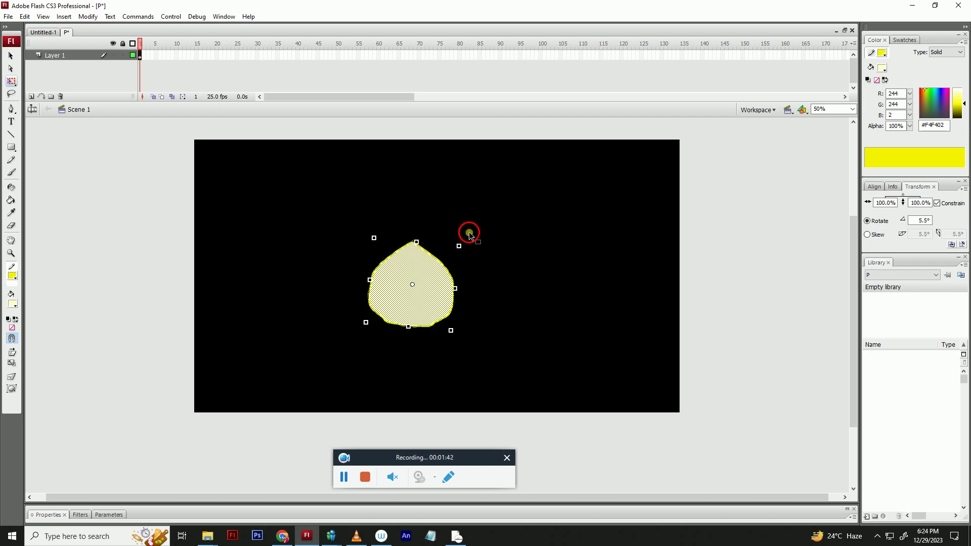
left_click(464, 234)
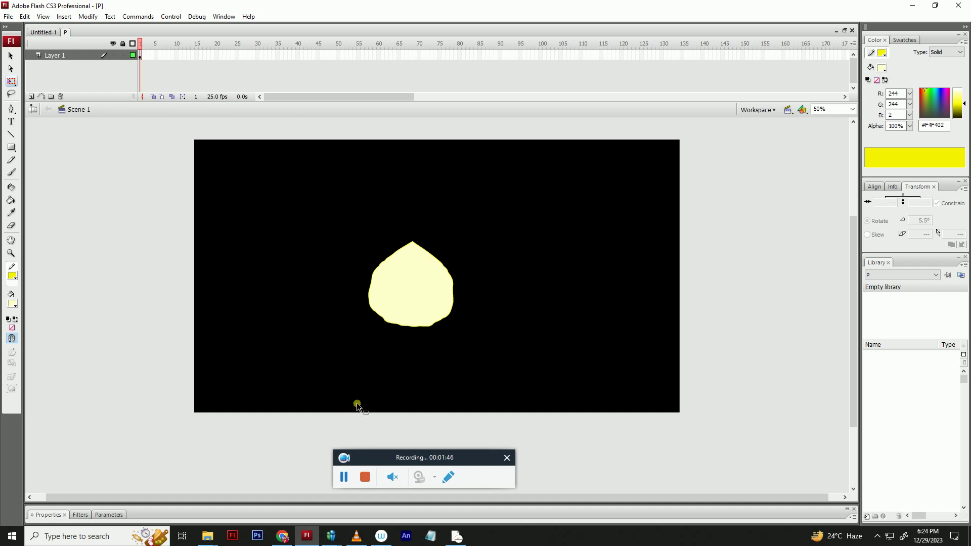
left_click(379, 283)
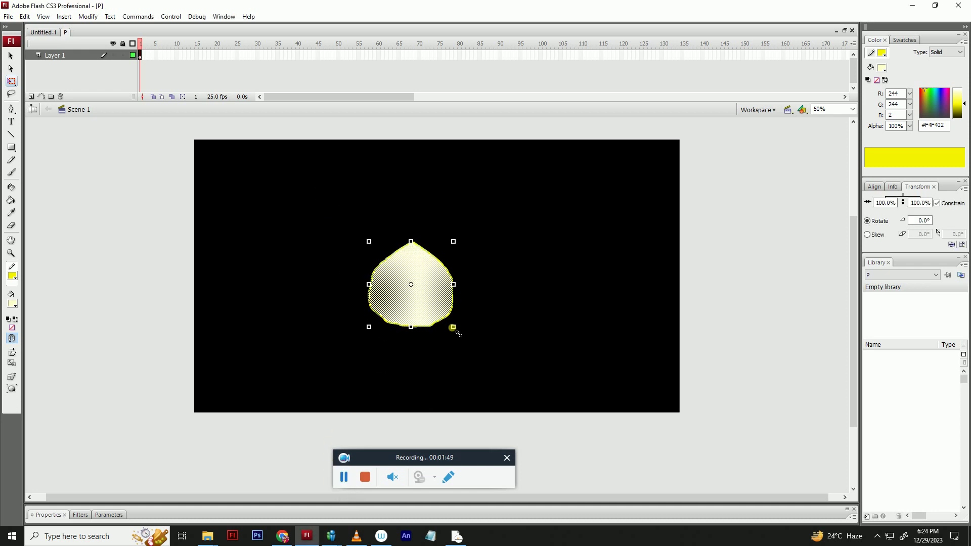
left_click_drag(458, 328, 459, 324)
left_click(462, 315)
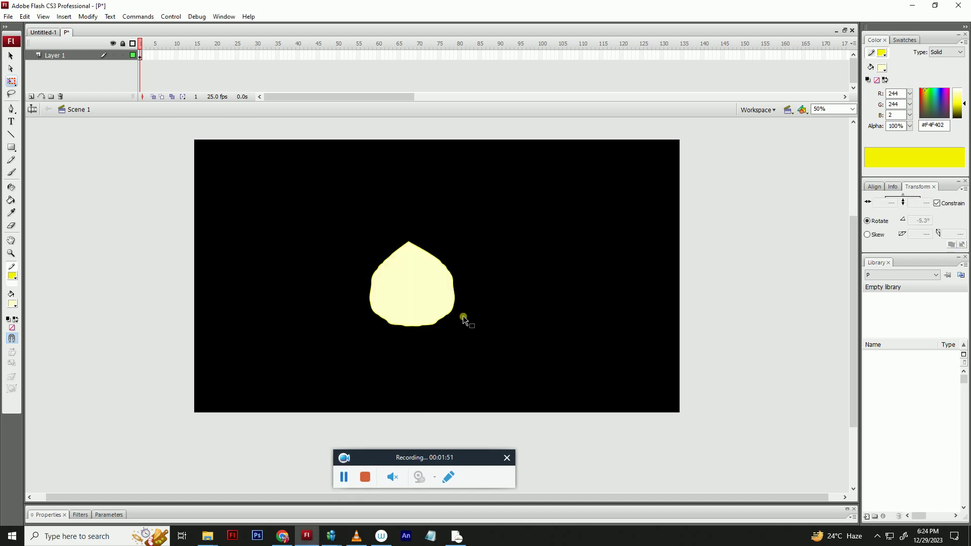
- Draw a red #FF0000 freehand contour inside the shape with the Pencil, starting and ending at its top point
left_click(13, 276)
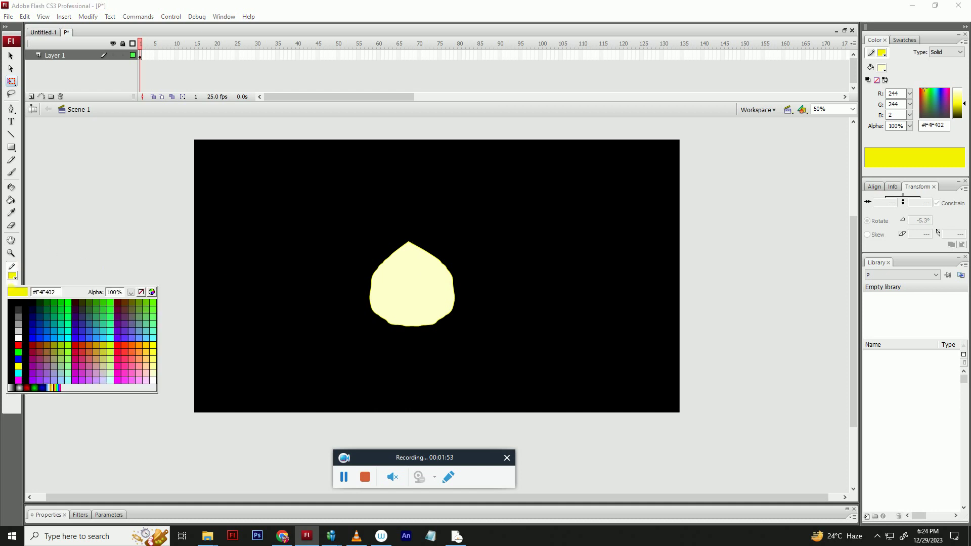
left_click(16, 352)
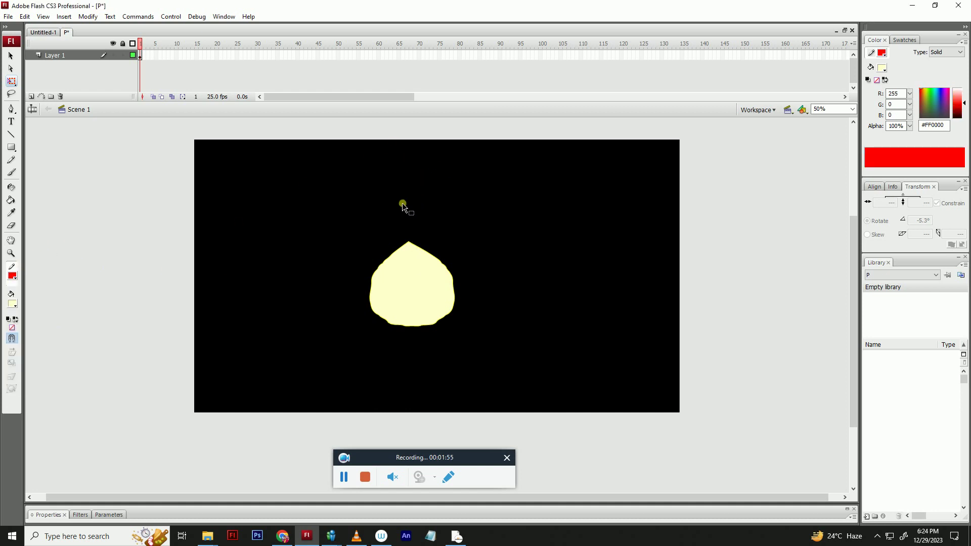
key("y")
mouse_move(410, 242)
left_mouse_down()
mouse_move(381, 273)
mouse_move(411, 300)
left_mouse_up()
key("ctrl+z")
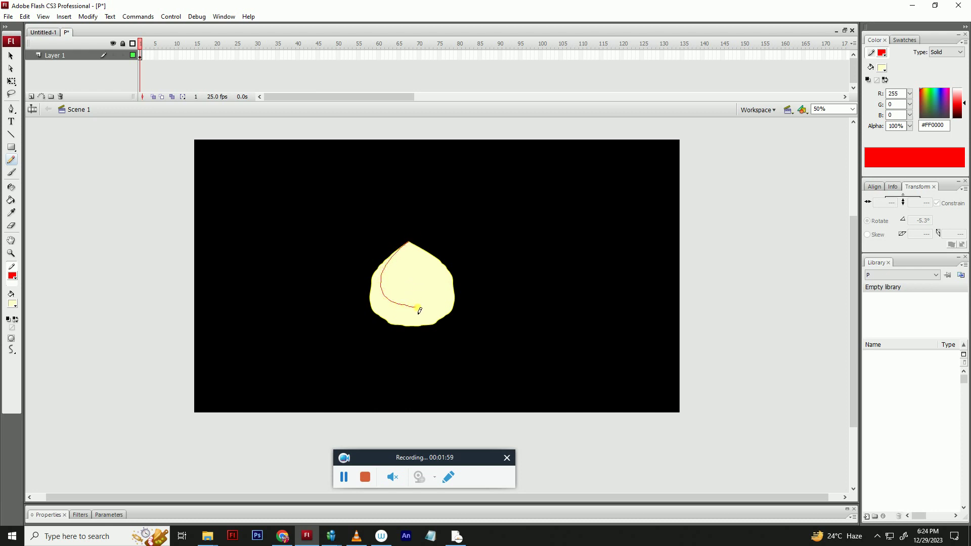
left_click_drag(433, 259, 414, 241)
key("v")
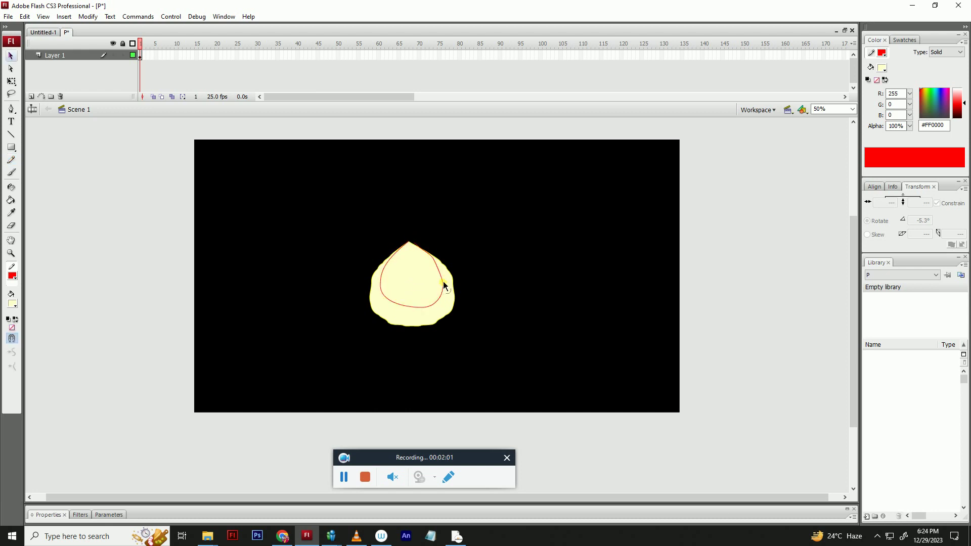
- Group the red inner contour and delete its right half inside the group
left_click(443, 285)
key("ctrl+g")
double_click(442, 284)
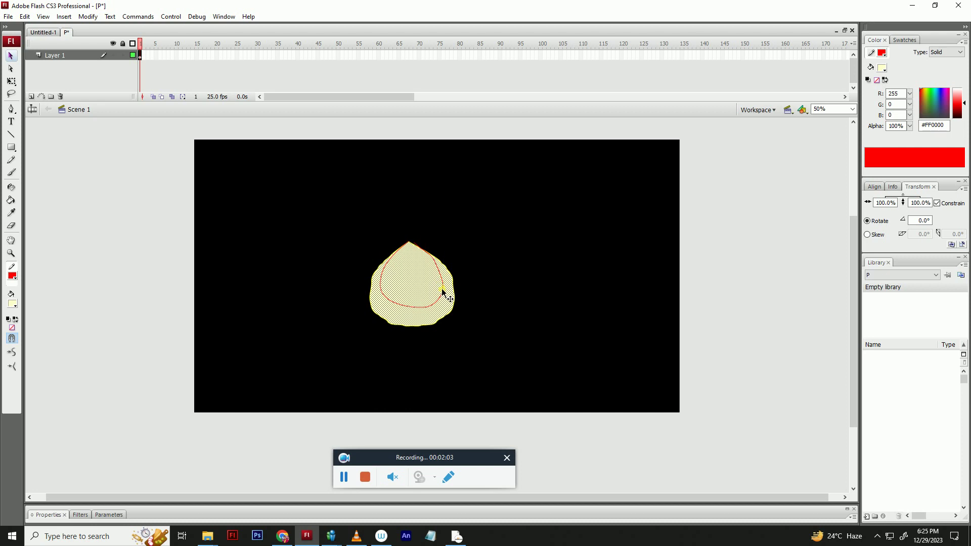
double_click(442, 289)
left_click_drag(408, 236, 410, 228)
key("Delete")
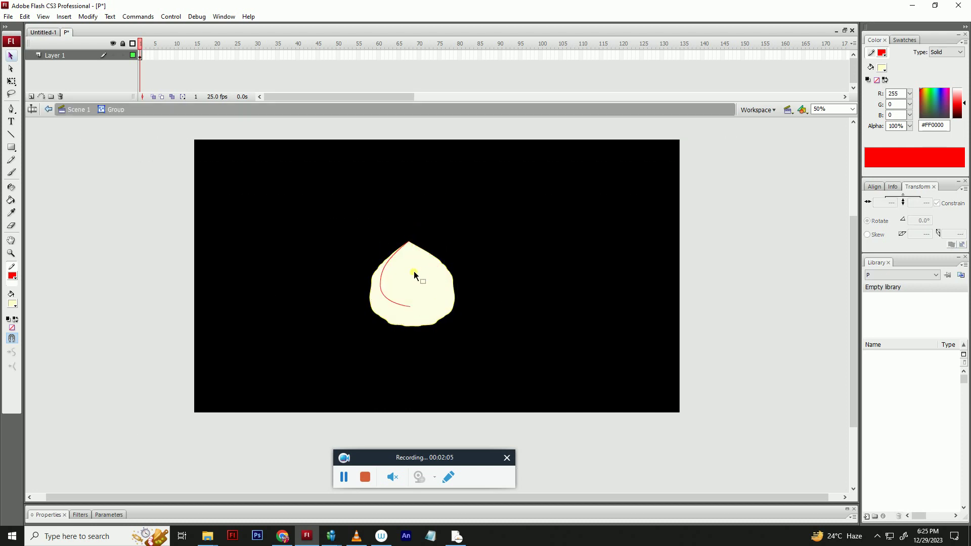
- Mirror a copy of the red half contour horizontally to complete the symmetrical inner contour, and leave the group
key("ctrl+a")
mouse_move(411, 307)
left_mouse_down()
mouse_move(448, 300)
mouse_move(409, 310)
mouse_move(417, 311)
left_mouse_up()
key("alt+m")
key("t")
key("h")
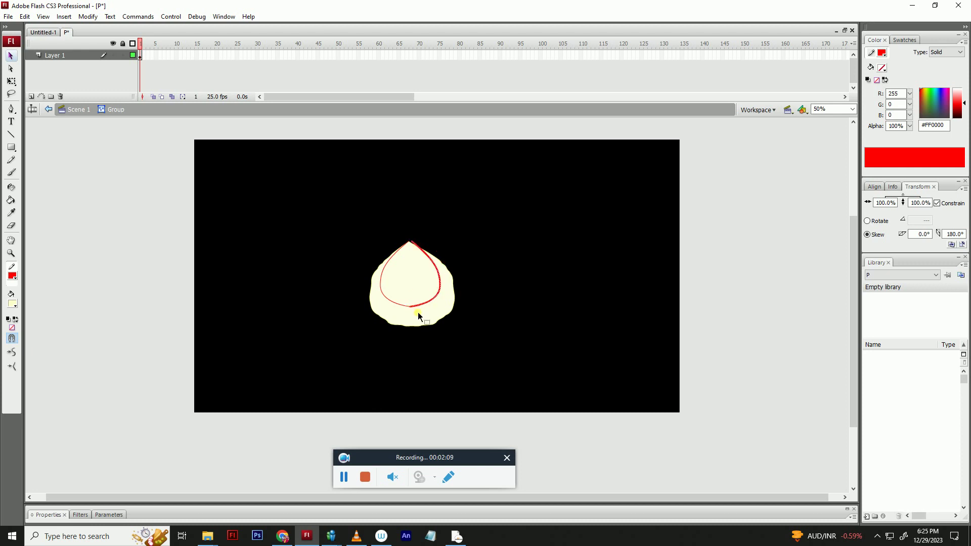
double_click(417, 303)
double_click(411, 307)
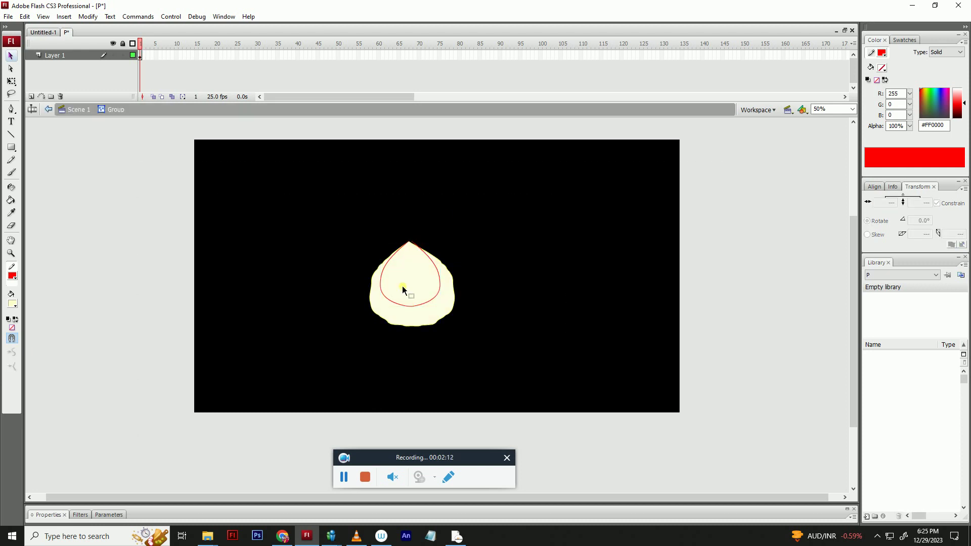
double_click(496, 223)
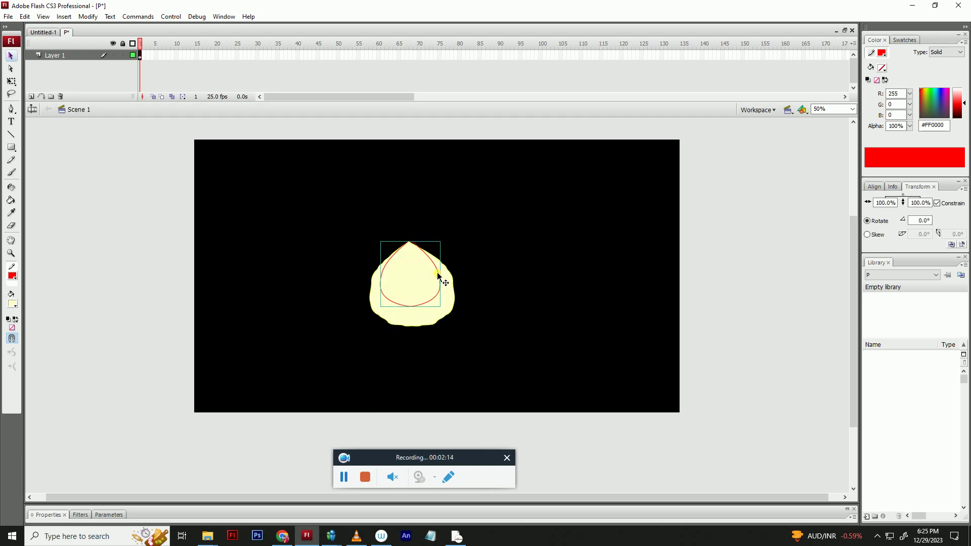
- Recolor the area enclosed by the inner contour to #FFCC00 and delete its red outline
mouse_move(438, 276)
left_mouse_down()
mouse_move(433, 289)
mouse_move(445, 260)
left_mouse_up()
left_click(467, 212)
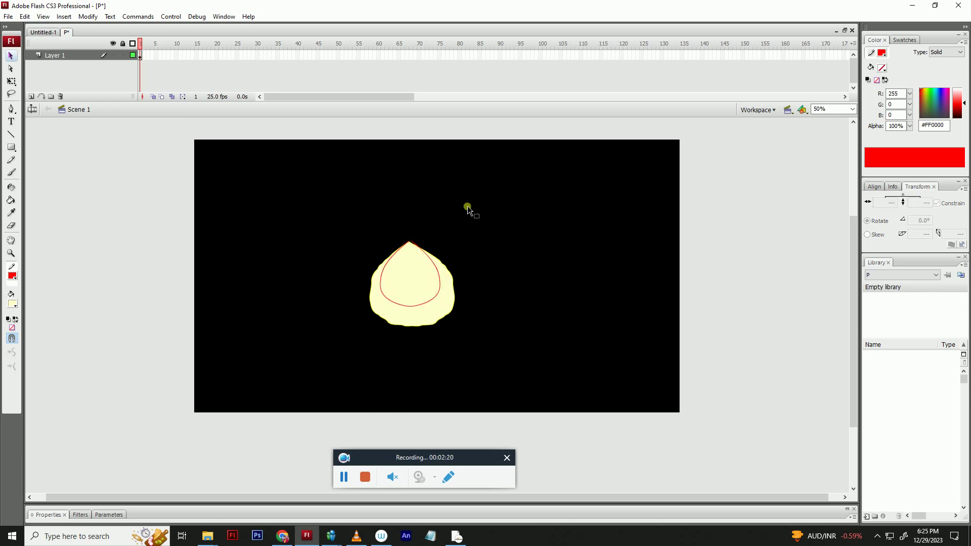
left_click(424, 283)
left_click(16, 306)
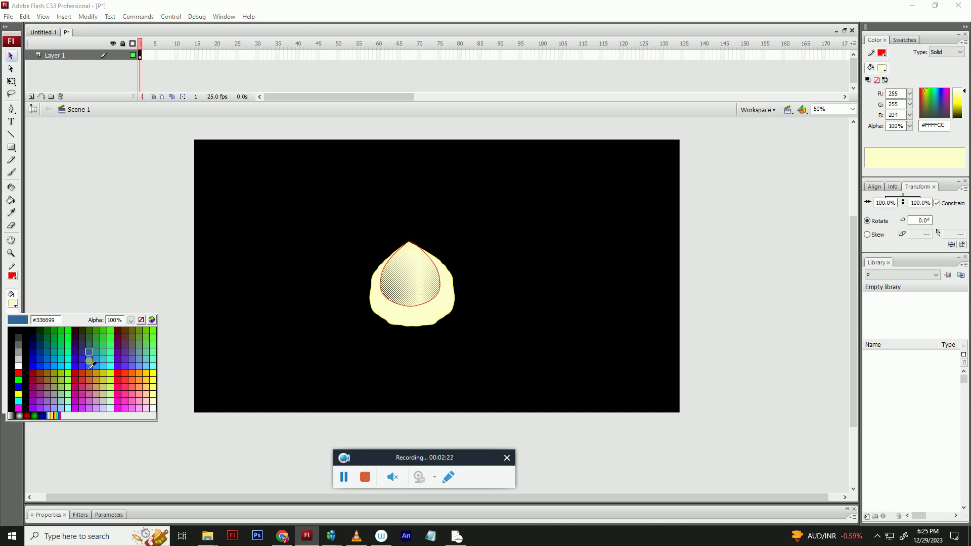
left_click(147, 373)
left_click(176, 349)
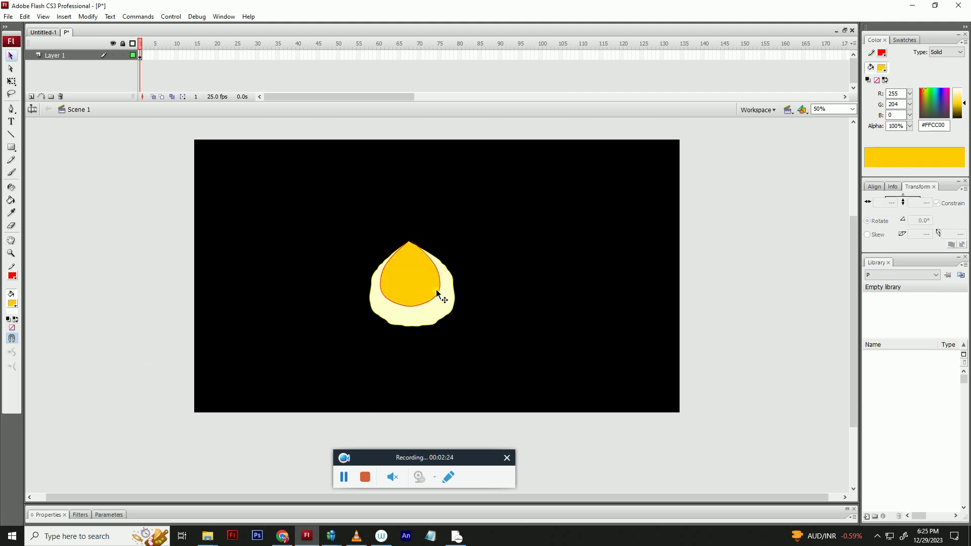
double_click(426, 302)
key("Delete")
- Scale the outline of the pale yellow shape to 90% three times in succession
left_click(425, 326)
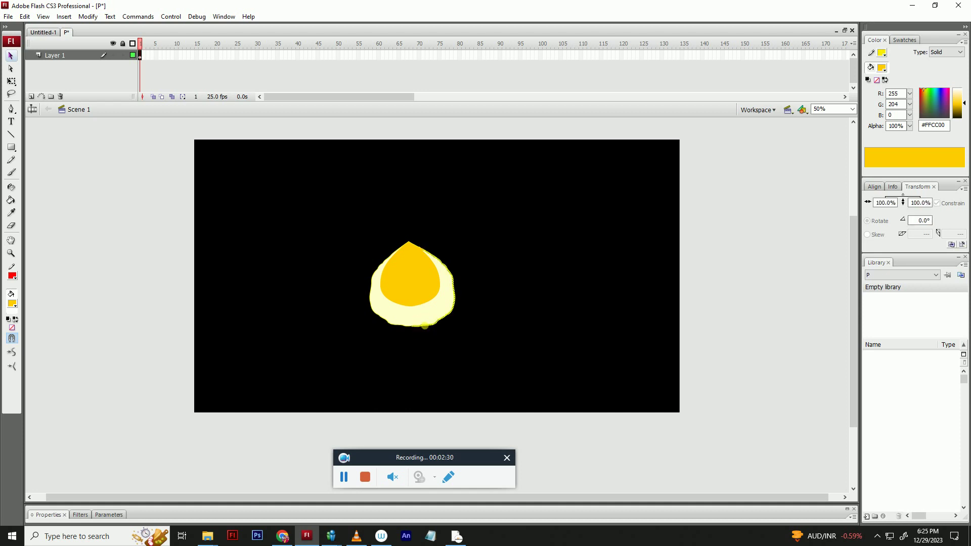
key("ctrl+alt+s")
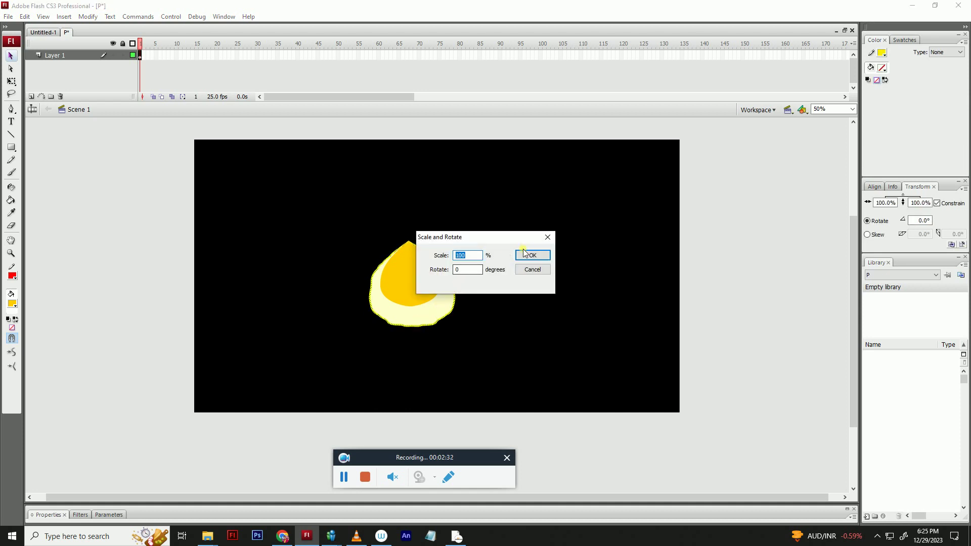
type("90")
left_click(520, 255)
key("ctrl+alt+s")
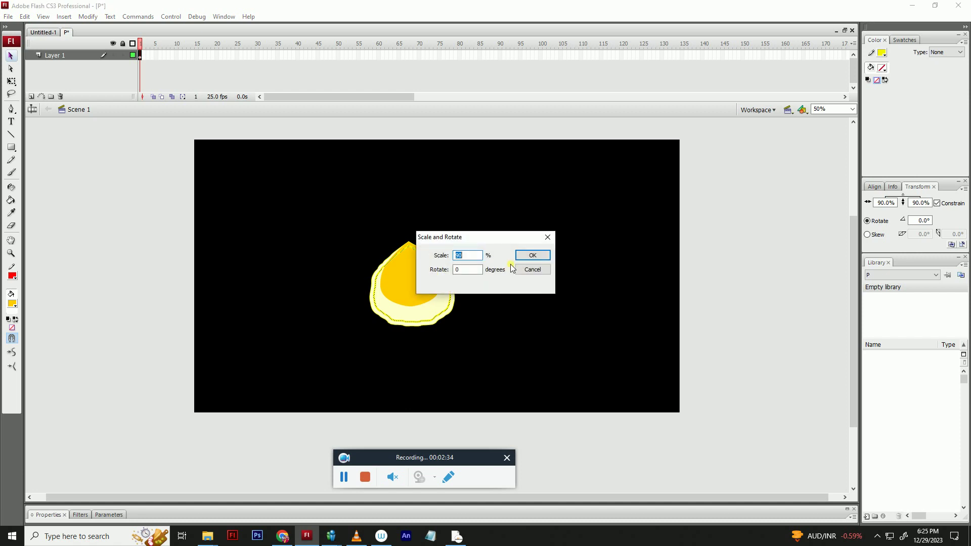
left_click(527, 256)
key("ctrl+alt+s")
left_click(526, 256)
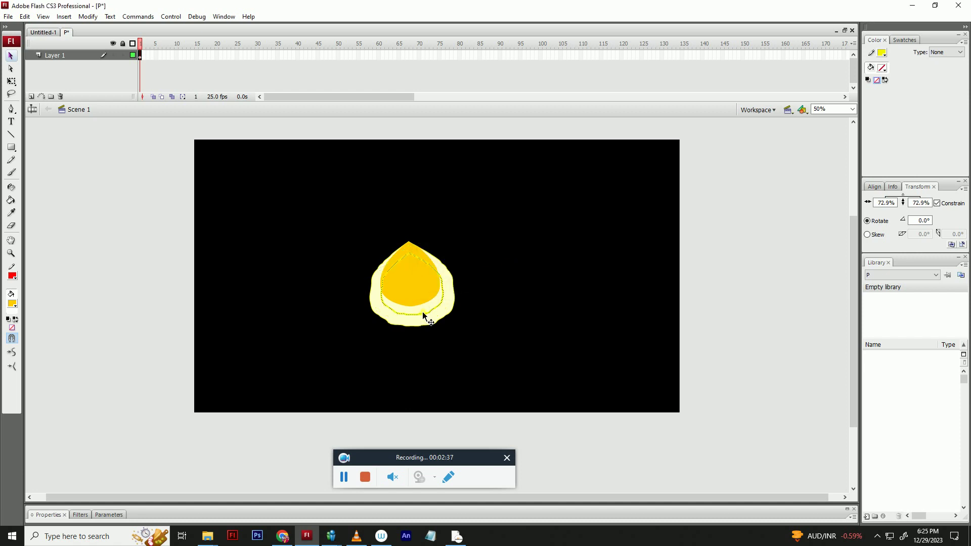
- Position the scaled outline around the orange area, aligned with the shape's tip, and fill its interior with #FFCC00
left_click(422, 315)
key("ctrl+z")
left_click_drag(417, 312, 413, 308)
key("i")
left_click(421, 299)
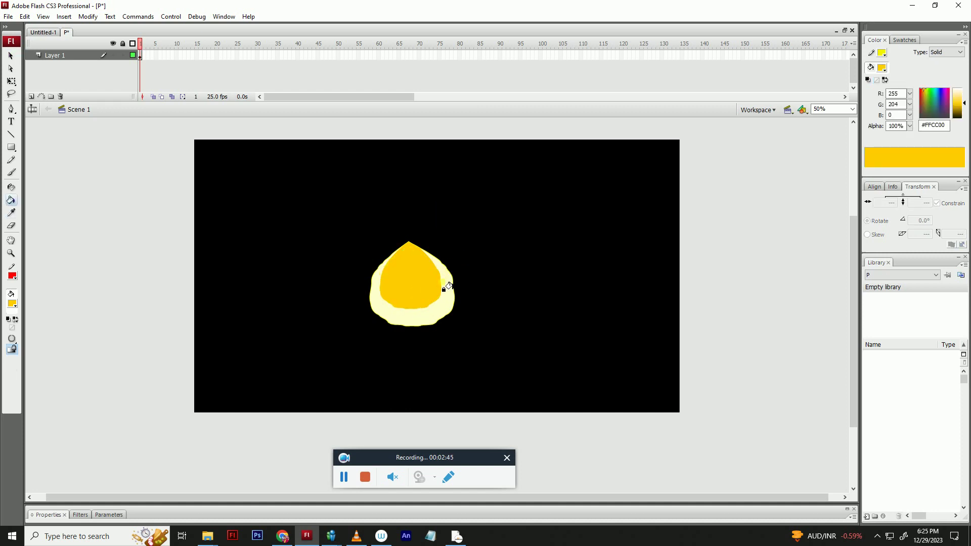
- Scale a copy of the pale shape's outline to 90% four times and color it red #FF0000
key("ctrl+a")
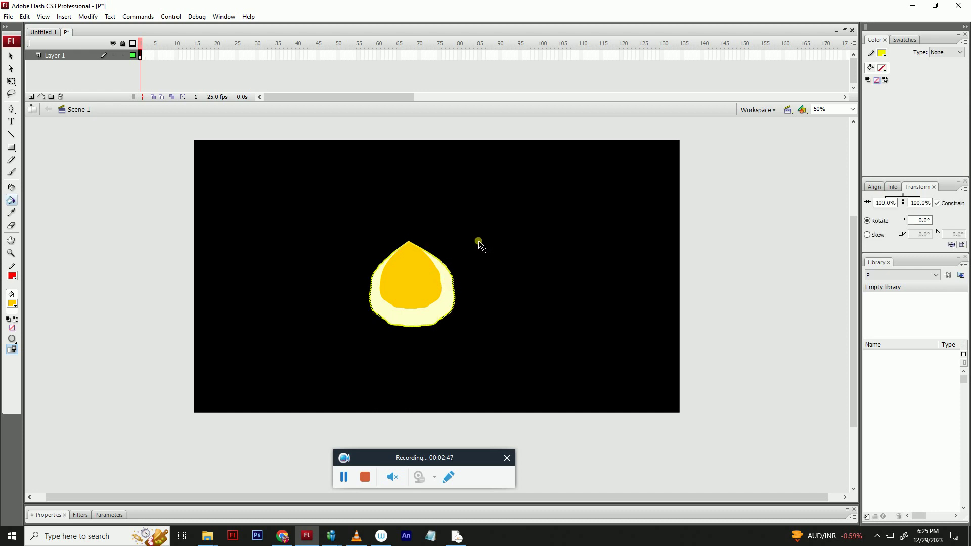
key("ctrl+alt+s")
left_click(522, 258)
key("ctrl+alt+s")
left_click(524, 259)
key("ctrl+alt+s")
left_click(525, 258)
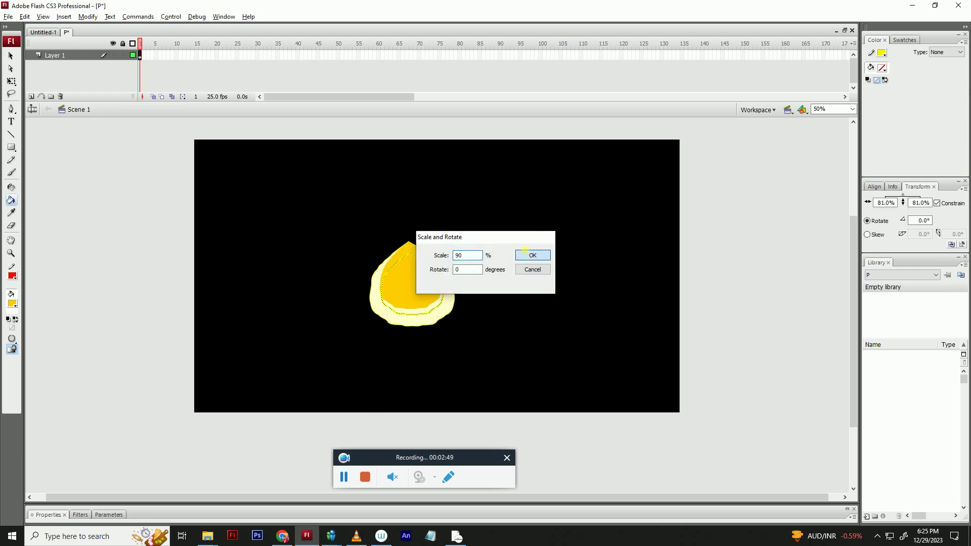
key("ctrl+alt+s")
left_click(532, 255)
left_click(12, 275)
left_click(6, 332)
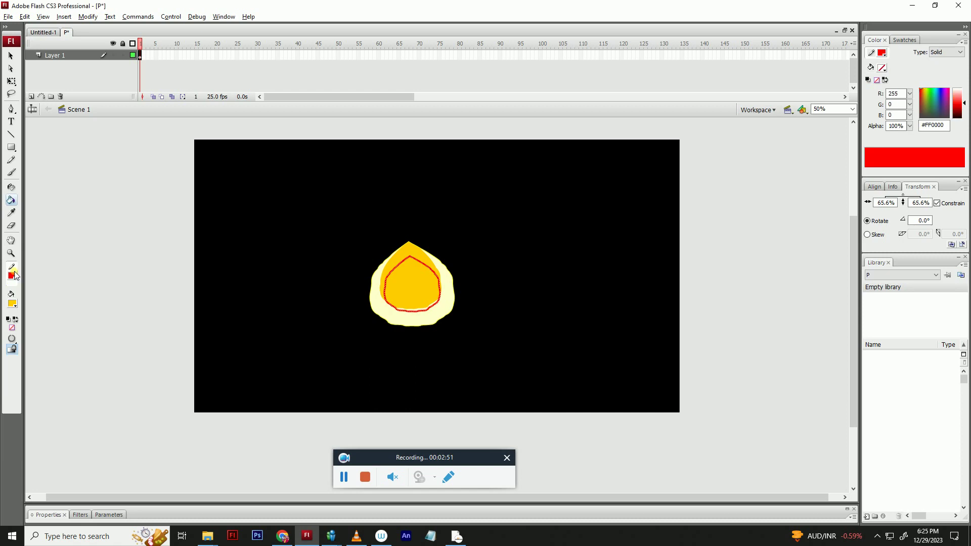
- Move the red outline up to the shape's tip and scale it to 90% two more times
key("shift+Up")
key("shift+Up")
key("shift+Up")
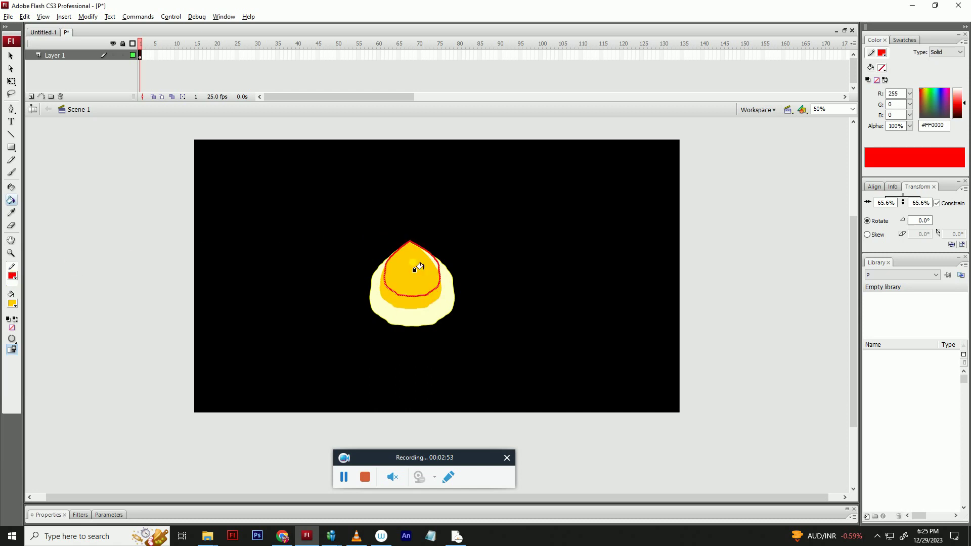
key("ctrl+alt+s")
left_click(532, 255)
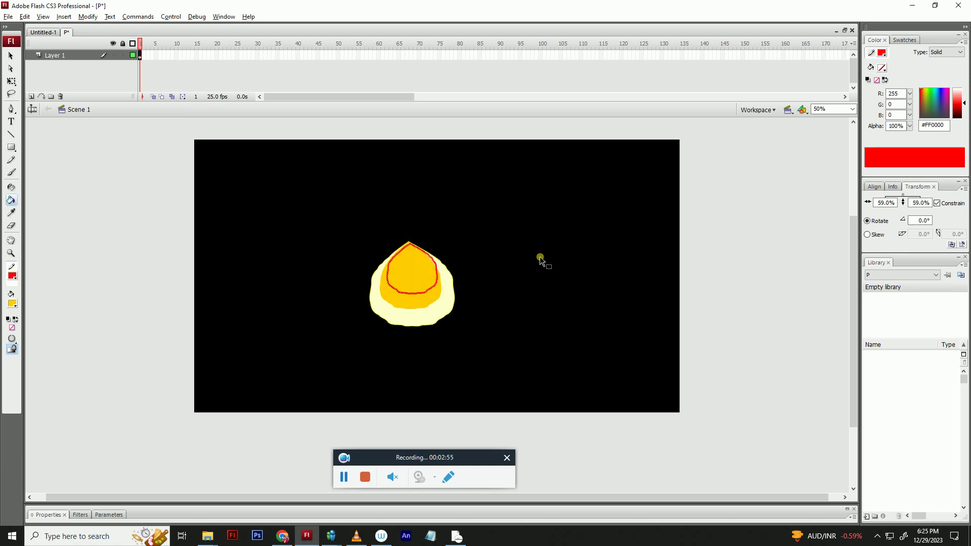
key("ctrl+alt+s")
left_click(532, 256)
key("shift+Up")
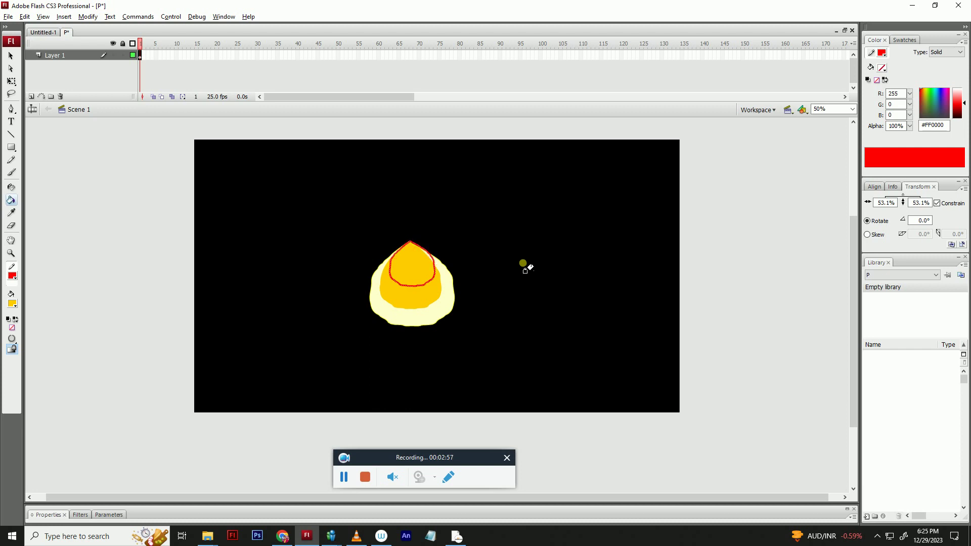
key("shift+Up")
- Fill the area inside the red outline with purple #9933CC
left_click(15, 305)
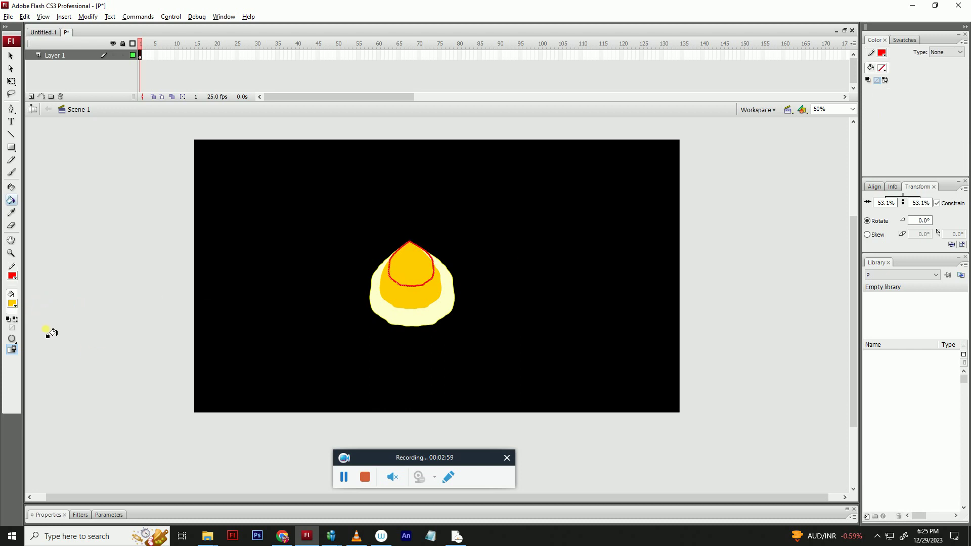
left_click(16, 306)
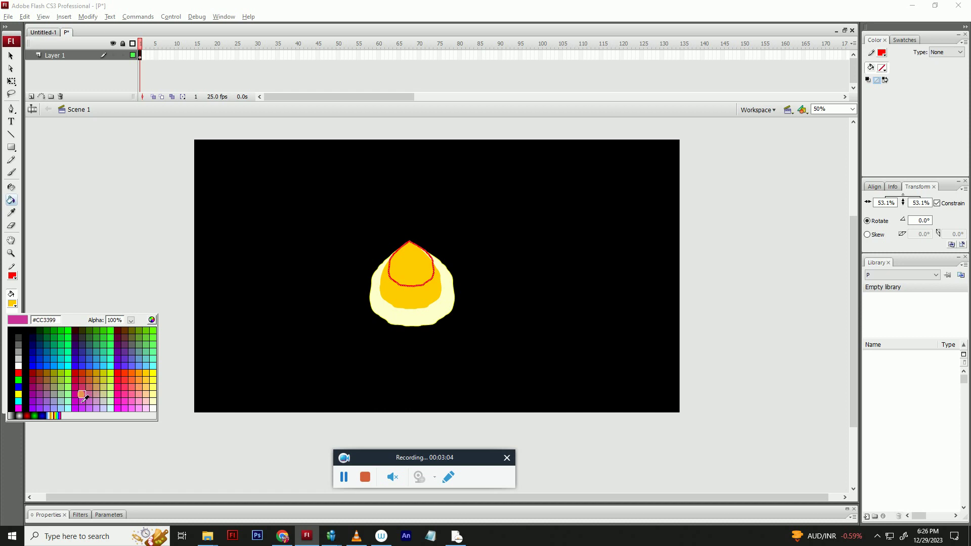
left_click(37, 399)
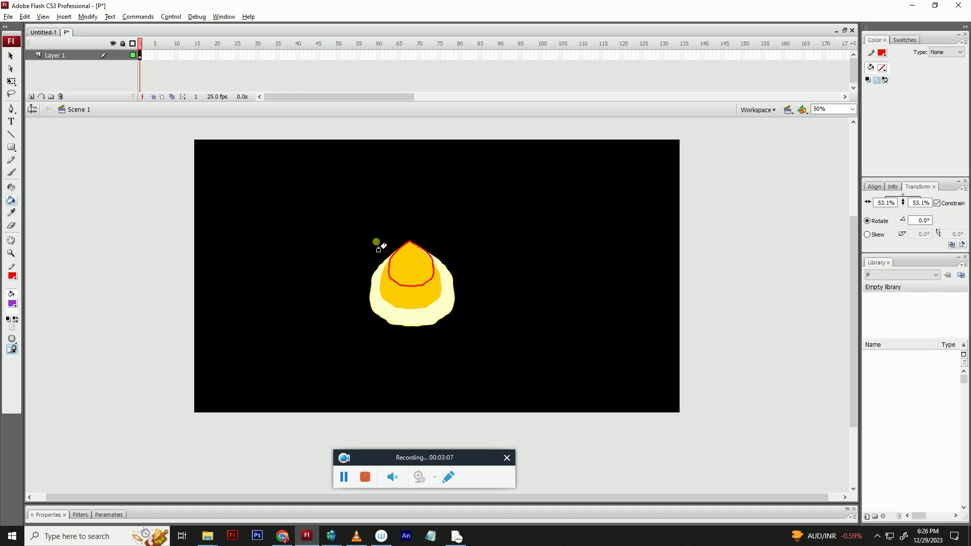
left_click(409, 266)
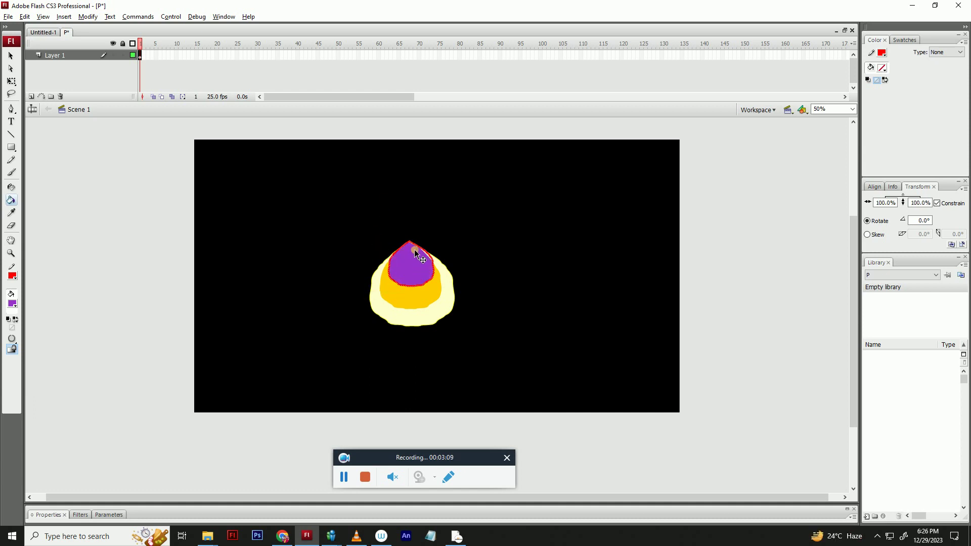
- Scale the red outline around the purple area to 90% four times in succession
key("ctrl+alt+s")
type("90")
left_click(530, 256)
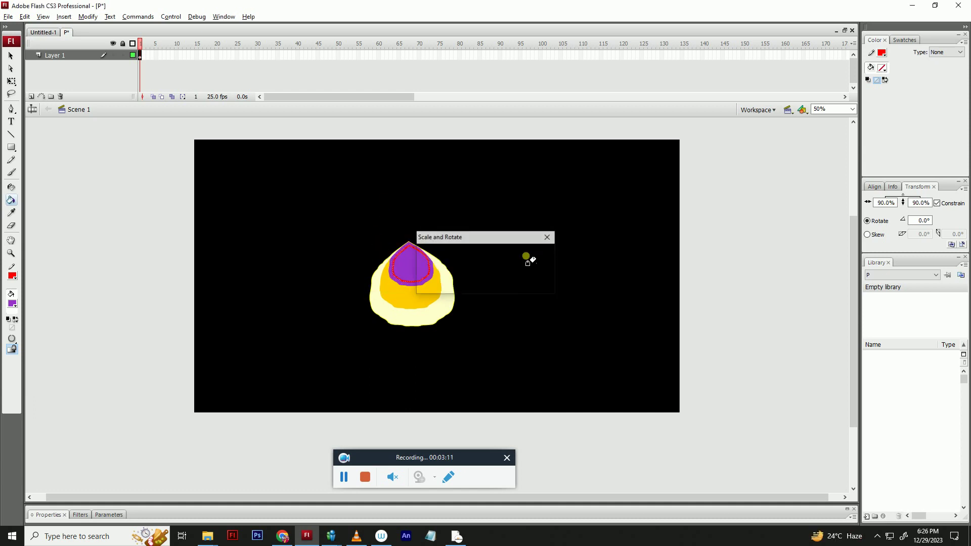
key("ctrl+alt+s")
left_click(526, 256)
key("ctrl+alt+s")
left_click(526, 257)
key("ctrl+alt+s")
left_click(526, 256)
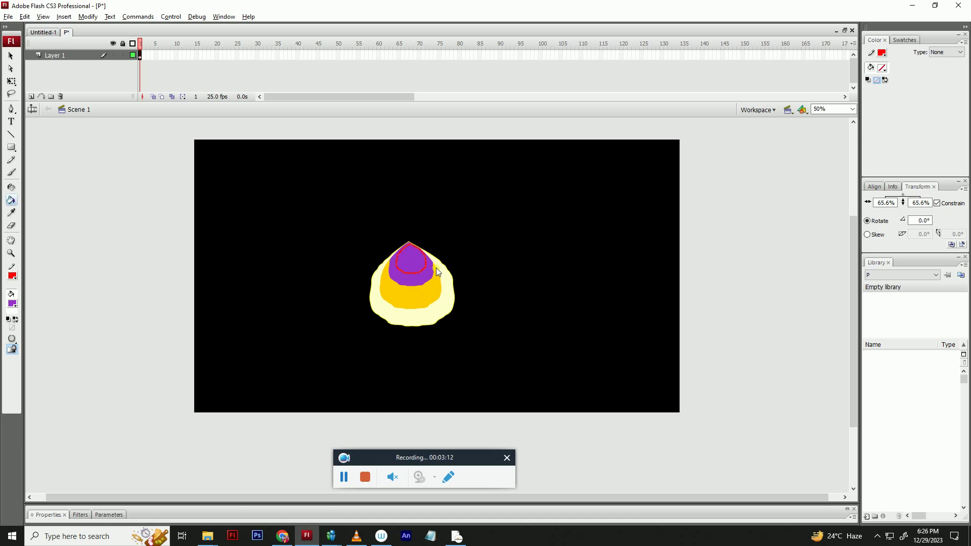
- Darken the purple area inside the smallest red outline to #6D279C and delete the outline
left_click(12, 304)
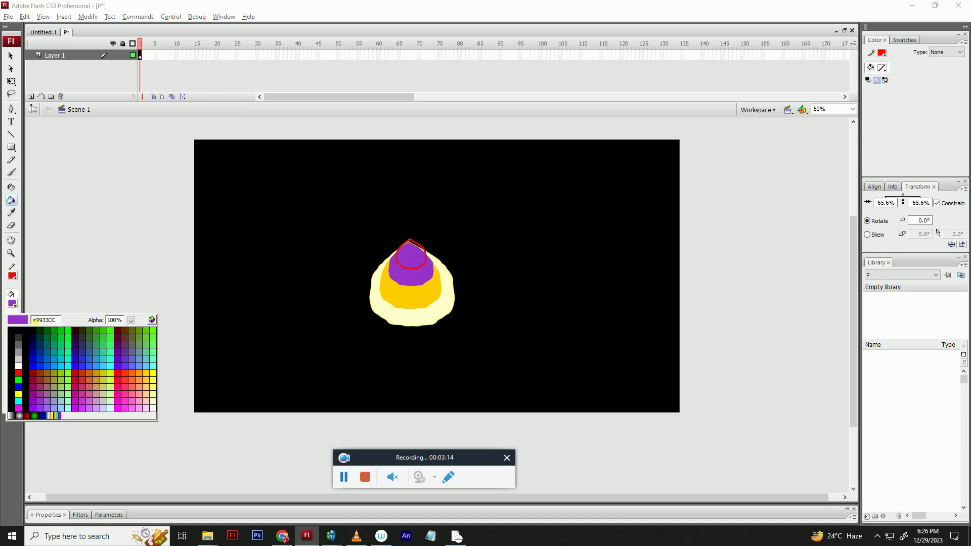
left_click(396, 278)
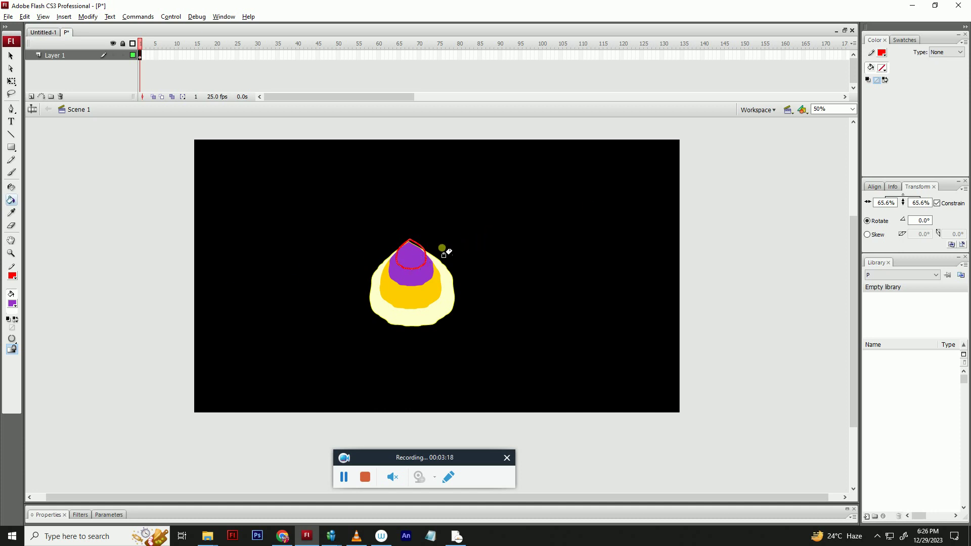
key("v")
left_click(419, 260)
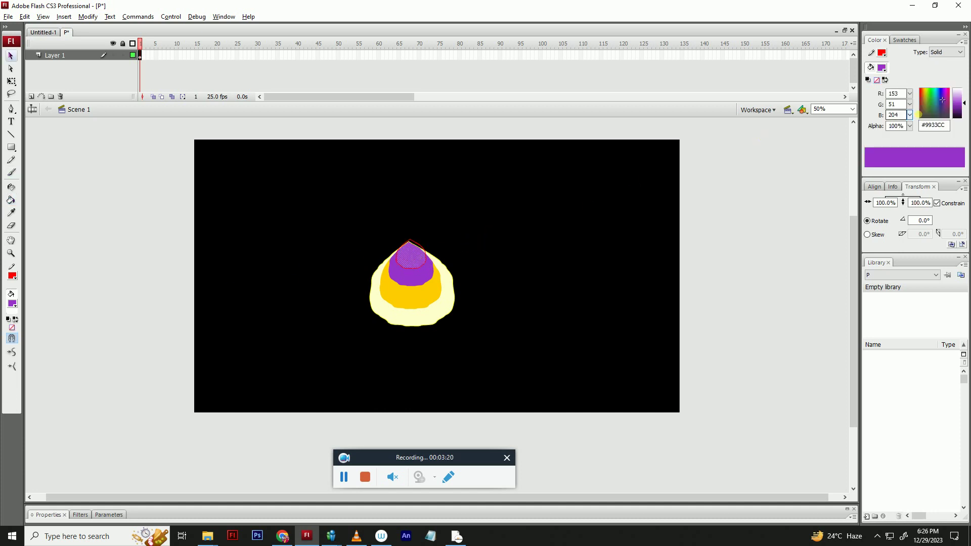
left_click_drag(957, 103, 956, 106)
left_click(461, 267)
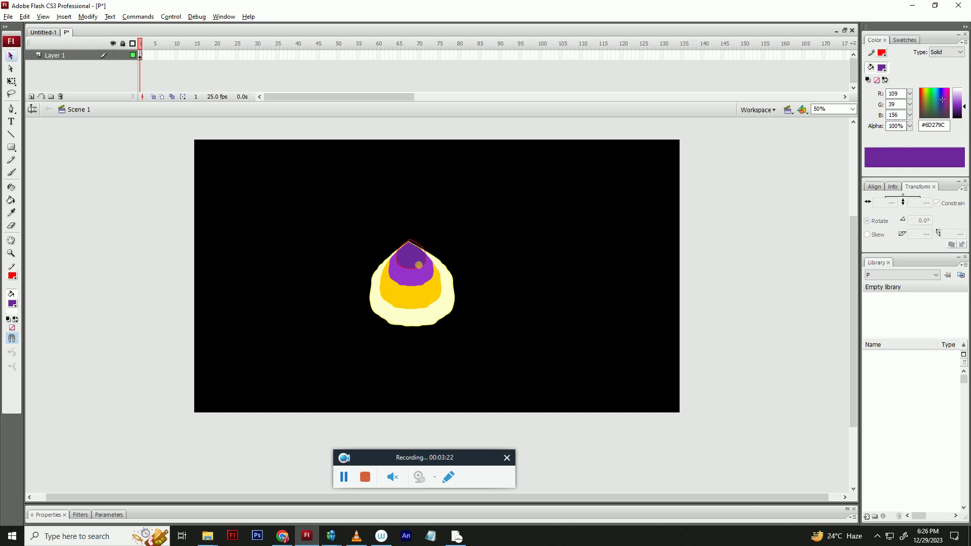
left_click(415, 273)
left_click(461, 259)
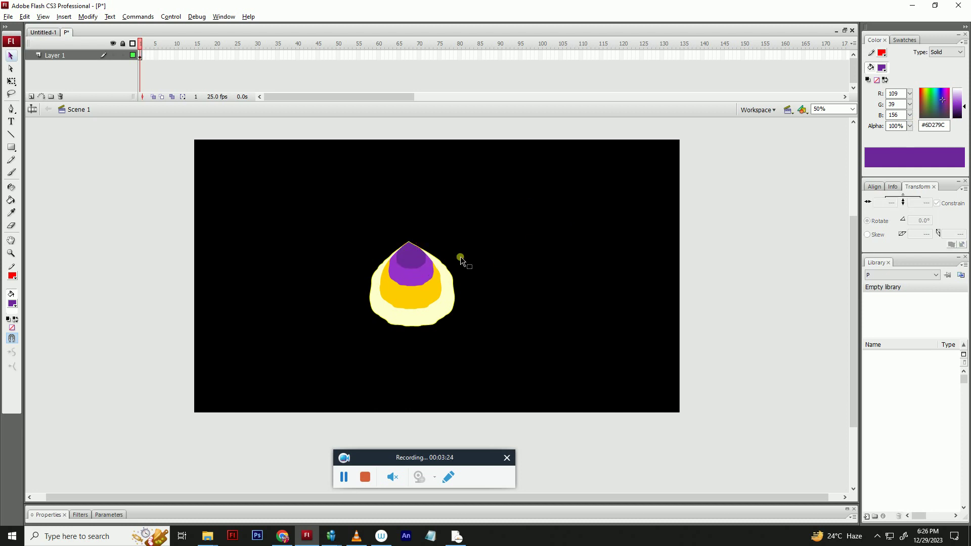
- Group the orange and purple areas, scale the group to 81%, and align it with the pale shape's tip
left_click(426, 289)
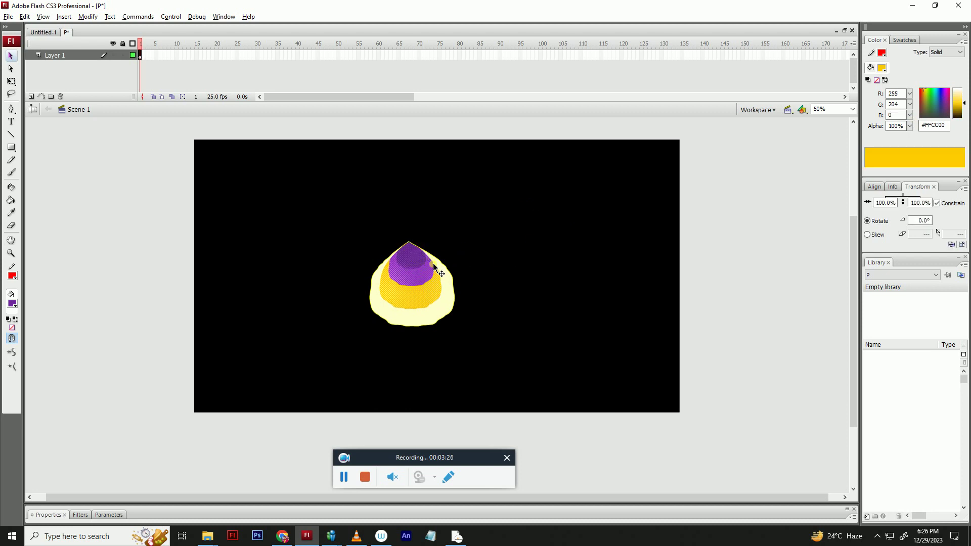
key("ctrl+g")
left_click(426, 317, "shift")
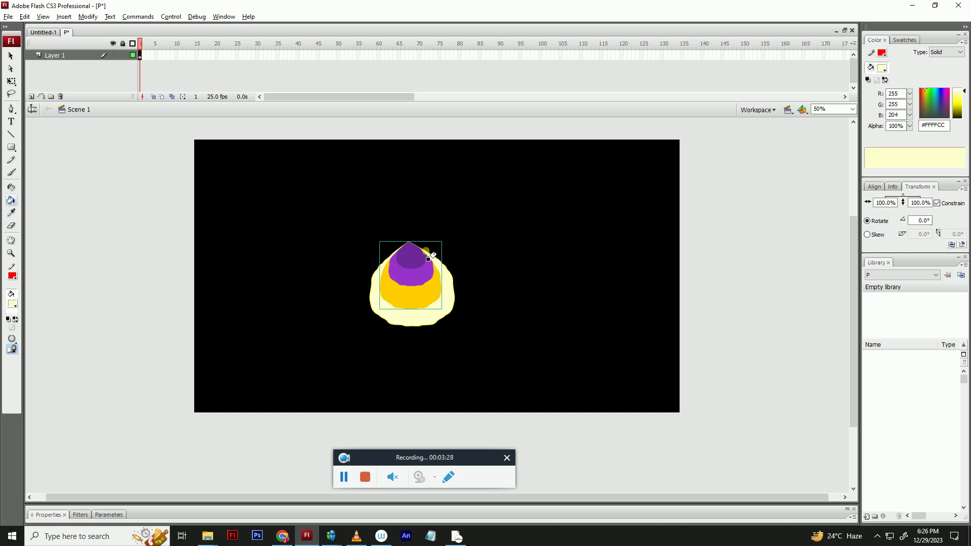
key("ctrl+alt+s")
left_click(532, 256)
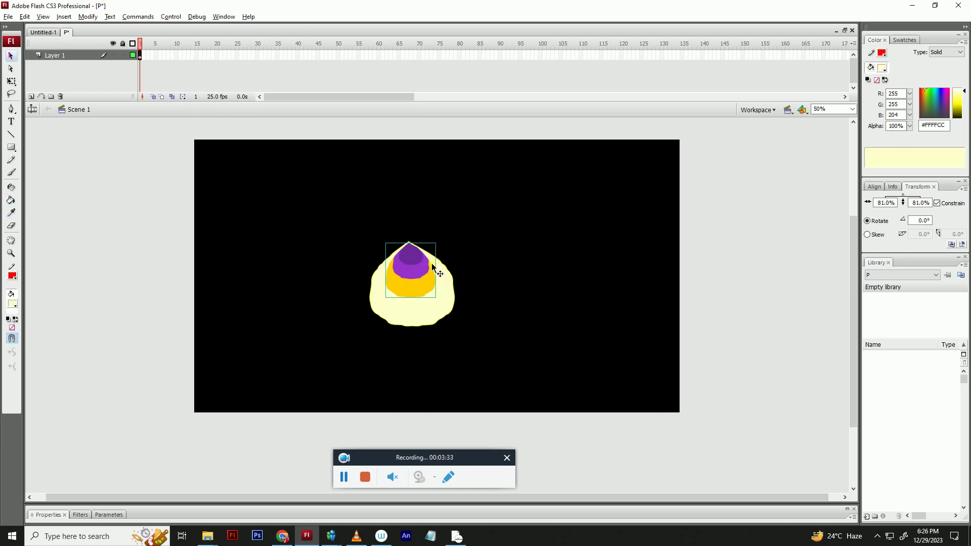
left_click(477, 249)
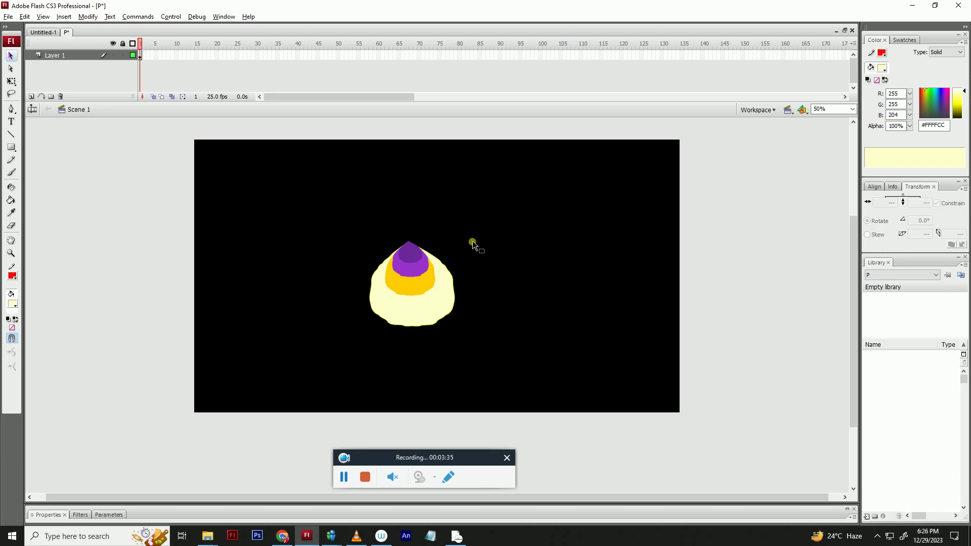
- Set the fill to dark purple #2F1243 and ready a very small pressure-sensitive brush inside a new group above the petal
left_click(12, 304)
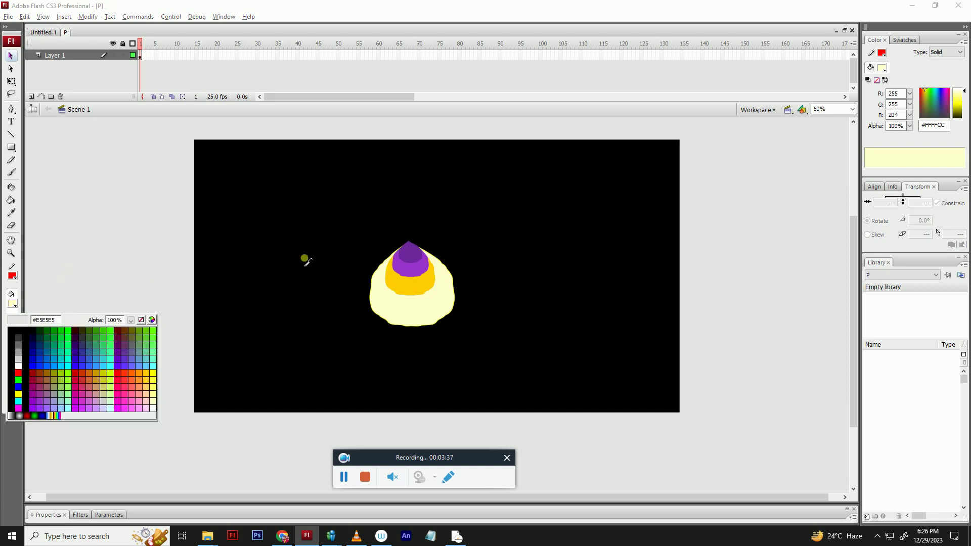
left_click(413, 257)
left_click_drag(957, 110, 957, 113)
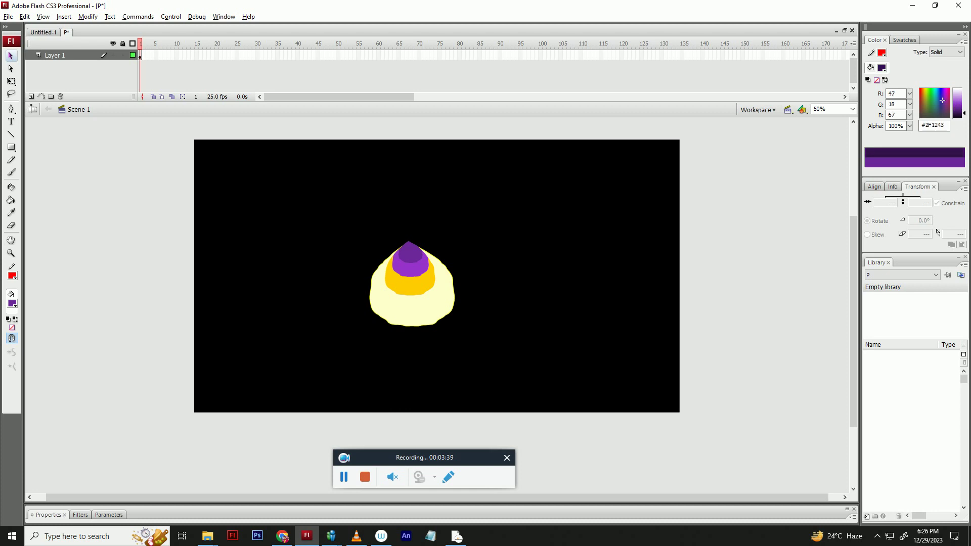
key("ctrl+g")
key("b")
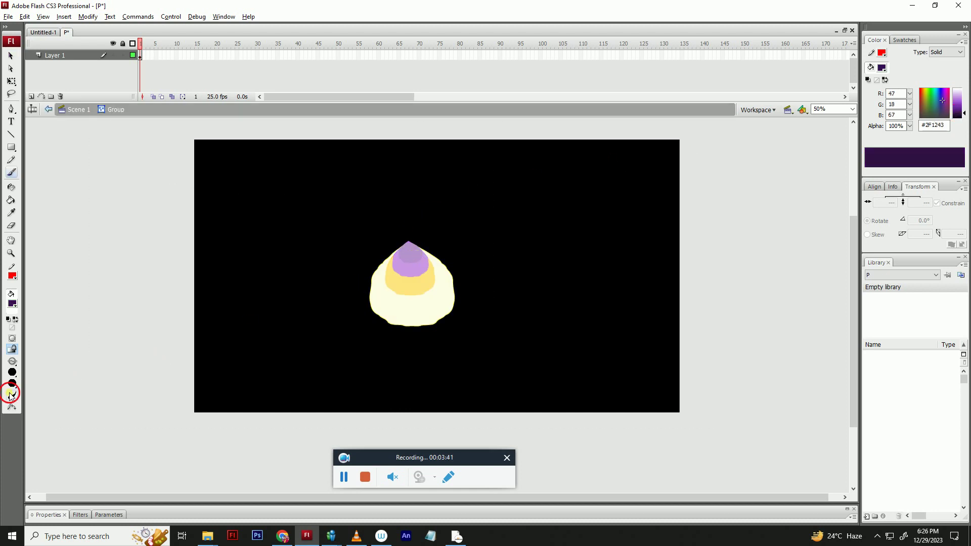
left_click(12, 372)
left_click(15, 397)
- Paint thin tapered vein lines from the petal's tip down its centre and across its right half
left_click_drag(409, 243, 409, 320)
key("ctrl+z")
left_click_drag(407, 243, 406, 319)
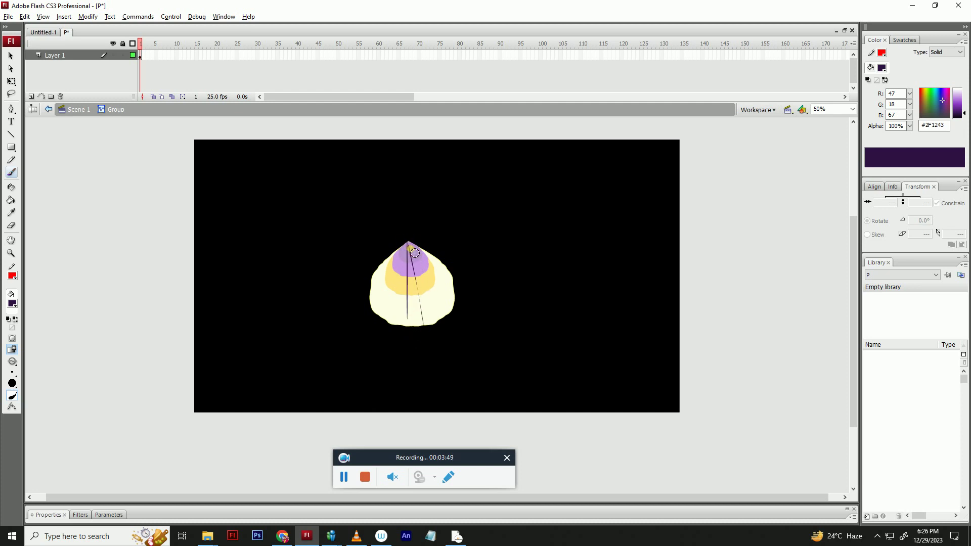
key("ctrl+z")
left_click_drag(409, 244, 425, 324)
left_click_drag(408, 244, 436, 318)
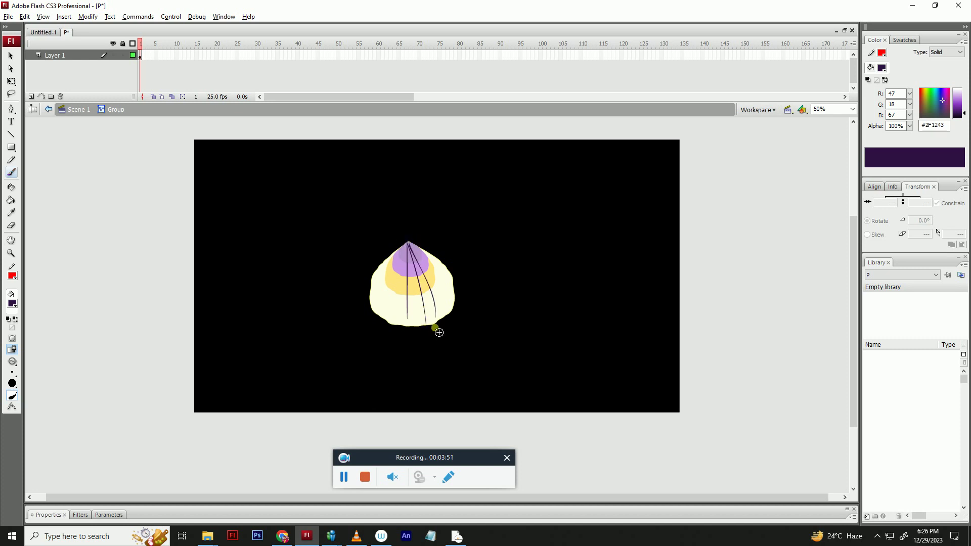
left_click_drag(409, 243, 438, 291)
- Paint matching curved vein lines from the tip across the petal's left half and leave the group
left_click_drag(409, 245, 370, 288)
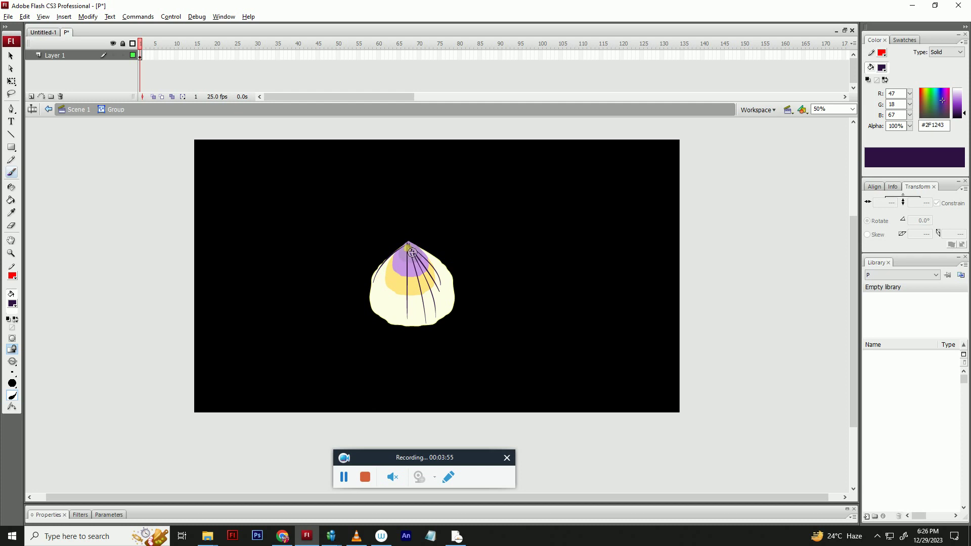
left_click_drag(407, 244, 375, 295)
left_click_drag(408, 243, 389, 294)
key("ctrl+z")
left_click_drag(408, 243, 384, 302)
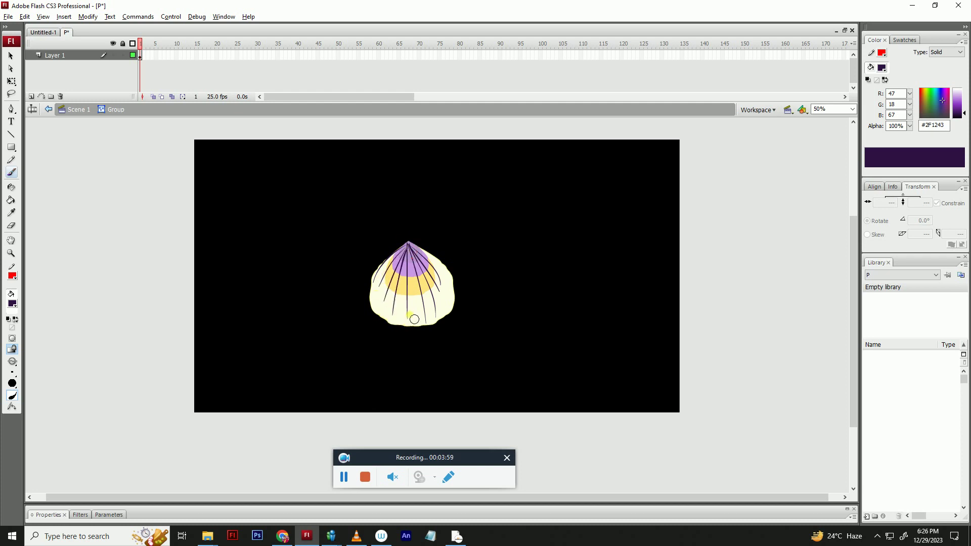
key("v")
double_click(450, 233)
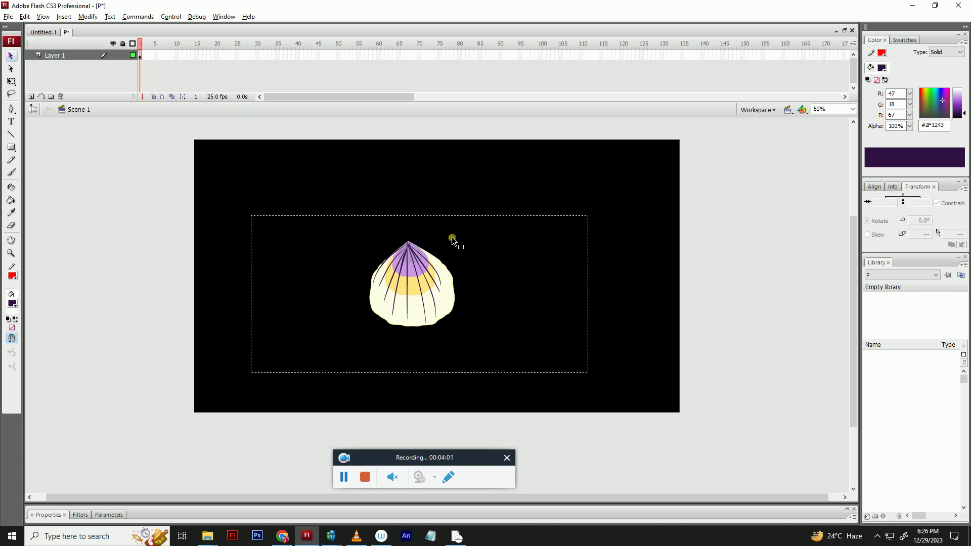
left_click(448, 241)
left_click(344, 478)
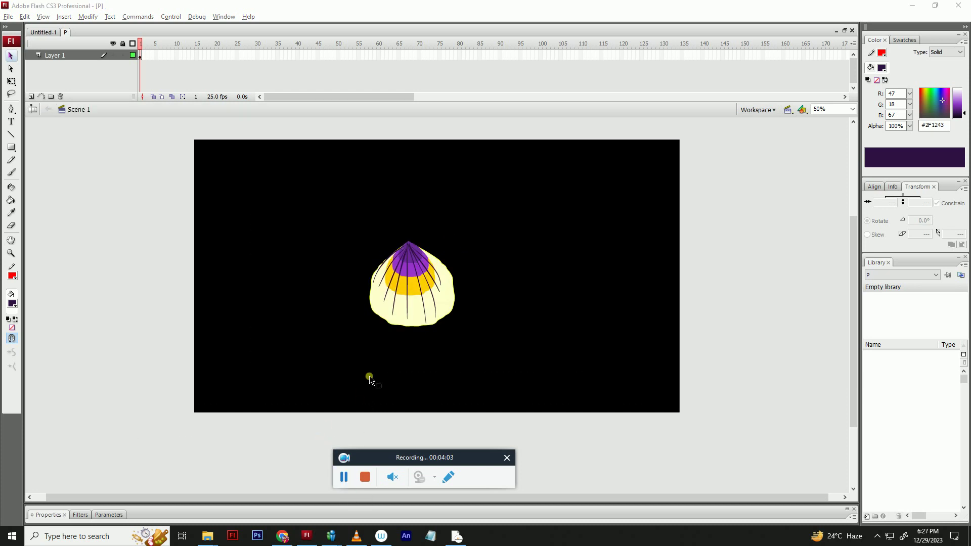
left_click(477, 218)
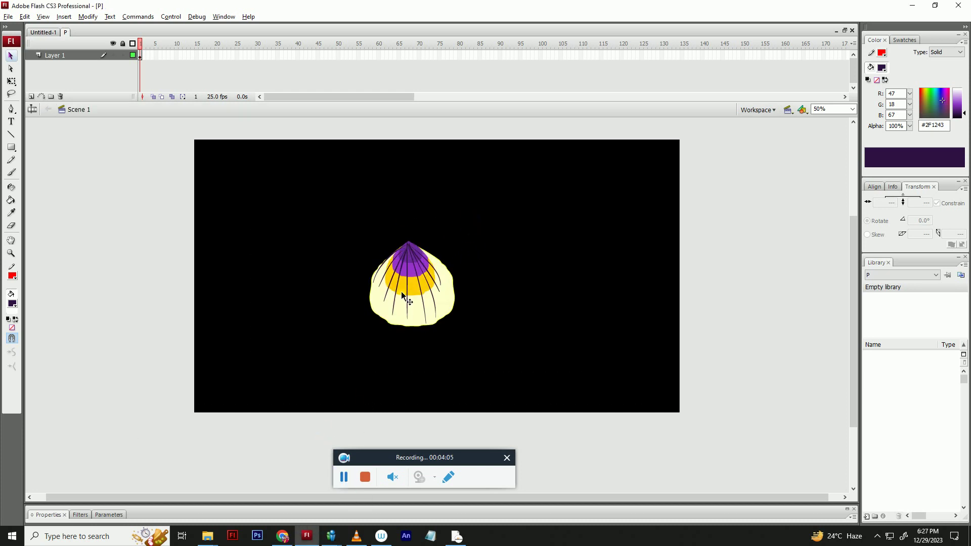
- Duplicate the pale shape's yellow outline in place and scale the copy to 81%
left_click(428, 328)
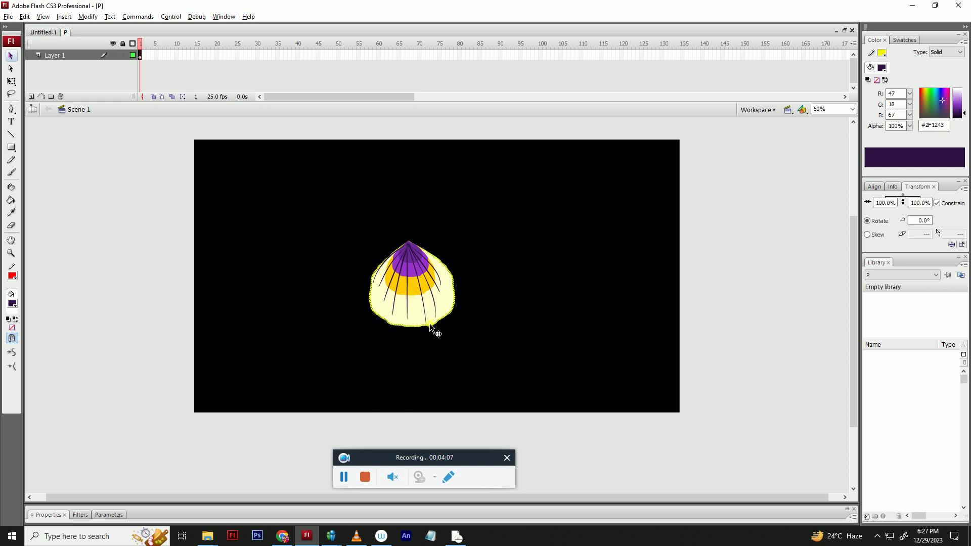
key("ctrl+v")
key("ctrl+z")
key("ctrl+shift+v")
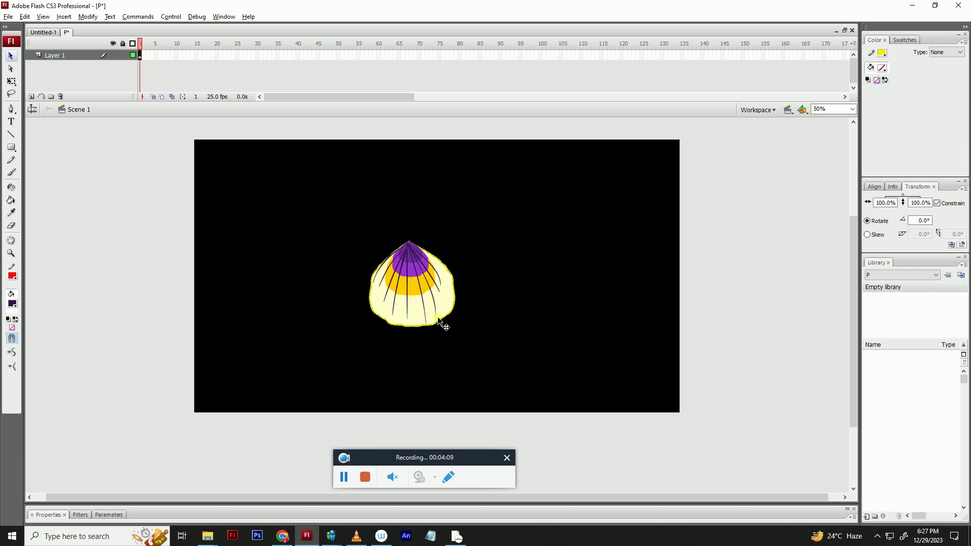
key("ctrl+alt+s")
left_click(531, 254)
key("ctrl+alt+s")
left_click(531, 255)
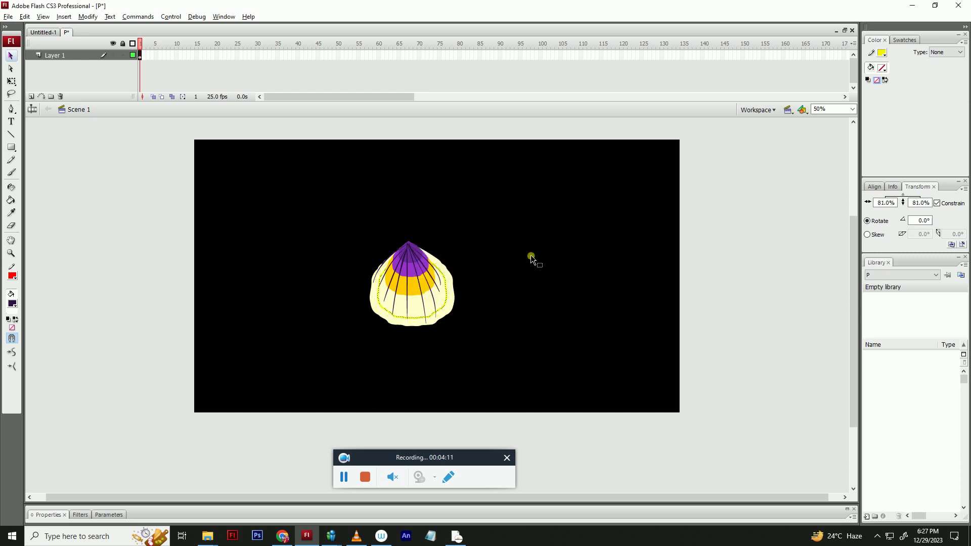
- Nudge the scaled outline up until its point meets the petal's tip
key("Up")
key("Up")
key("Up")
key("Up")
key("Up")
key("Up")
key("Up")
key("Up")
key("Up")
key("Up")
key("Up")
key("Up")
key("Up")
key("Up")
key("Up")
key("Up")
key("Up")
key("Up")
key("Up")
key("Up")
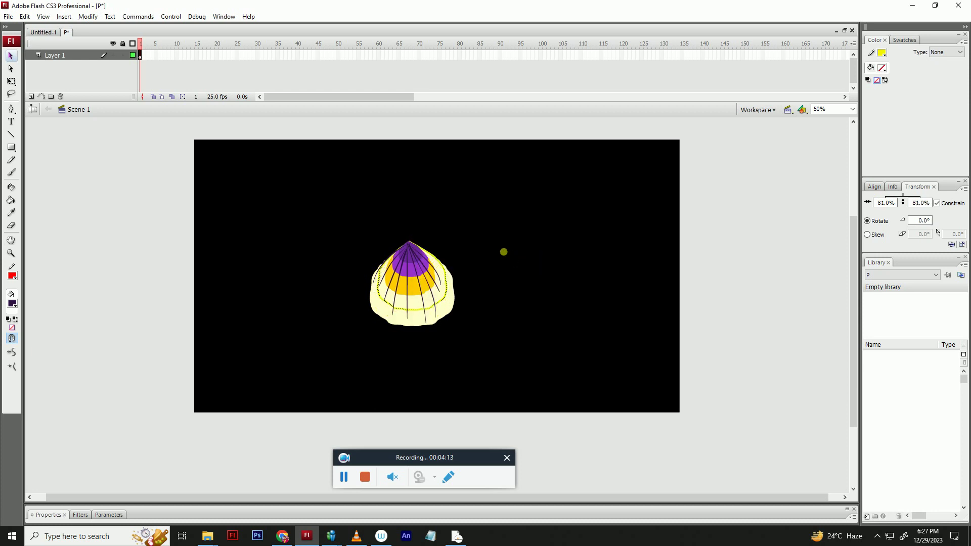
key("Down")
key("Down")
key("Down")
key("Down")
key("Down")
key("Down")
key("Down")
key("Down")
key("Down")
key("Down")
key("Down")
- Sample the petal's orange as the fill colour and recolour the scaled outline red #FF0000
left_click(12, 303)
left_click(407, 292)
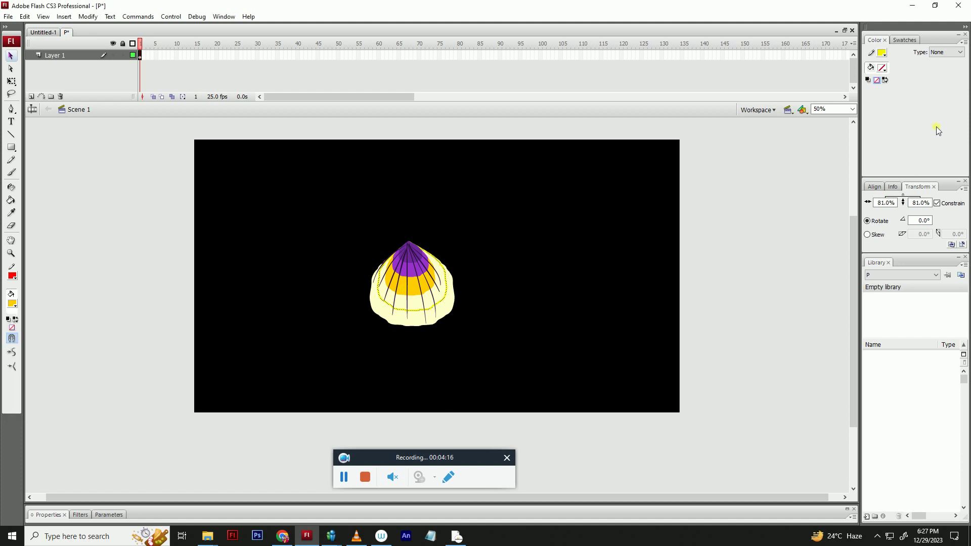
left_click(523, 244)
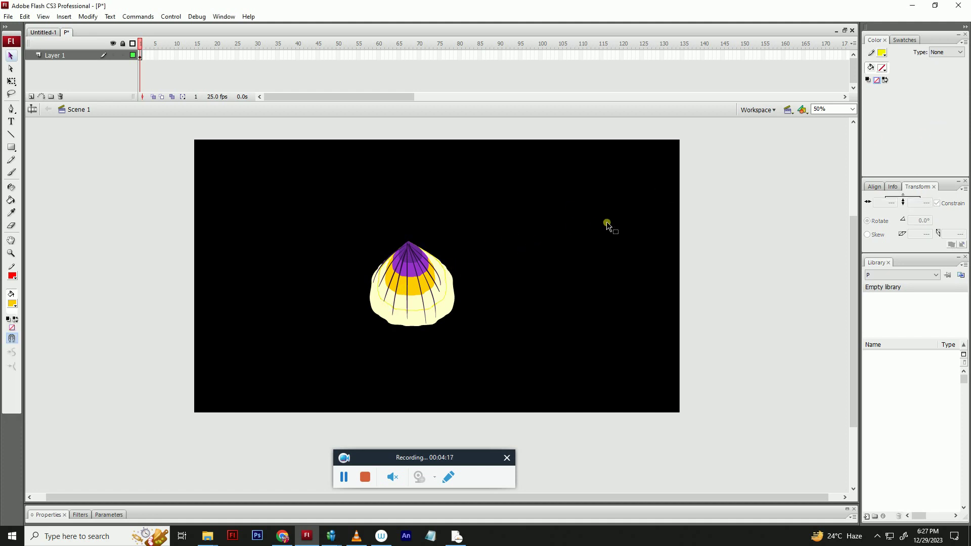
left_click(13, 277)
left_click(24, 342)
key("Escape")
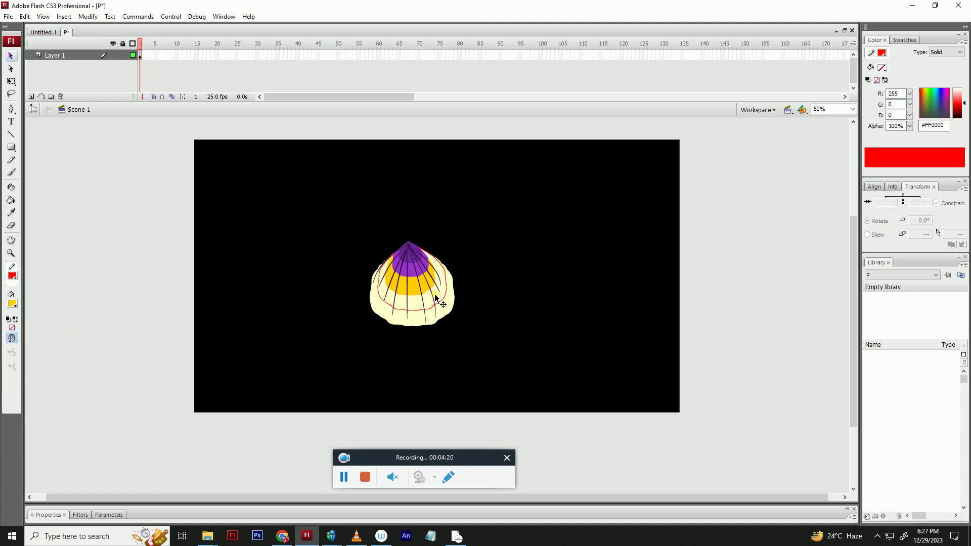
- Fill the pale band inside the red outline with light orange #FEE481 and delete the outline
left_click(17, 304)
left_click_drag(966, 104, 966, 96)
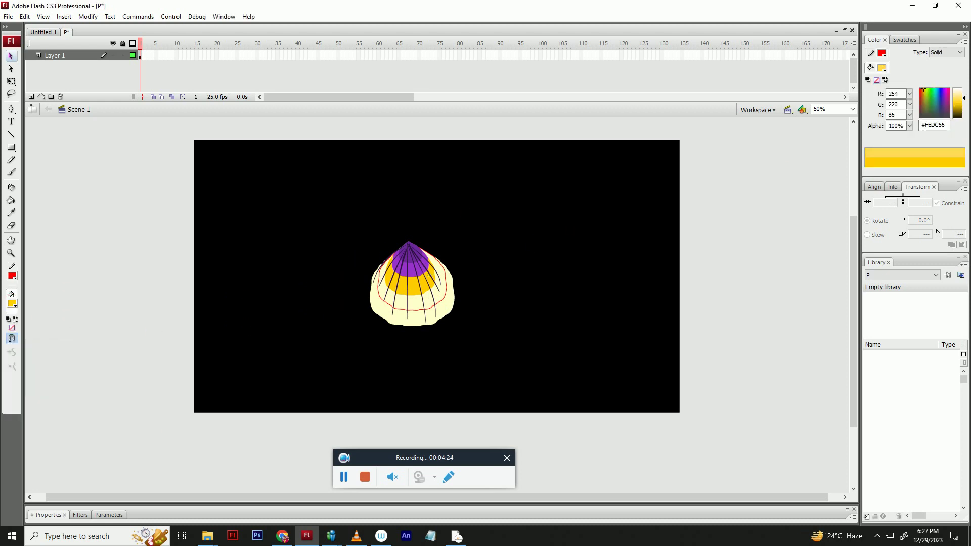
key("k")
left_click(434, 305)
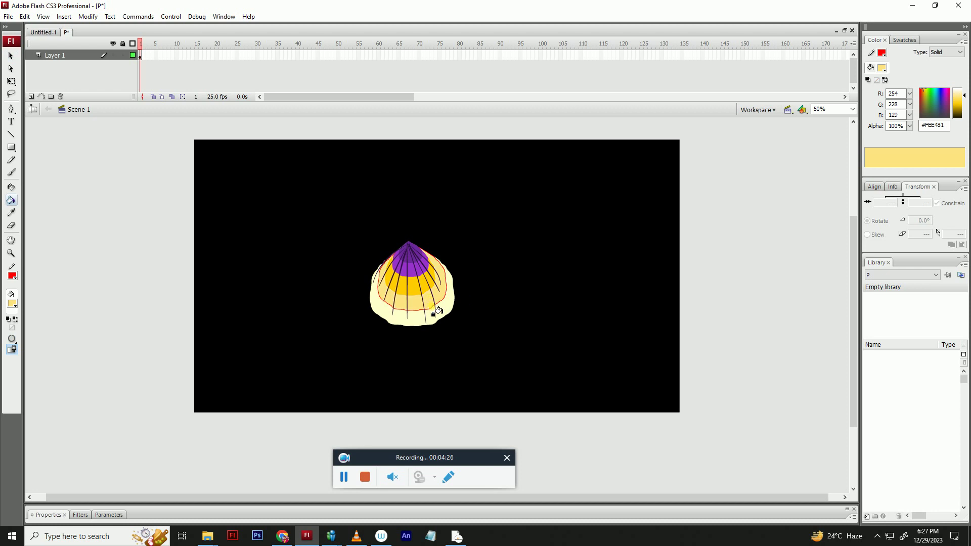
key("v")
double_click(436, 310)
key("Delete")
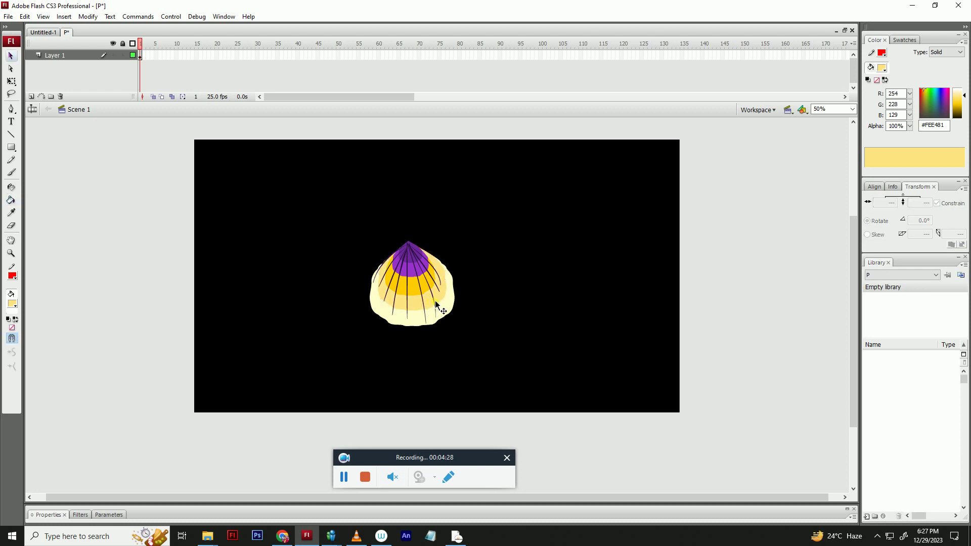
- Lighten the new band around the orange area to #FEE689 and save the file
left_click(434, 302)
key("ctrl+shift+g")
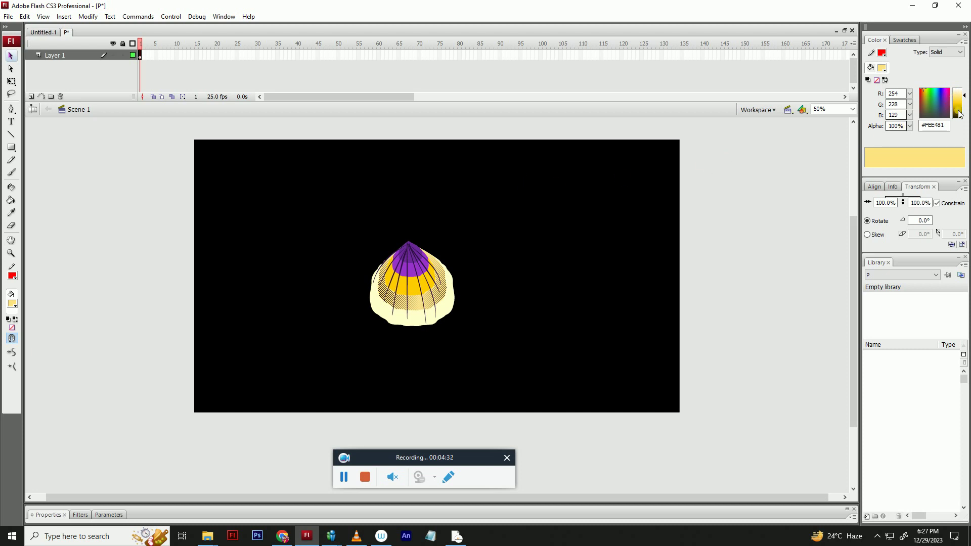
left_click_drag(959, 97, 961, 92)
left_click(574, 262)
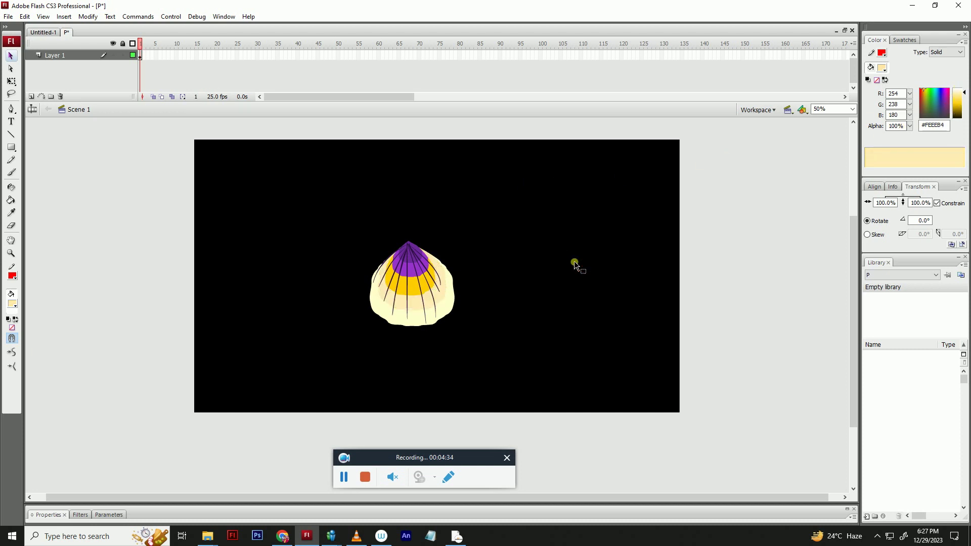
key("ctrl+z")
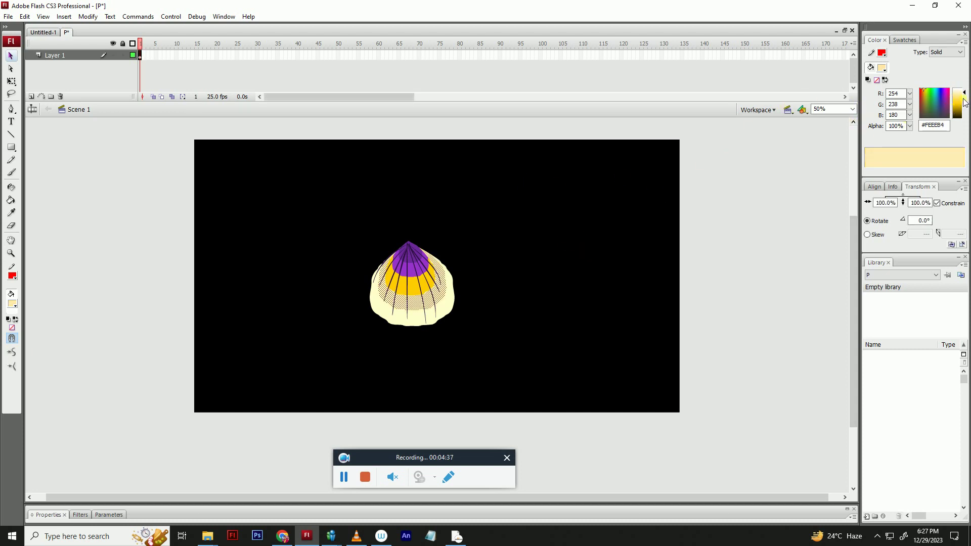
left_click_drag(960, 94, 960, 95)
left_click(573, 294)
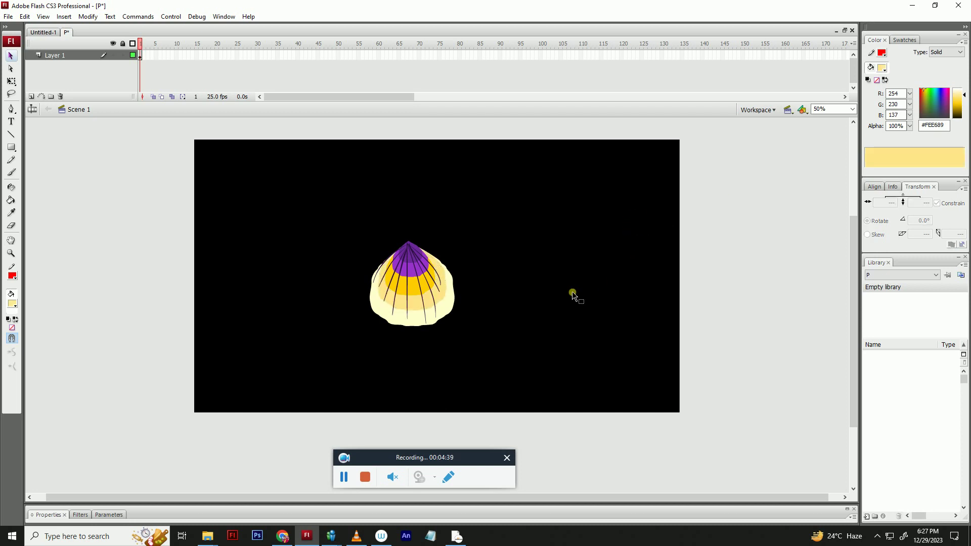
key("ctrl+s")
- Combine all the petal's layers and vein lines into a single group
left_click_drag(331, 191, 453, 327)
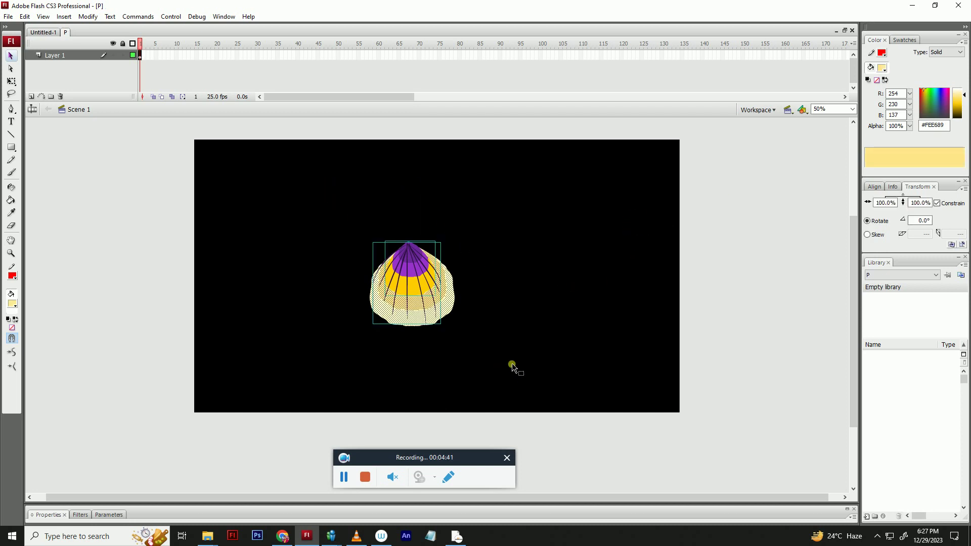
key("ctrl+g")
key("alt")
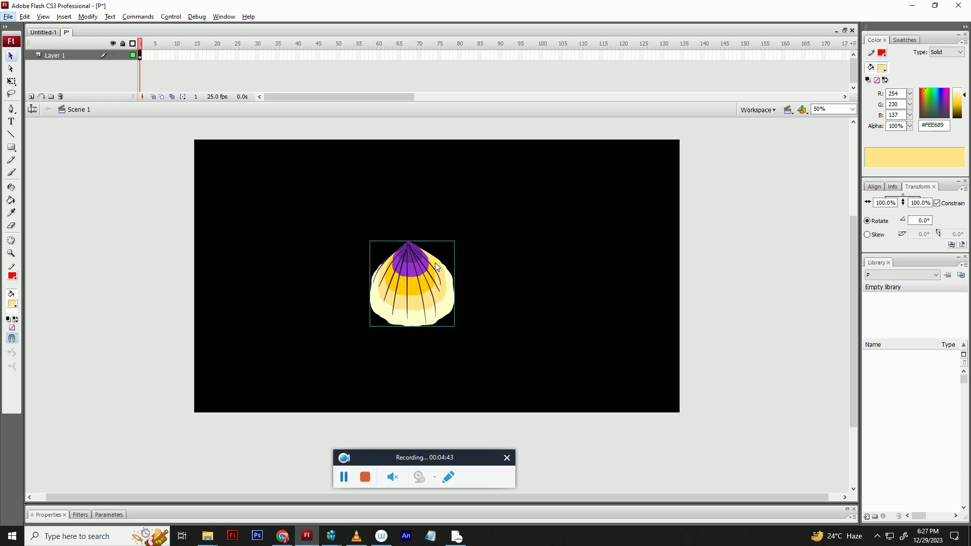
key("v")
key("Escape")
- Duplicate the petal with its tip at the original's tip, rotate the copy to about -83°, and save the file
left_click_drag(433, 288, 480, 261)
key("q")
left_click_drag(504, 301, 474, 199)
left_click_drag(441, 227, 438, 216)
left_click_drag(465, 238, 461, 238)
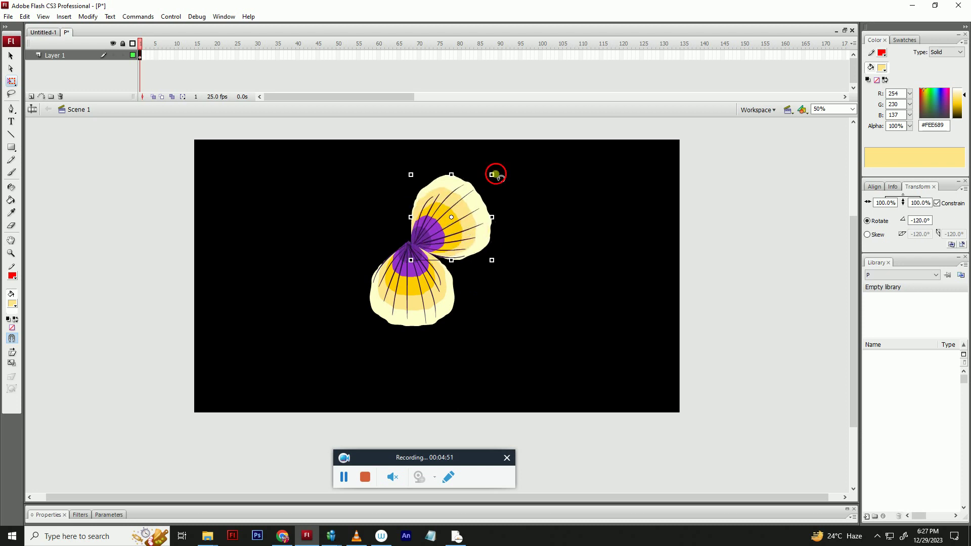
left_click_drag(493, 171, 476, 232)
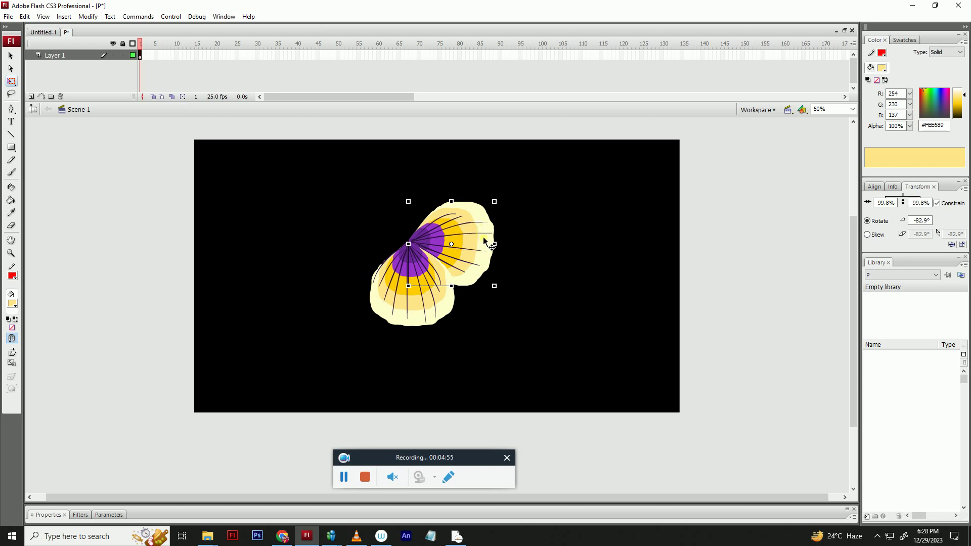
key("ctrl+s")
- In the rotated petal's inner group, place a spare copy of the purple crescent aside and fill the original crescent with the innermost dark purple
double_click(435, 241)
double_click(435, 241)
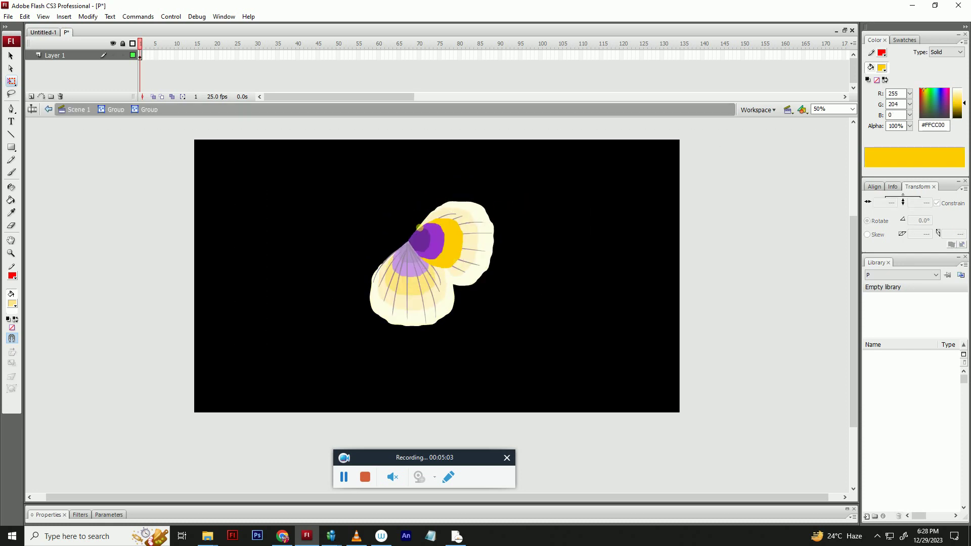
left_click(439, 242)
left_click_drag(438, 242, 397, 202)
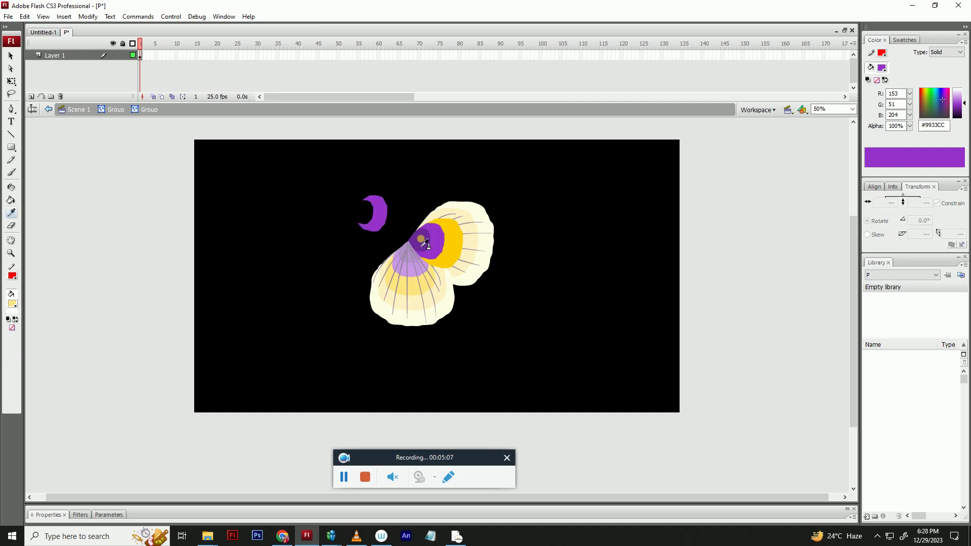
key("k")
left_click(438, 239)
- Fill the rotated petal's orange band with purple #9933CC, delete the spare crescent, and leave the inner group
key("i")
left_click(383, 213)
left_click(452, 234)
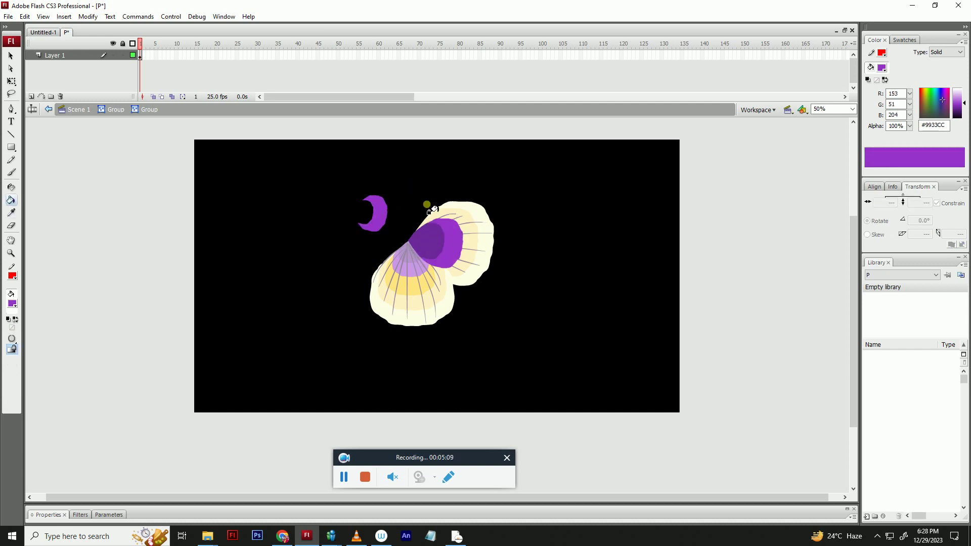
key("v")
left_click_drag(387, 217, 387, 213)
key("Delete")
double_click(457, 194)
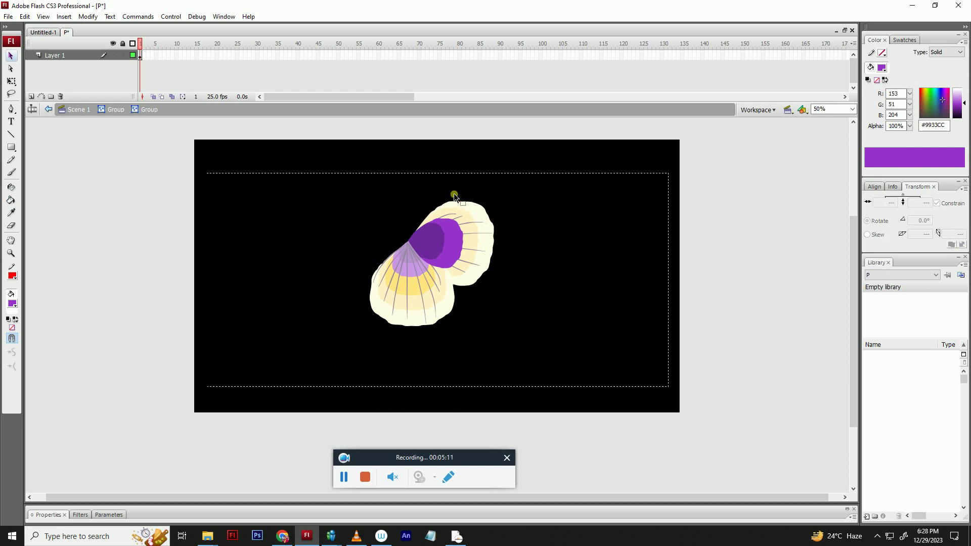
left_click(474, 239)
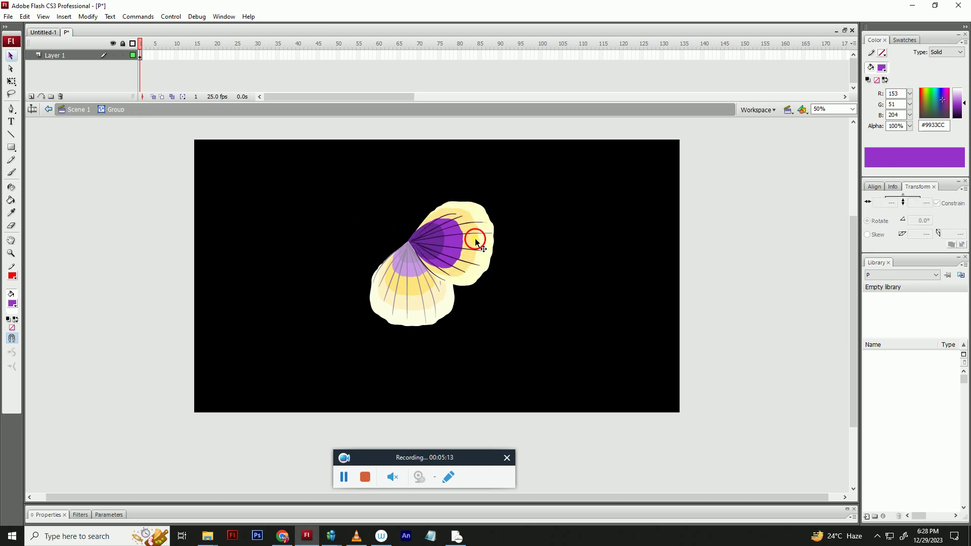
left_click_drag(429, 232, 414, 231)
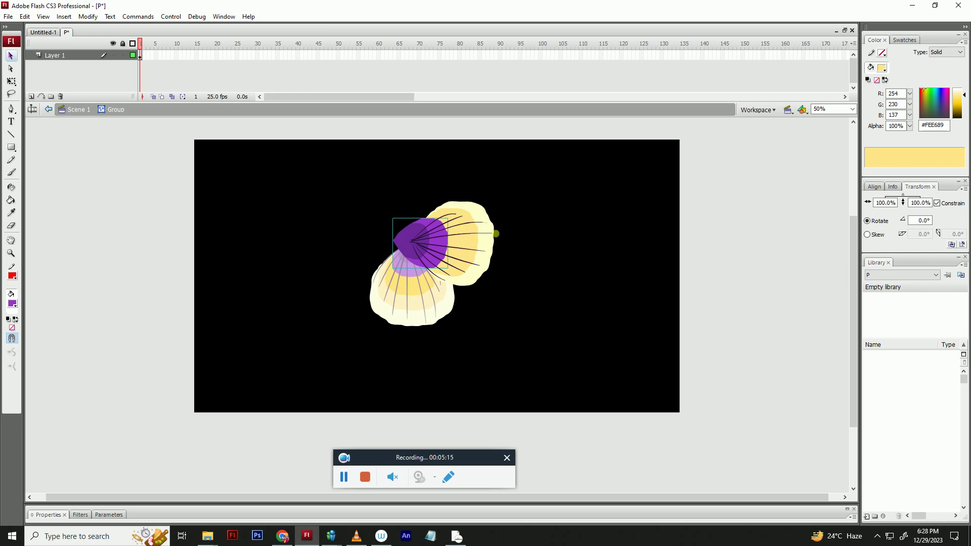
key("ctrl+z")
left_click(511, 226)
- Fill the rotated petal's light orange band with the outer pale yellow #FFFFCC
key("i")
left_click(484, 245)
left_click(472, 252)
key("v")
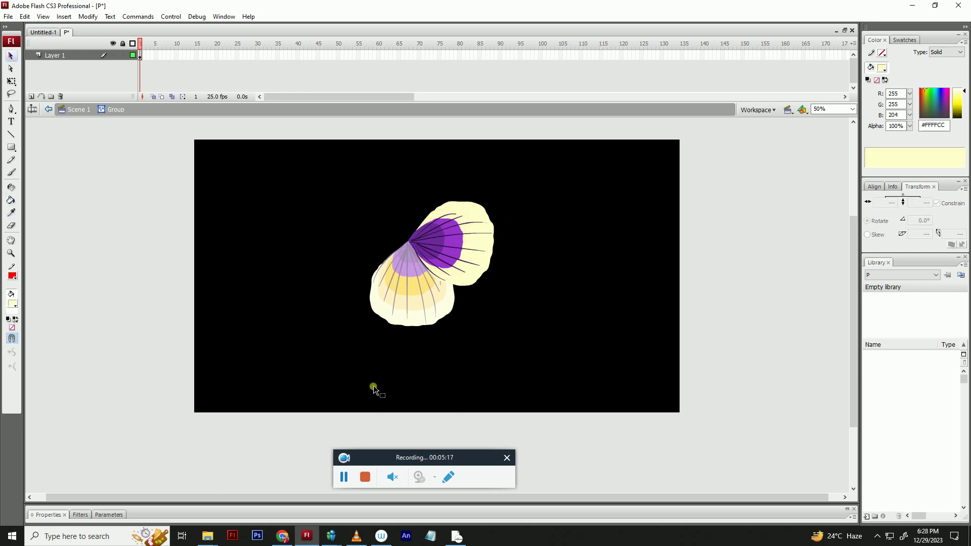
- Leave the petal's inner group and rotate the recoloured upper-right petal by -15°
left_click(344, 477)
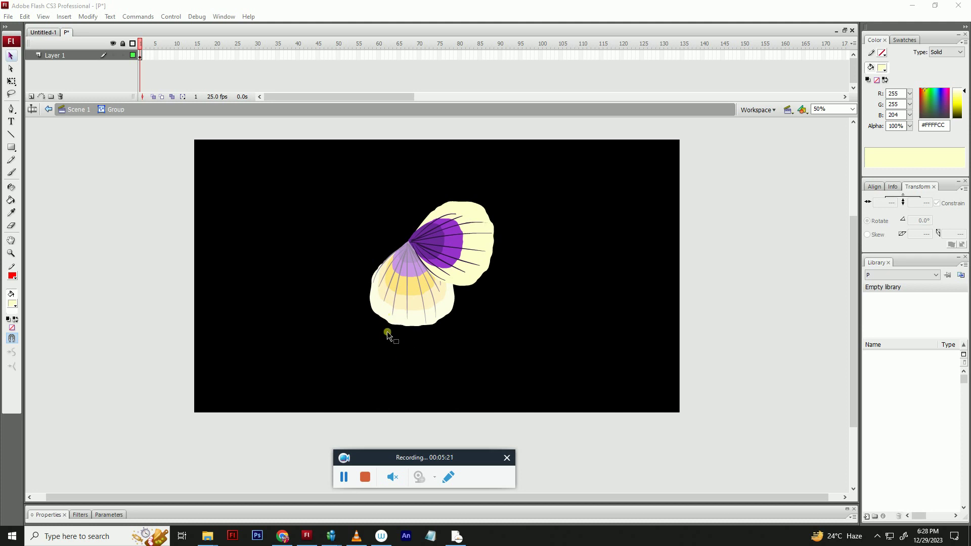
double_click(511, 245)
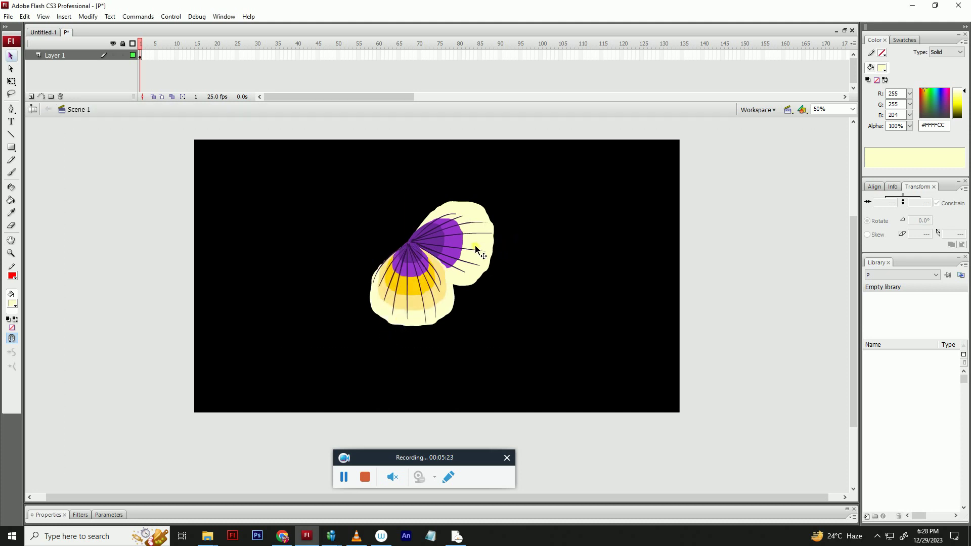
left_click(475, 230)
key("q")
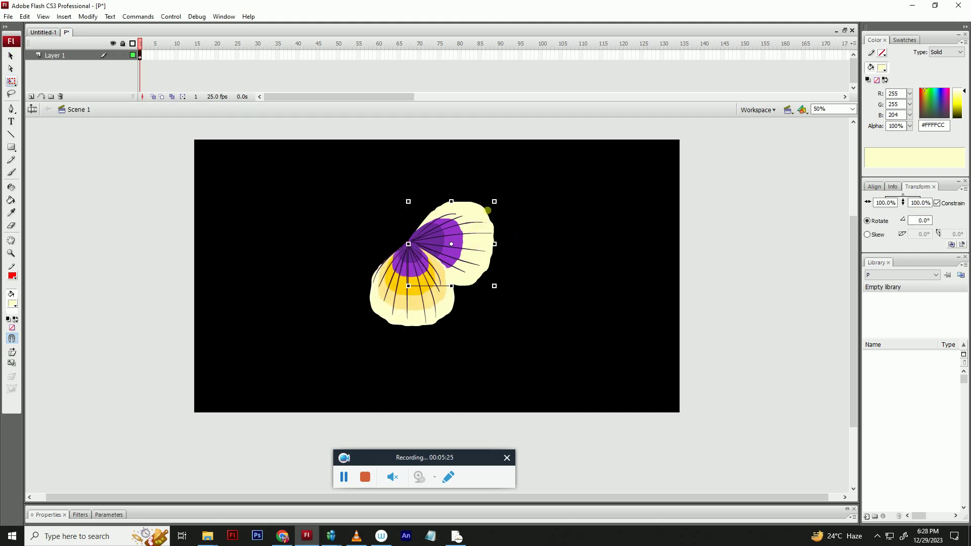
left_click_drag(494, 290, 477, 253)
- Duplicate the upper-right petal in place and flip the copy horizontally
key("ctrl+c")
key("ctrl+shift+v")
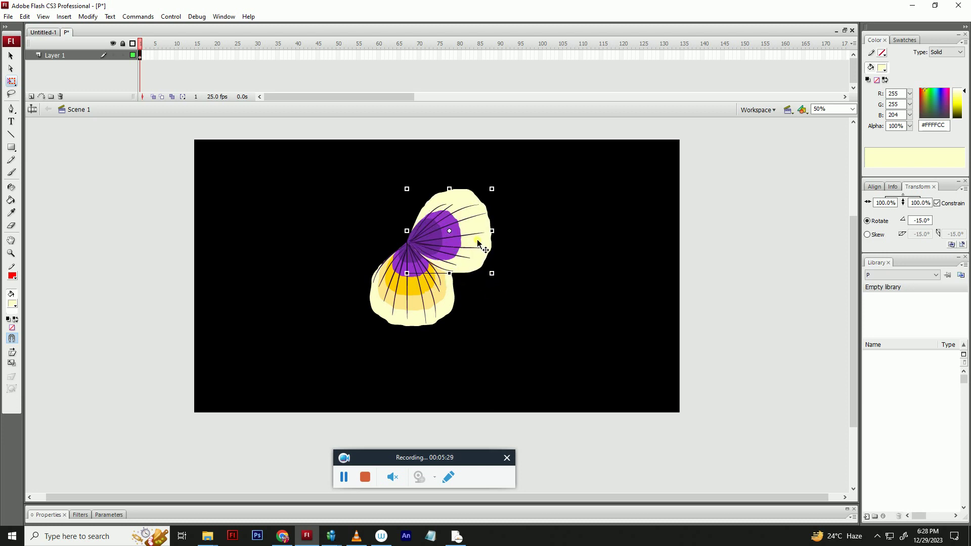
key("alt")
key("m")
key("t")
key("h")
- Move the flipped petal left until its tip meets the tips of the other two petals, forming the upper-left petal
key("shift+Left")
key("shift+Left")
key("shift+Left")
key("shift+Left")
key("shift+Left")
key("shift+Left")
key("shift+Left")
key("shift+Left")
key("shift+Left")
key("shift+Left")
key("shift+Left")
key("shift+Left")
key("shift+Left")
key("shift+Left")
key("shift+Left")
key("shift+Left")
key("shift+Left")
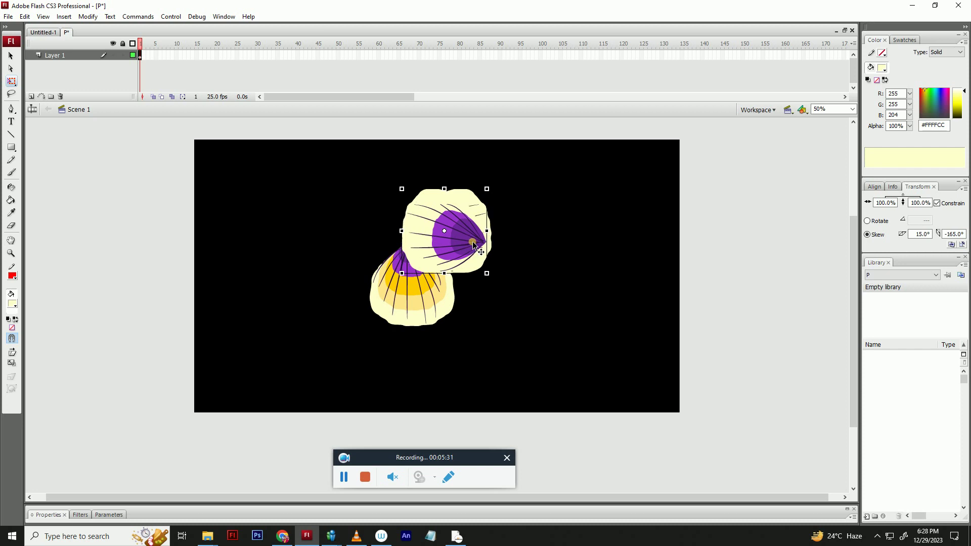
key("shift+Right")
key("shift+Right")
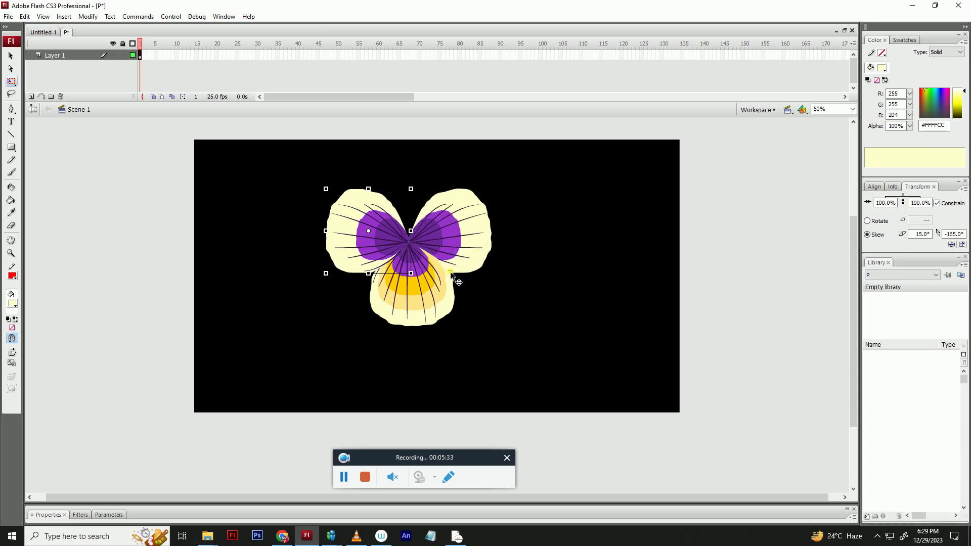
key("Left")
key("Left")
key("Left")
left_click(435, 293)
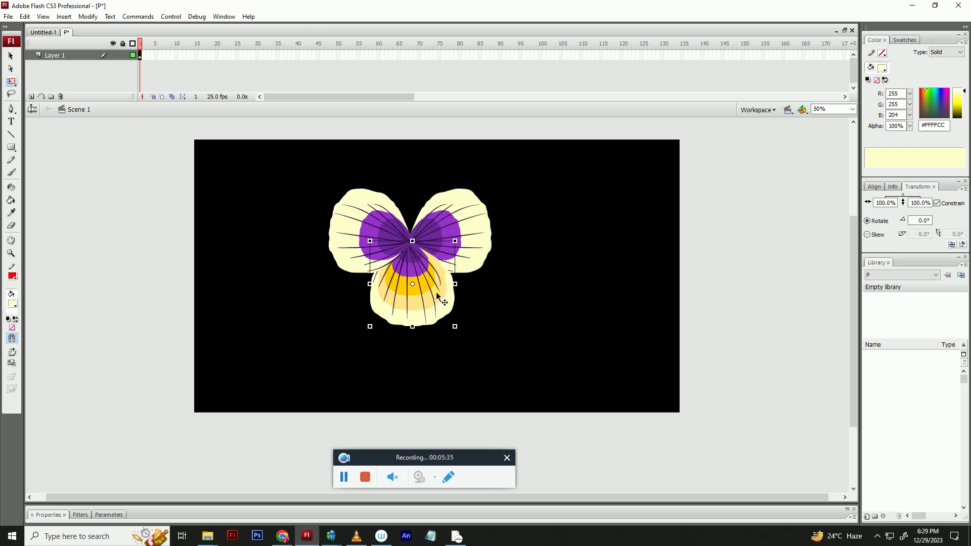
left_click(513, 200)
- Rotate the upper-left petal about 20° clockwise, rotate the upper-right petal to -30°, and move the latter's tip towards the centre
left_click(391, 228)
left_click_drag(415, 186, 397, 173)
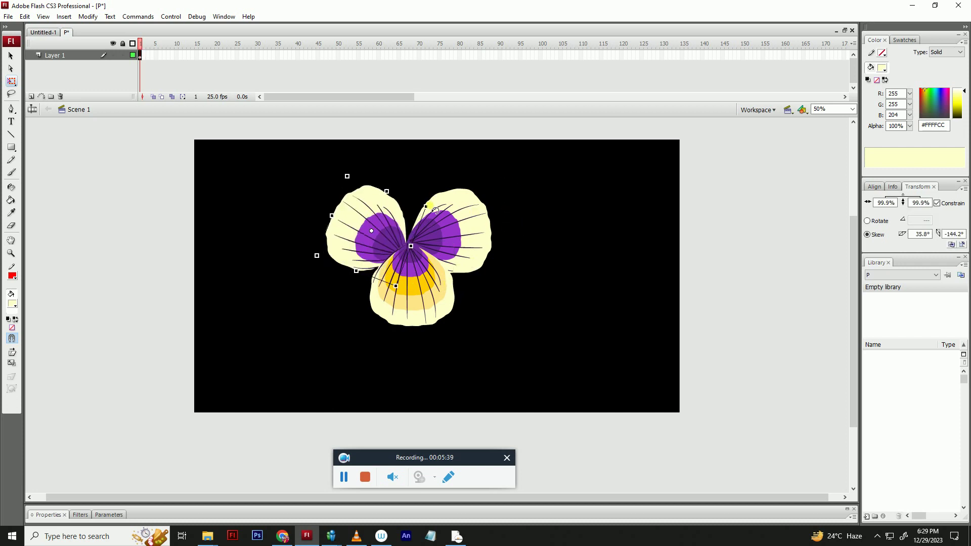
left_click(414, 230)
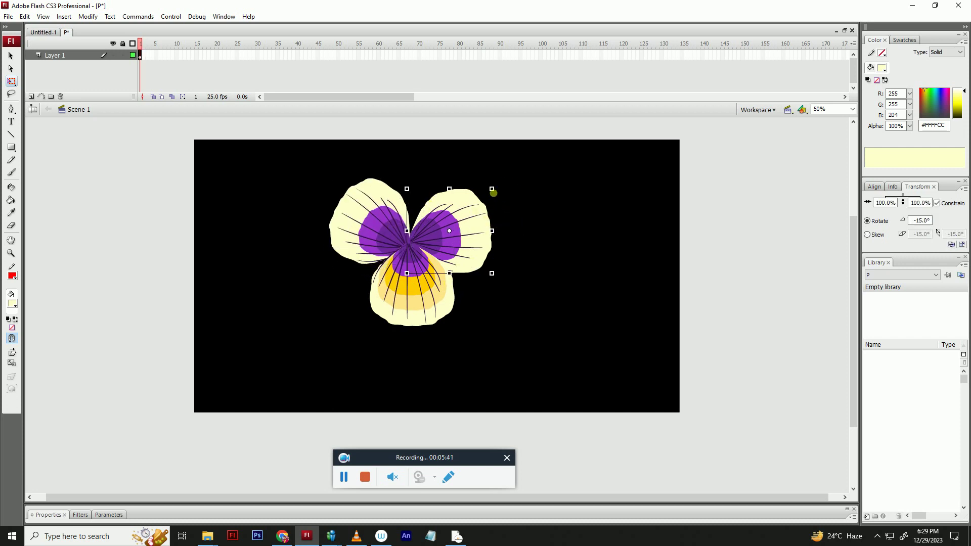
left_click_drag(494, 192, 482, 183)
left_click_drag(462, 235, 476, 229)
- Adjust the positions of the two upper petals so their tips meet at the top of the lower petal
left_click_drag(409, 240, 448, 224)
left_click(386, 236, "shift")
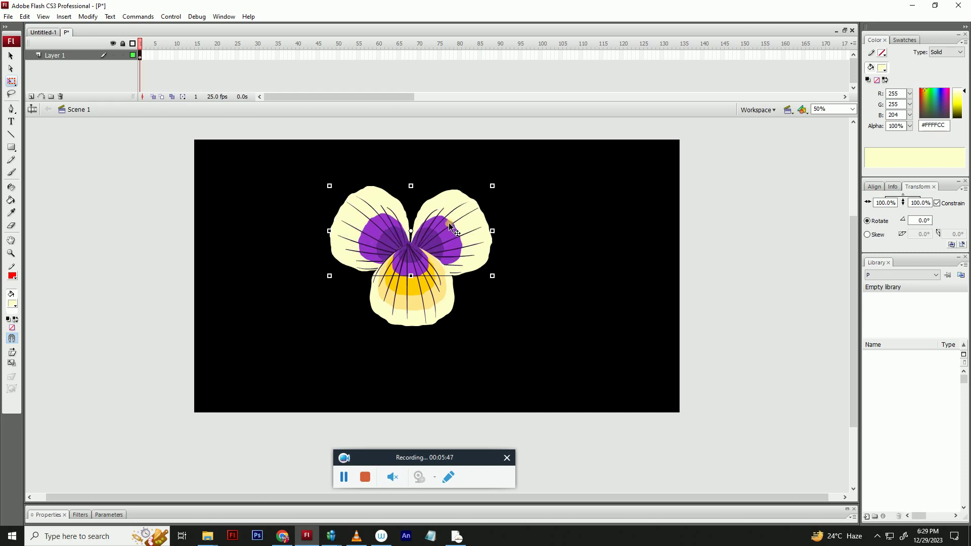
left_click_drag(392, 241, 447, 231)
left_click(490, 205)
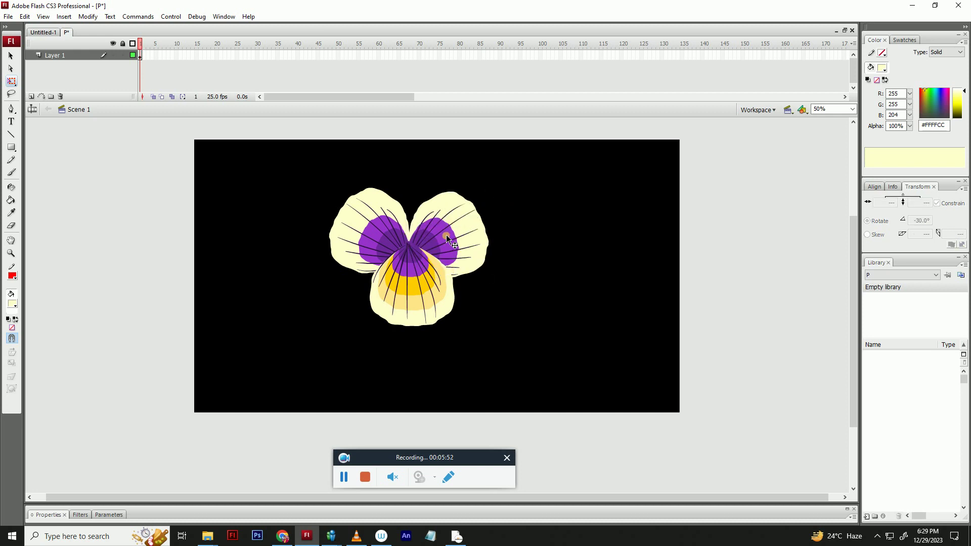
key("Left")
key("Left")
left_click(523, 190)
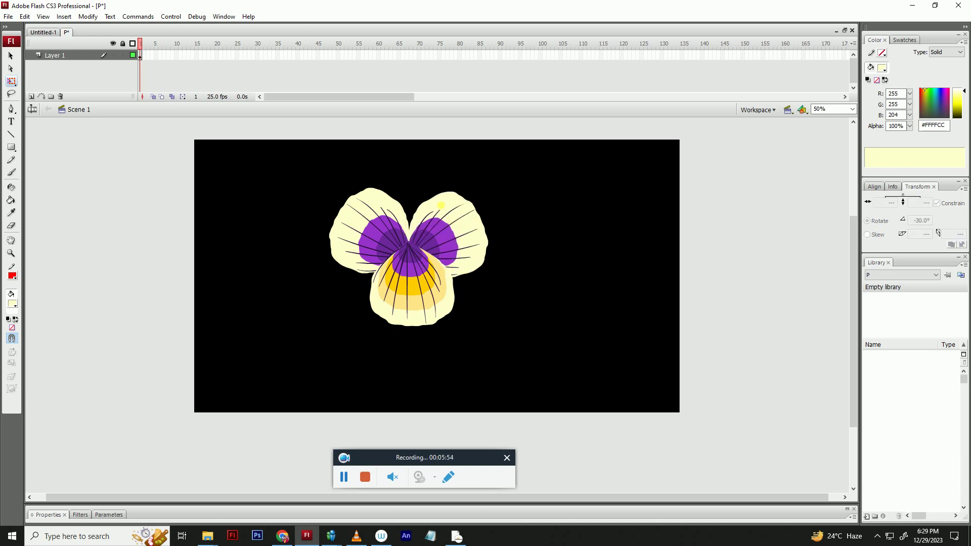
- Set the fill colour to #FFCC00 by sampling the lower petal's orange band
left_click(12, 303)
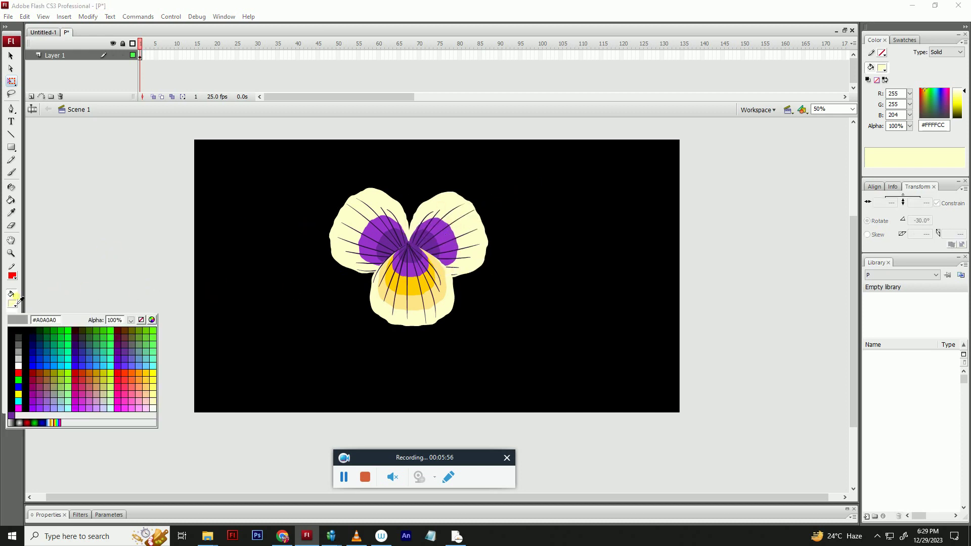
left_click(401, 282)
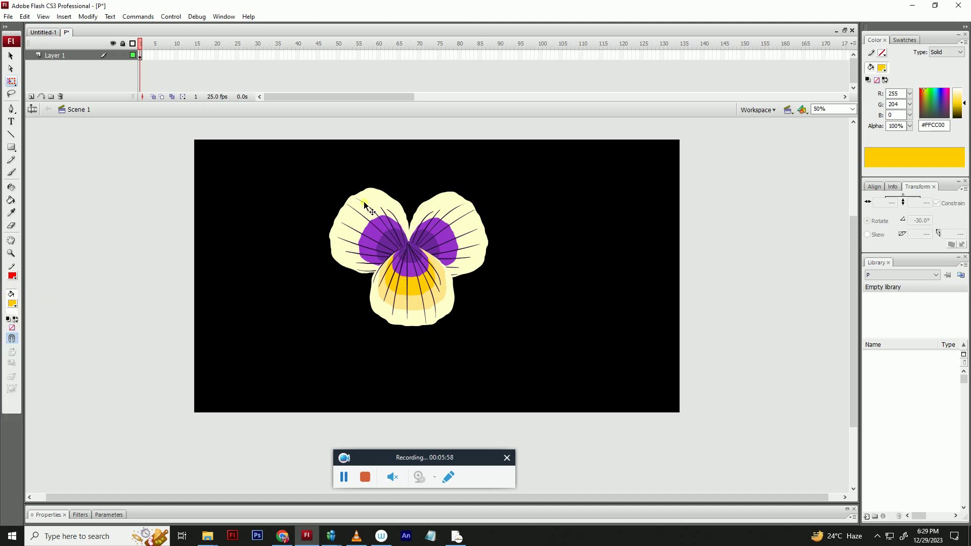
left_click(428, 218)
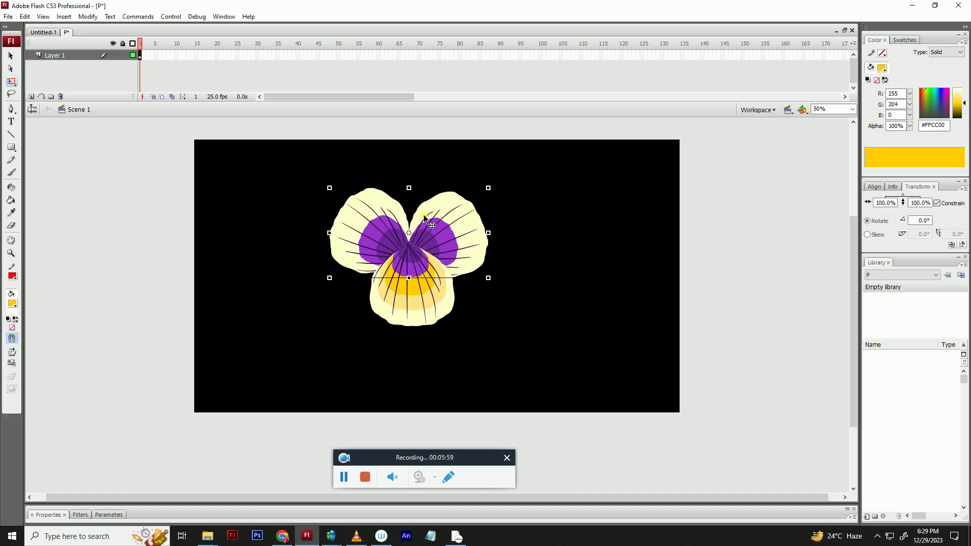
- Rotate the lower petal to 5.8° and shift it slightly left beneath the upper petals
left_click(428, 312)
left_click_drag(459, 329, 451, 330)
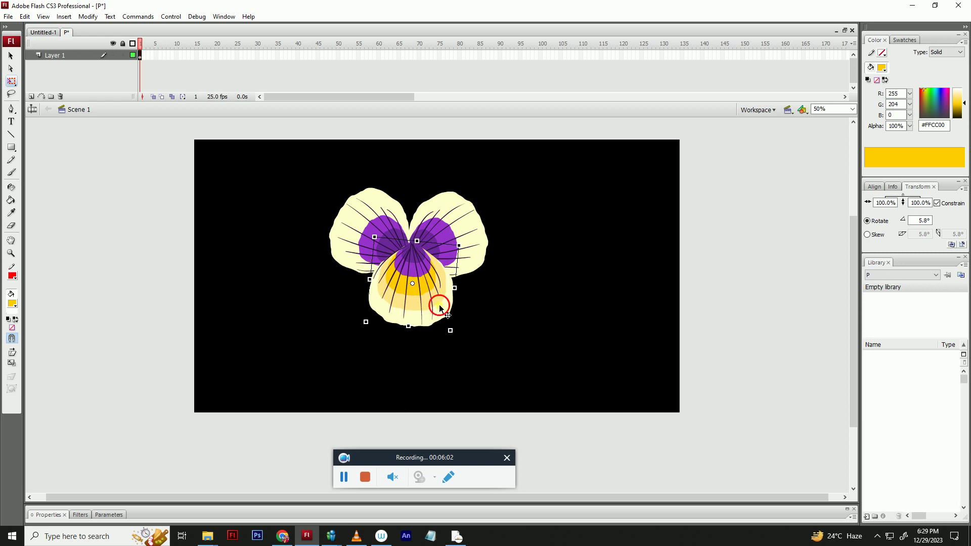
left_click(440, 306)
left_click(472, 296)
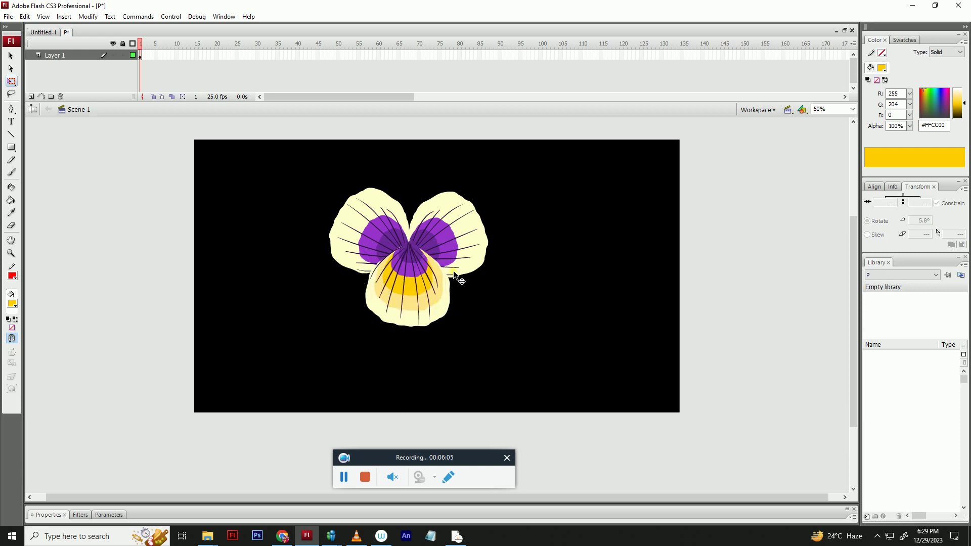
- In a new group, draw a small wavy red circle with the Pencil at the flower's centre and fill it with #FFCC00
double_click(389, 165)
key("r")
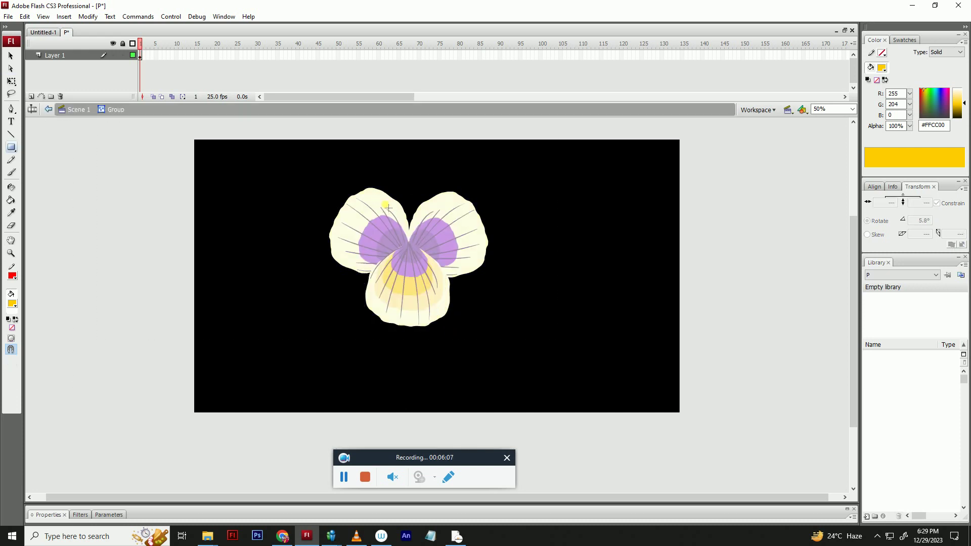
key("y")
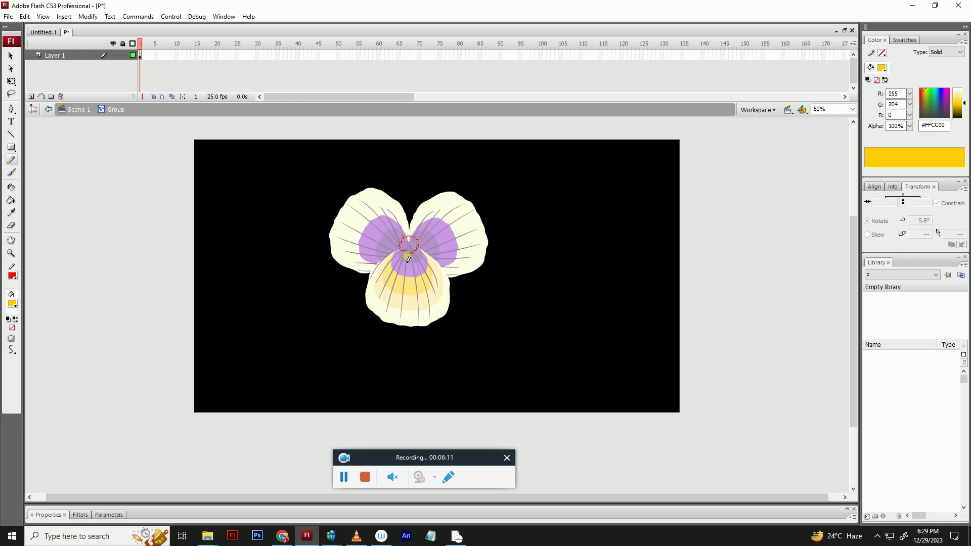
key("k")
left_click(409, 248)
key("v")
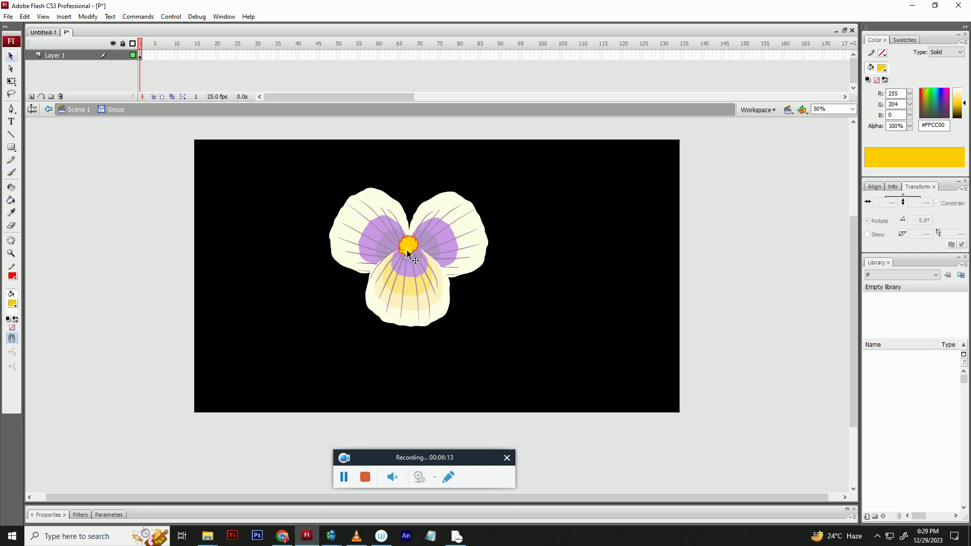
- Delete the red outline of the yellow centre disc and skew the disc slightly
double_click(404, 252)
left_click(404, 255)
left_click(409, 248)
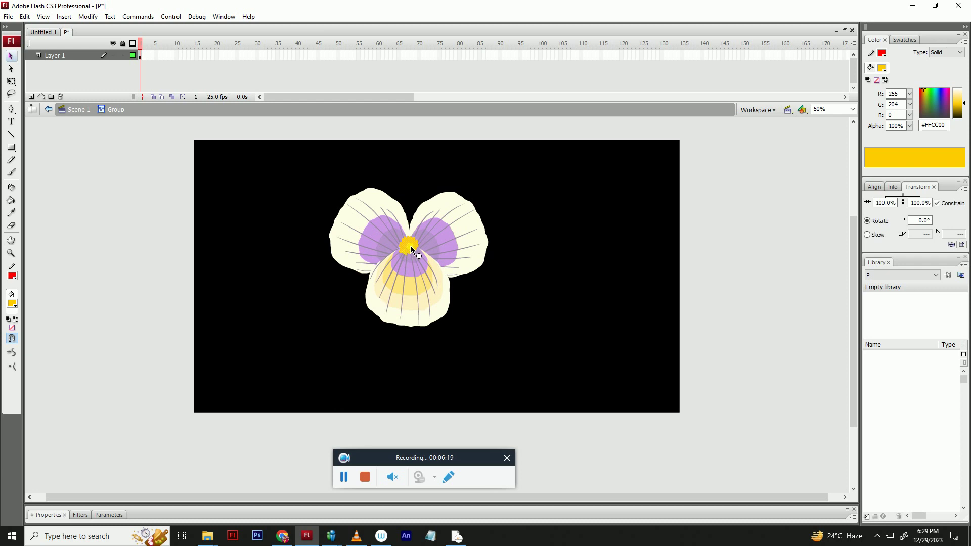
left_click(407, 258)
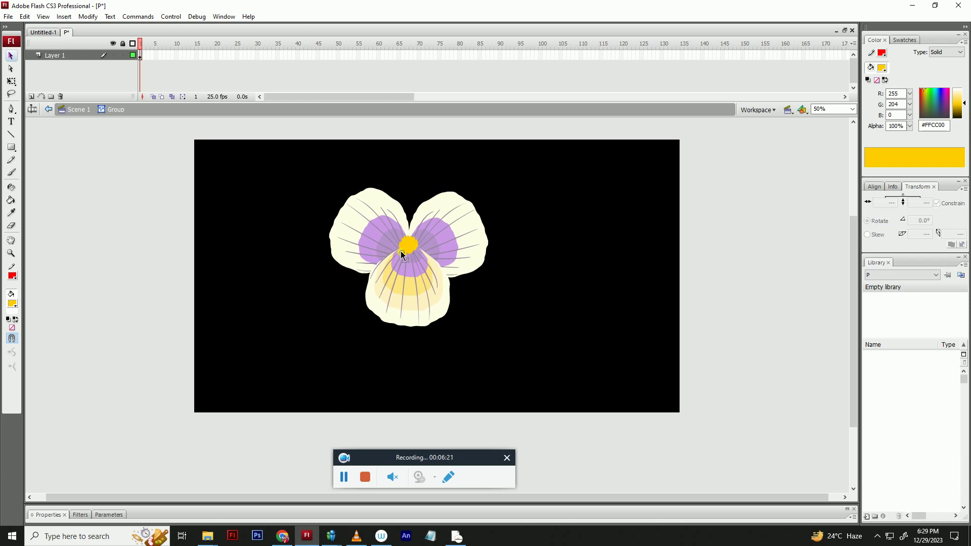
left_click(403, 254)
key("q")
left_click_drag(422, 246, 422, 250)
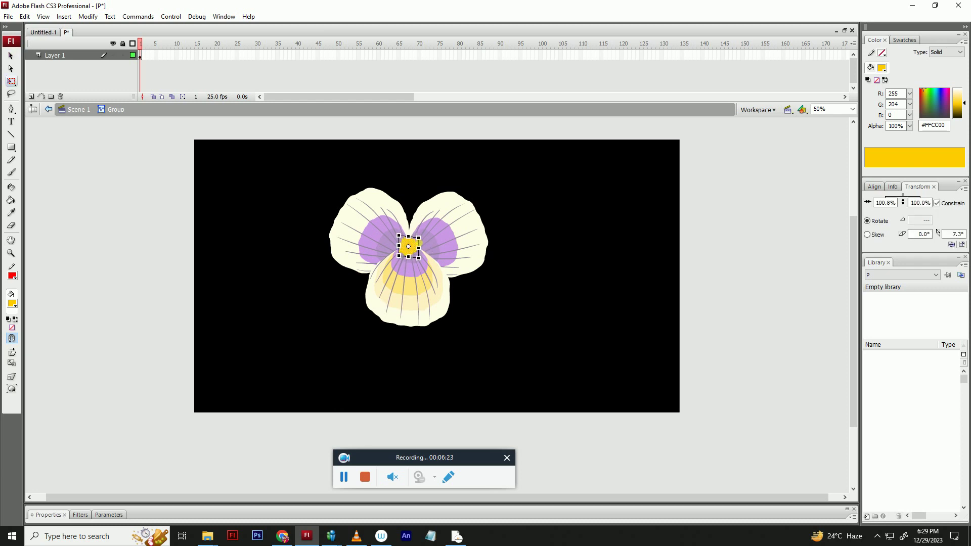
left_click(426, 232)
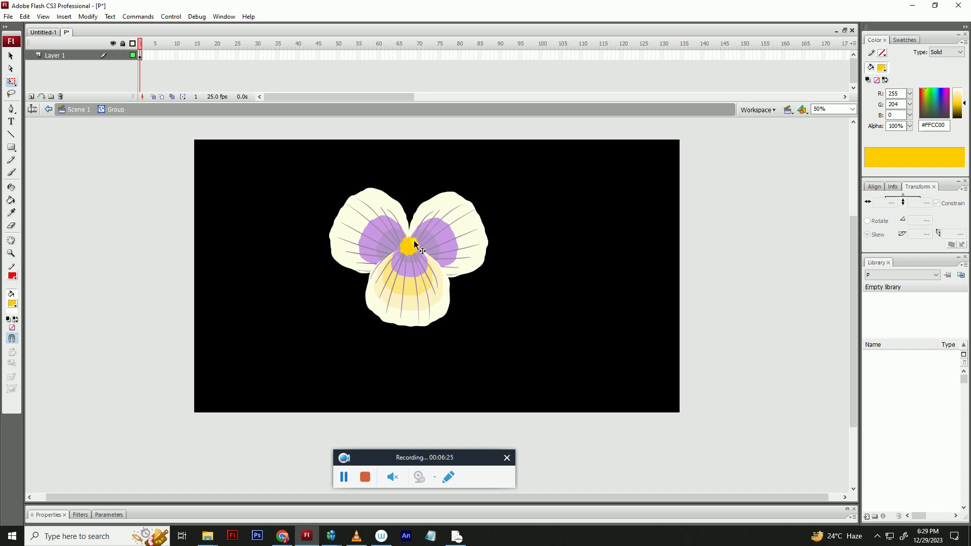
- Add a red outline around the centre disc and scale the outline down to form a smaller ring inside it
key("v")
left_click(408, 246)
key("ctrl+alt+s")
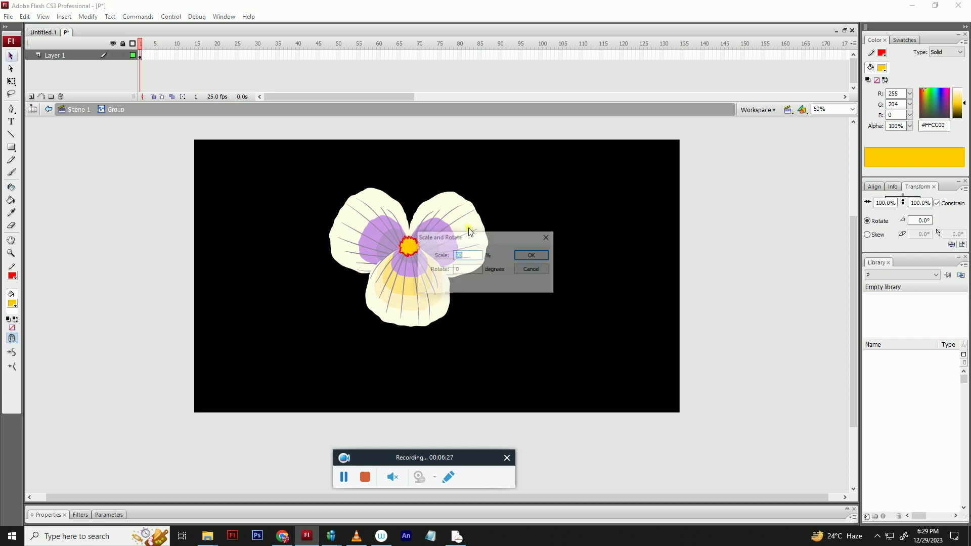
left_click(531, 255)
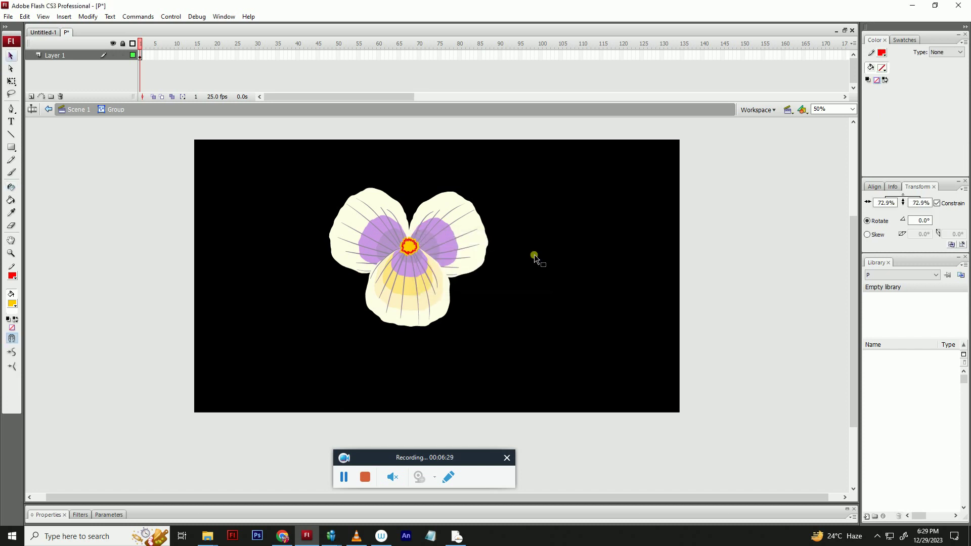
key("ctrl+alt+s")
left_click(531, 255)
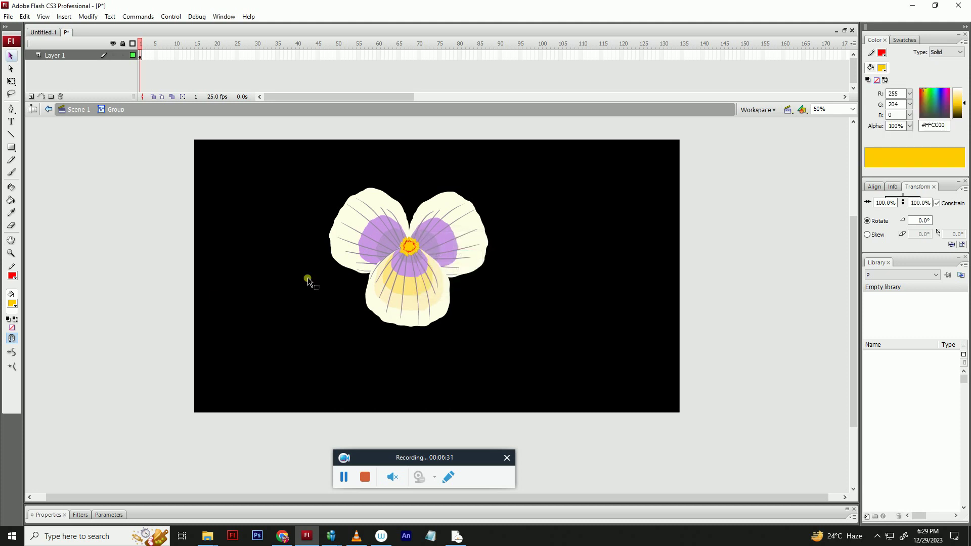
- Fill the centre disc's outer ring with orange #FF9900, delete the red dividing line, and leave the group
left_click(12, 304)
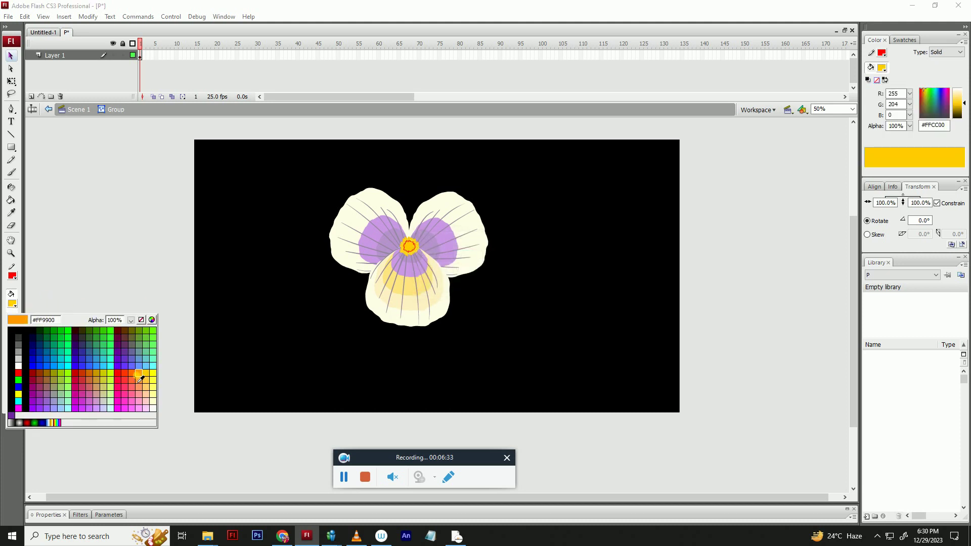
left_click(152, 350)
left_click(153, 352)
double_click(411, 252)
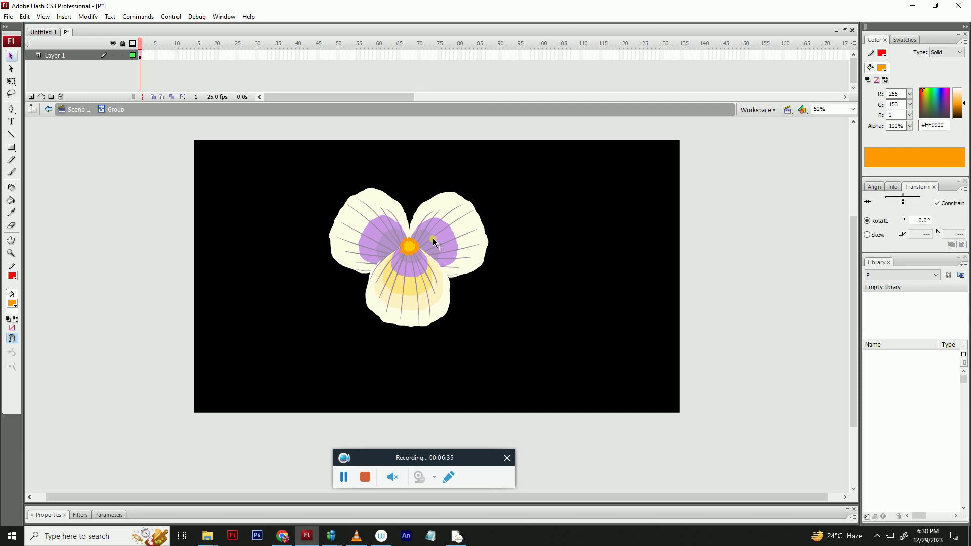
key("Delete")
double_click(445, 230)
left_click(509, 174)
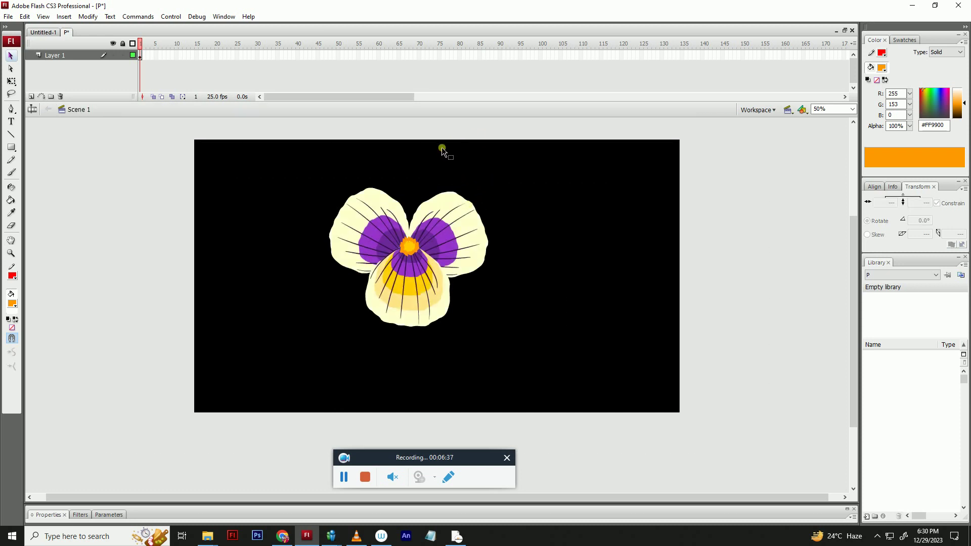
- In the centre's group, cut the inner yellow disc, fill the hole with #FF9900, and paste the disc back in place
double_click(409, 247)
left_click(409, 247)
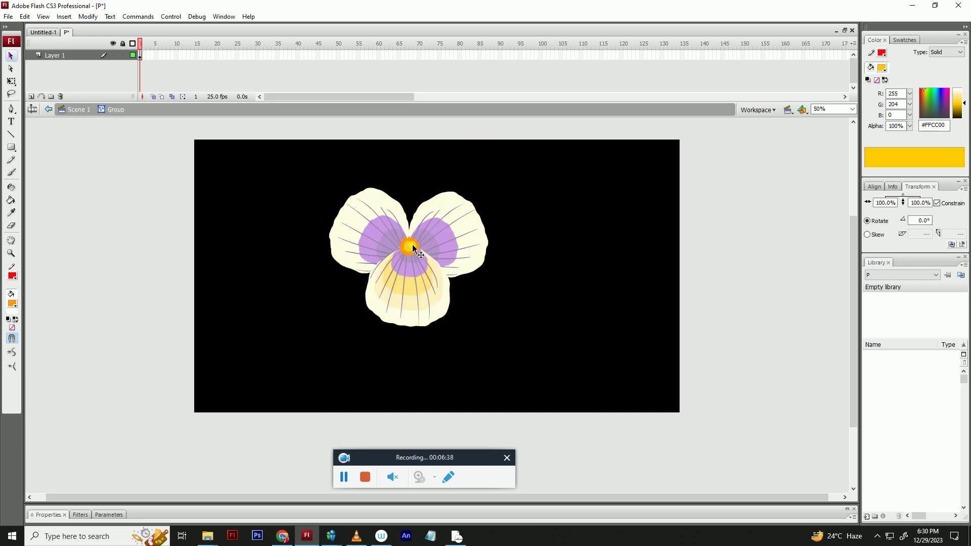
key("q")
key("v")
key("ctrl+x")
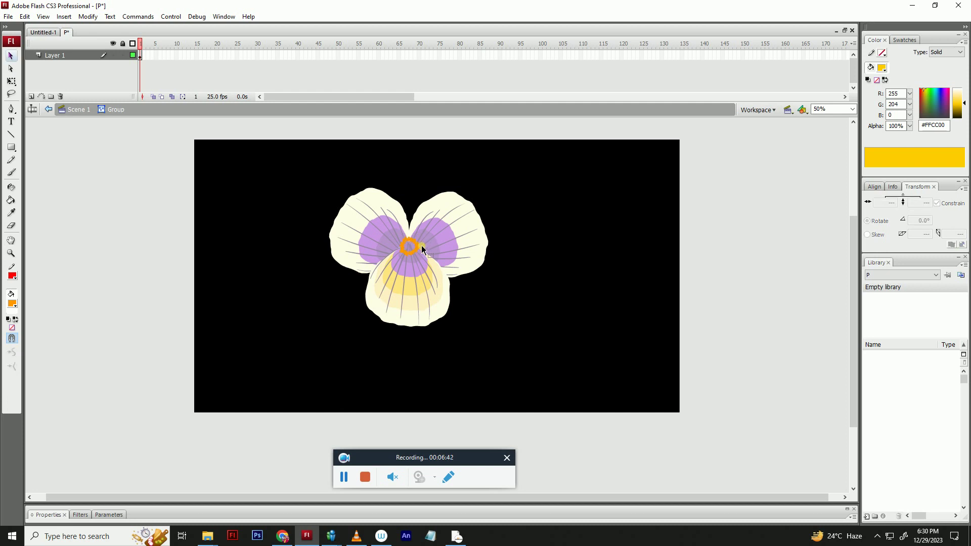
key("i")
left_click(417, 249)
left_click(409, 246)
key("ctrl+shift+v")
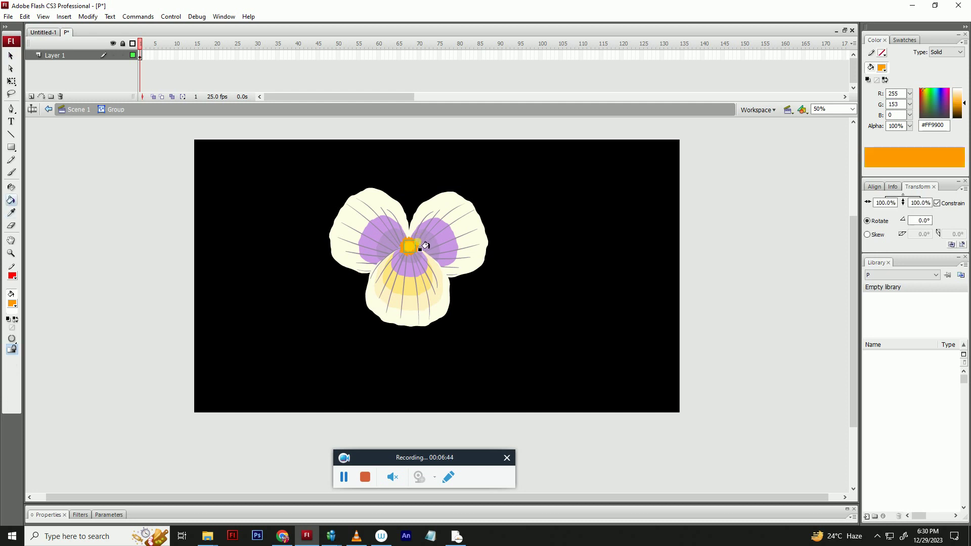
- Enlarge the inner yellow disc to 125.5% and position it over the orange disc
key("q")
left_click_drag(427, 245, 433, 249)
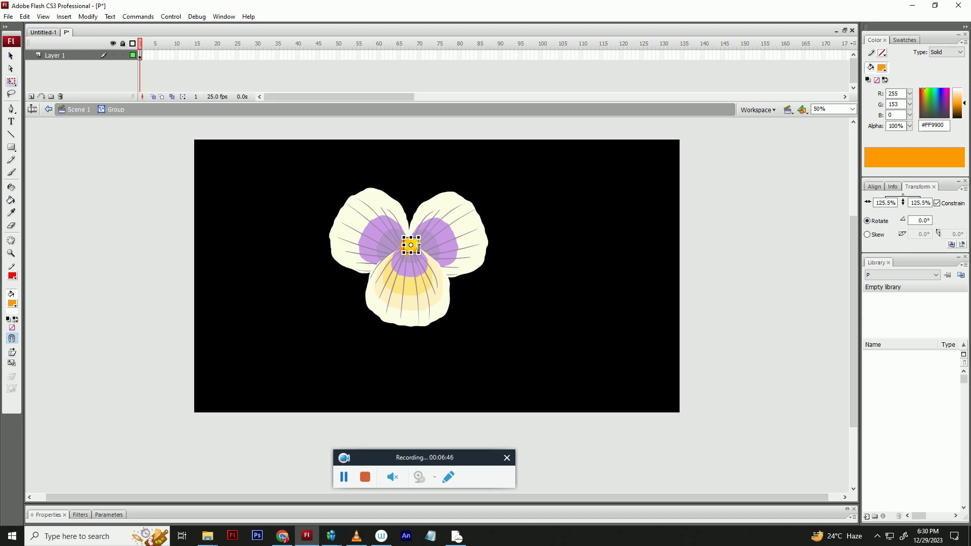
key("v")
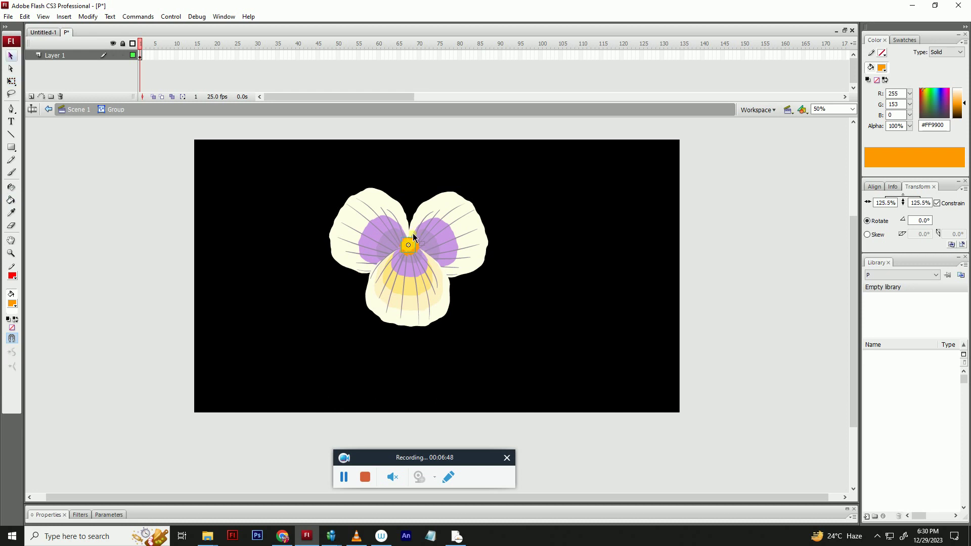
- Rotate the inner yellow disc by -30°, leave the centre's group, and save the file
key("q")
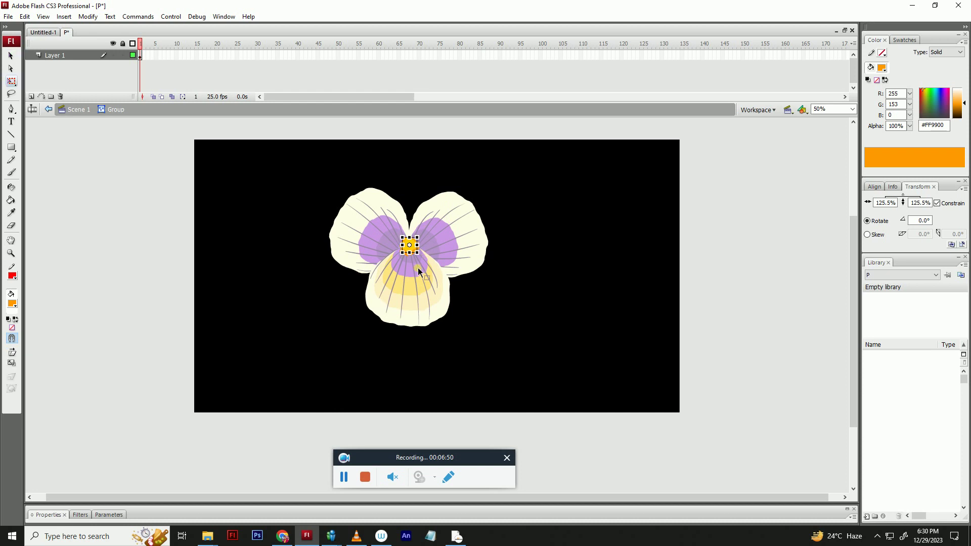
left_click_drag(424, 260, 426, 237)
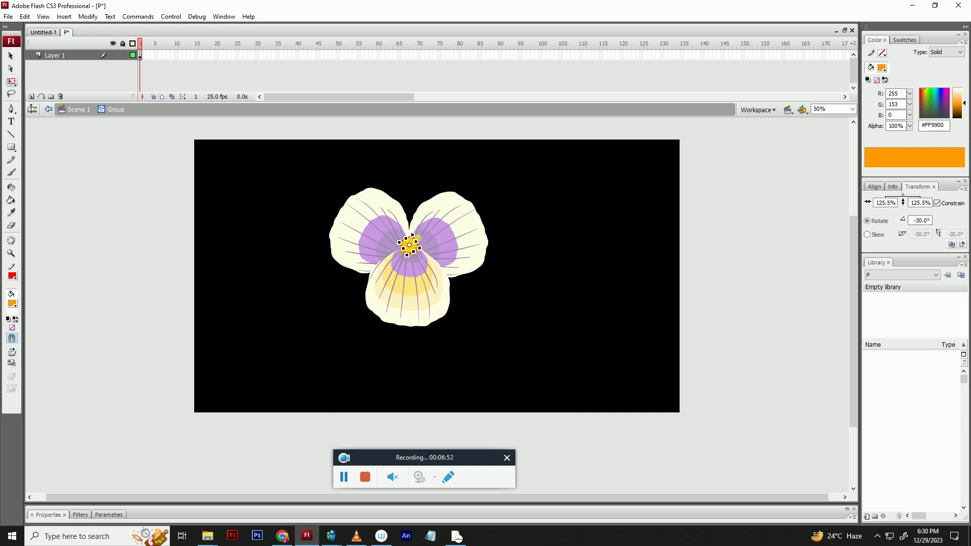
left_click(441, 234)
double_click(522, 199)
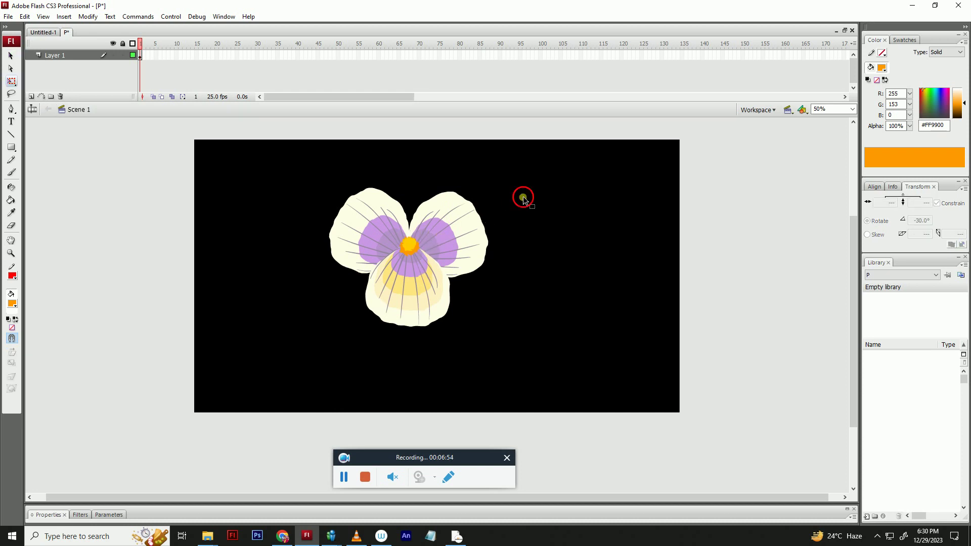
key("ctrl+s")
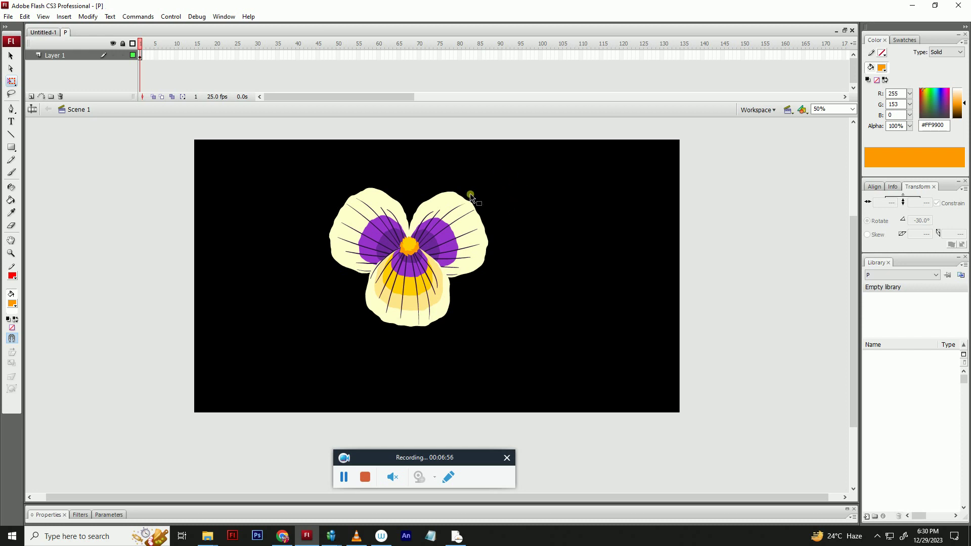
- In the centre's group, brush small orange #FF9900 strokes around the edge of the orange disc, and leave the group
double_click(413, 250)
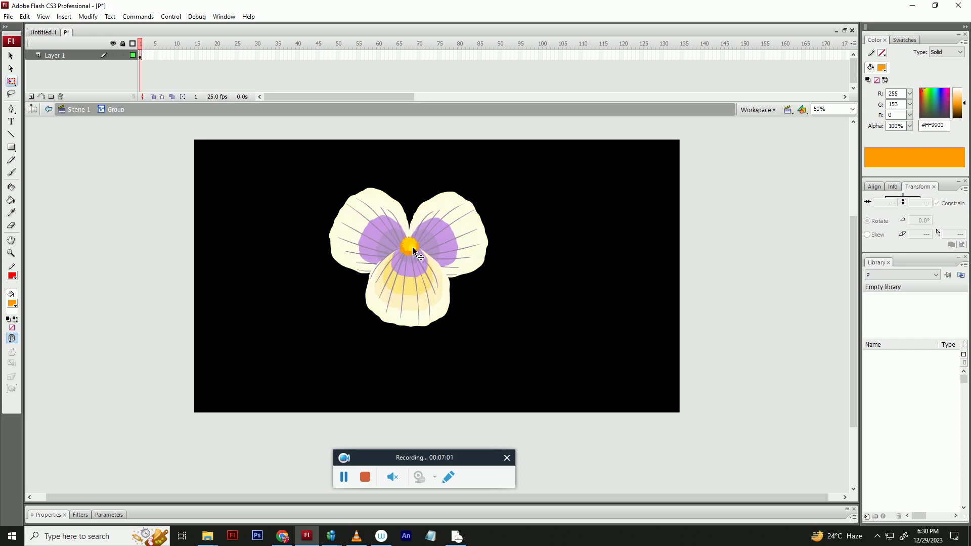
key("b")
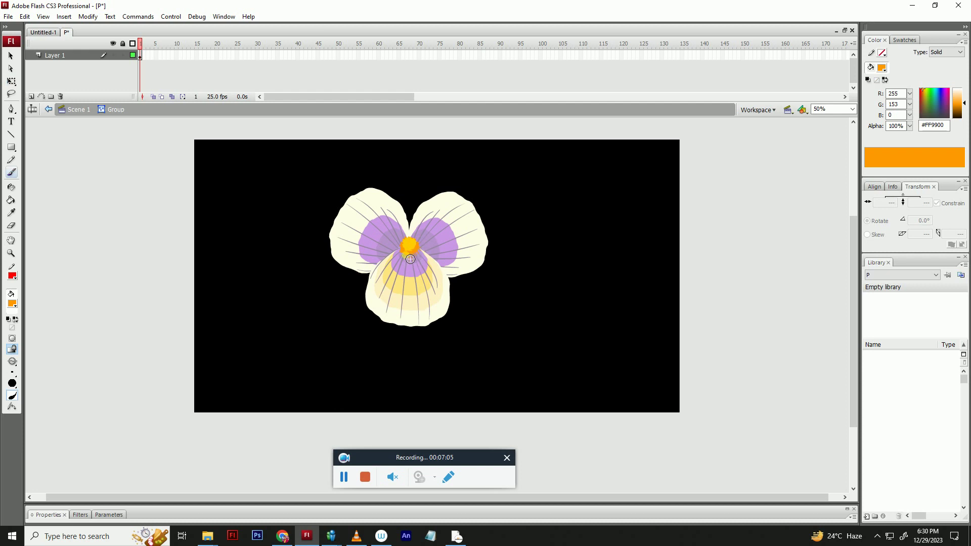
left_click_drag(405, 252, 411, 245)
key("v")
double_click(512, 199)
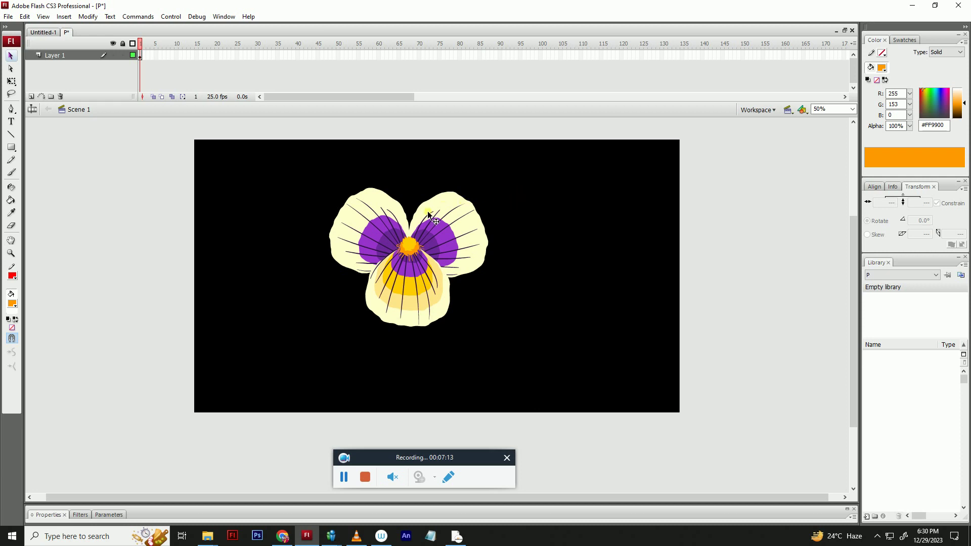
- Brush yellow #FFCC00 strokes around the inner disc's edge in its nested group, return to the scene, and save the file
double_click(417, 243)
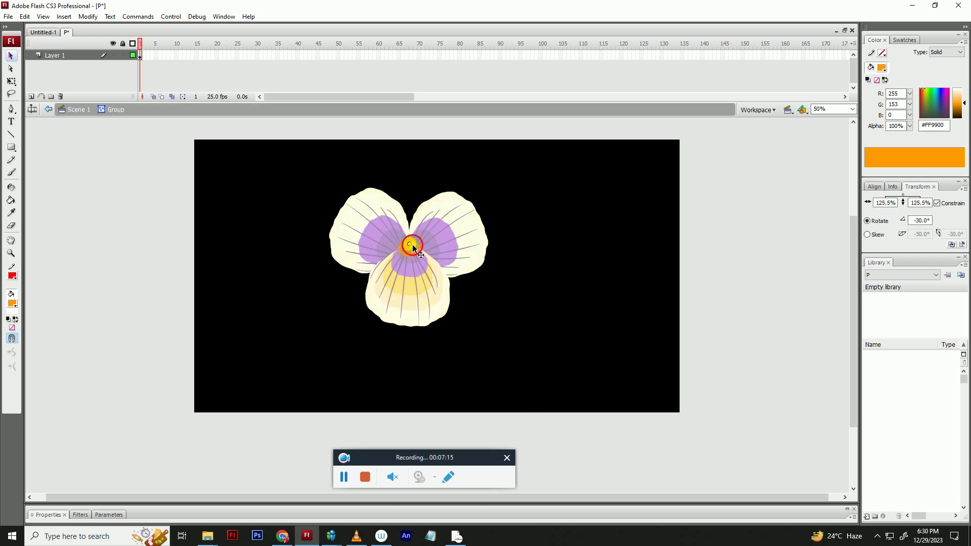
double_click(413, 244)
left_click(430, 244)
key("k")
key("b")
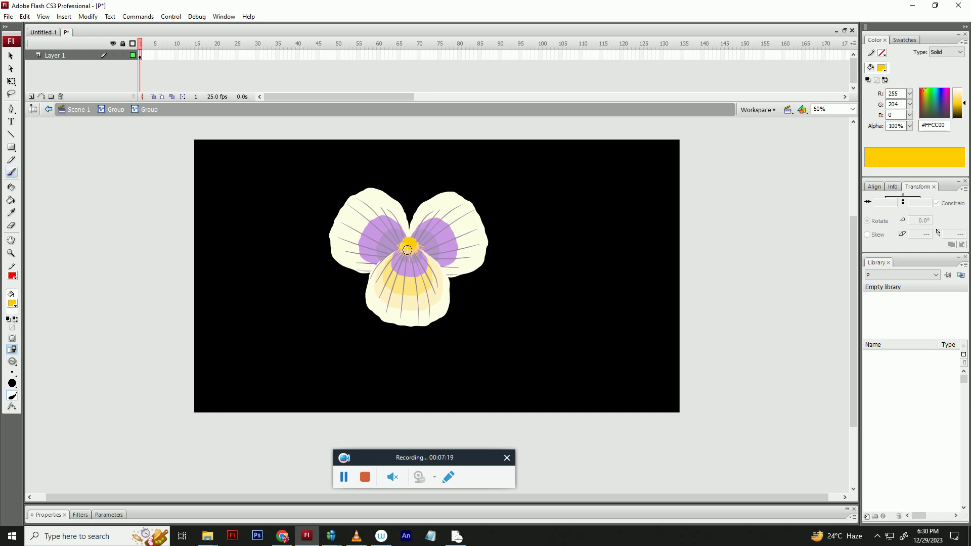
key("v")
double_click(503, 198)
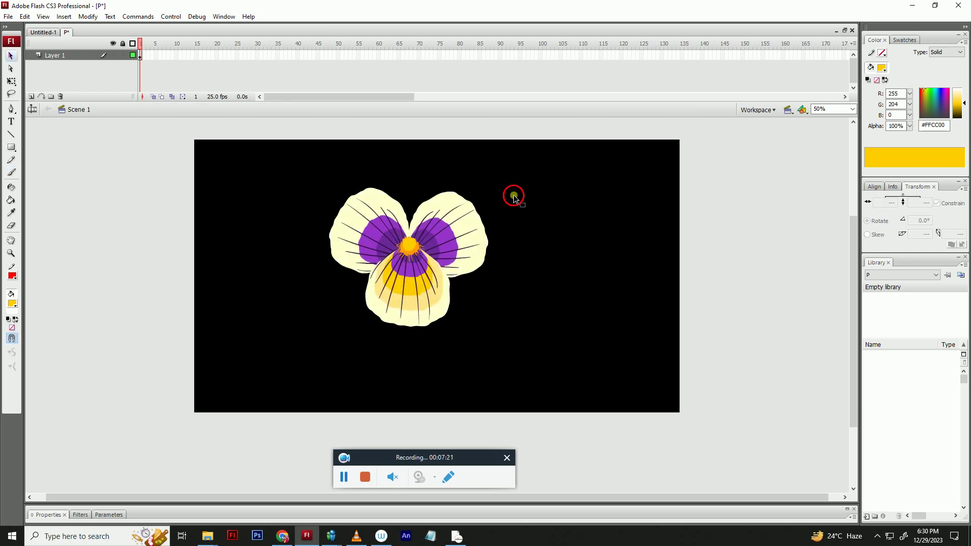
key("ctrl+a")
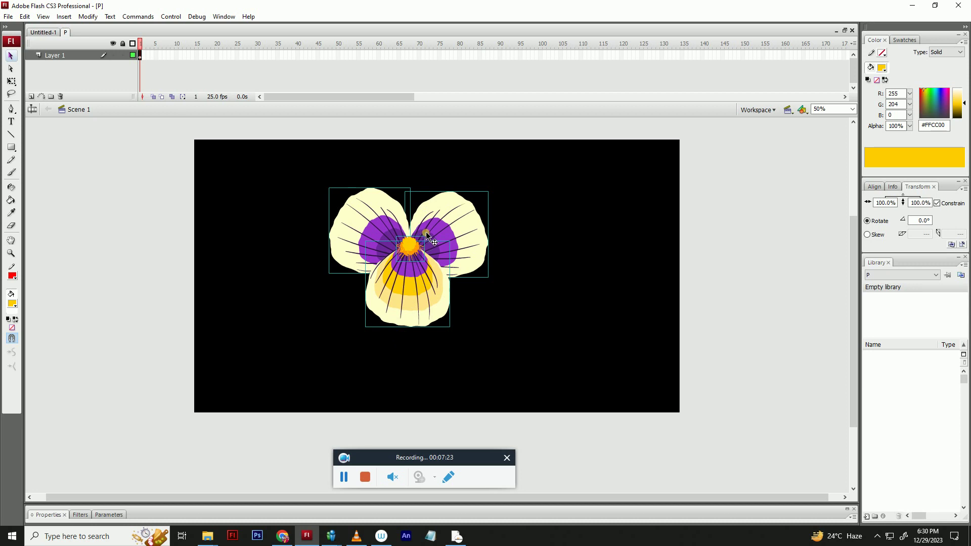
left_click(529, 193)
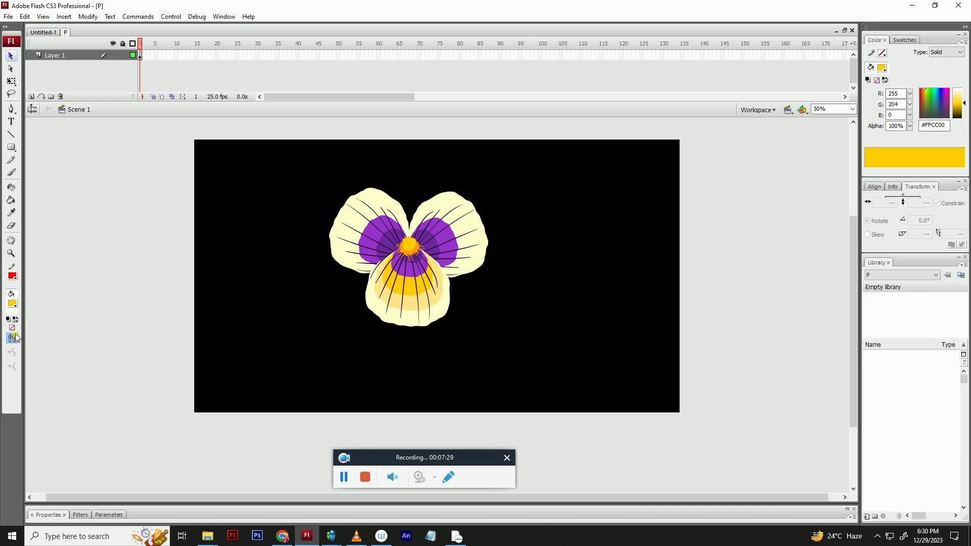
- In a separate group, draw a wavy red pencil outline arching above the two upper petals for a back petal
key("y")
left_click(12, 351)
left_click(30, 395)
left_click(15, 354)
left_click(36, 362)
double_click(359, 201)
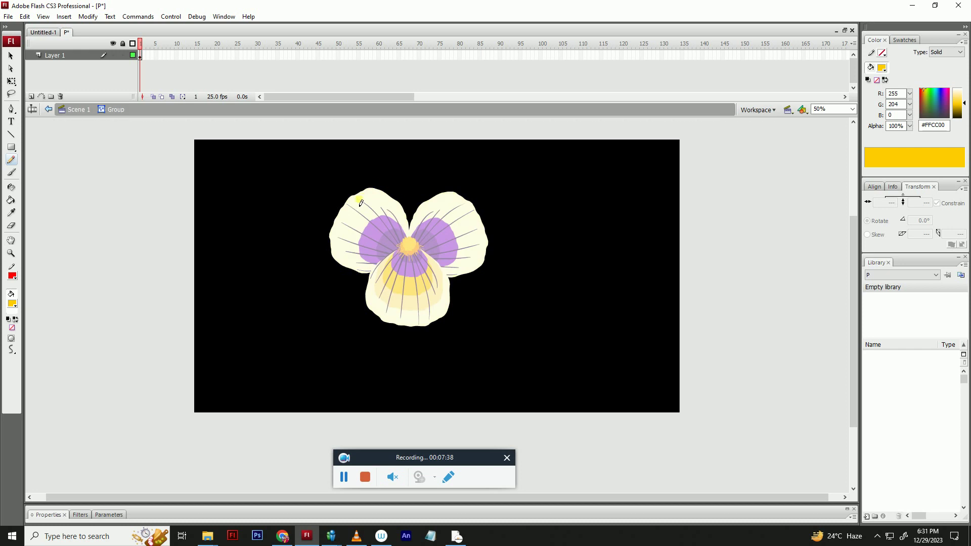
left_click_drag(371, 179, 402, 165)
- Skew the wavy red outline horizontally by about -7.1° so it leans over the two upper petals
key("v")
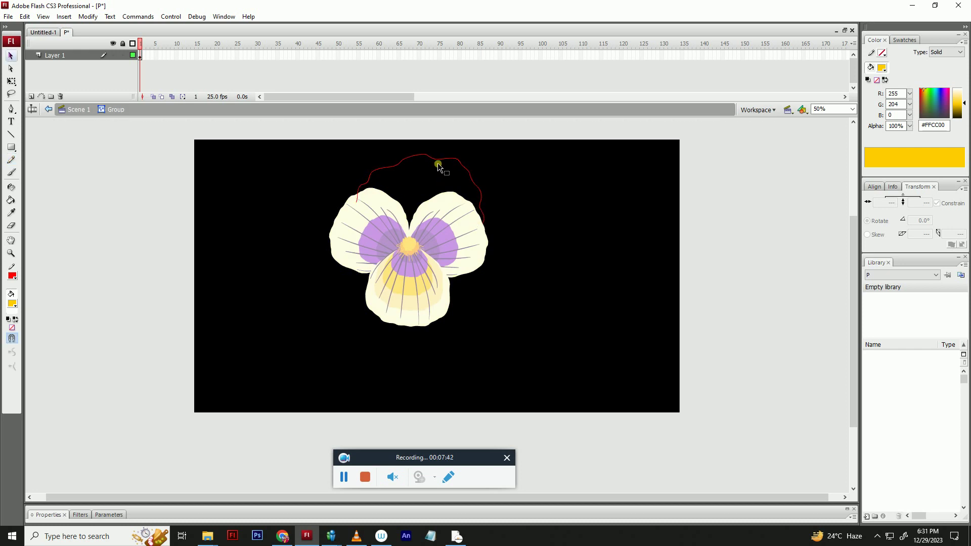
left_click(437, 159)
key("q")
left_click_drag(429, 155, 434, 155)
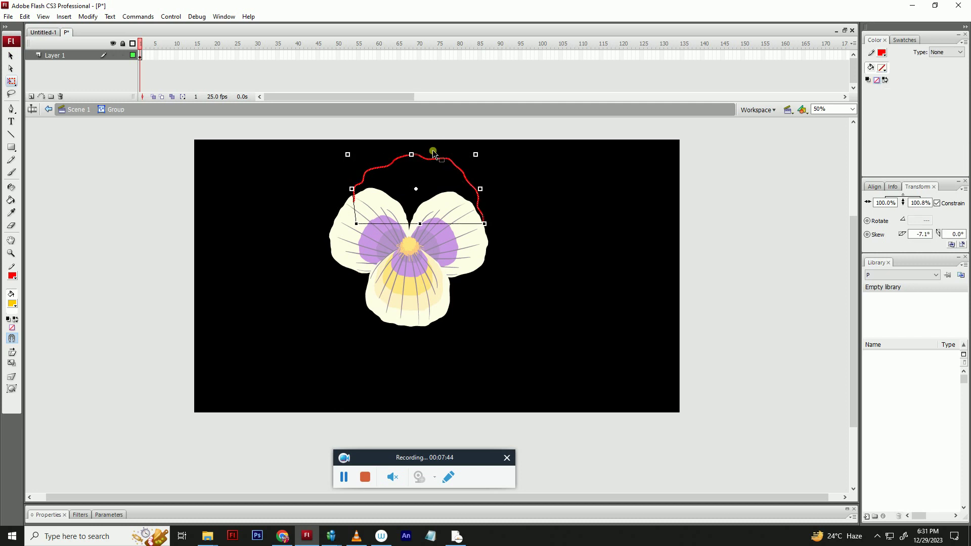
key("v")
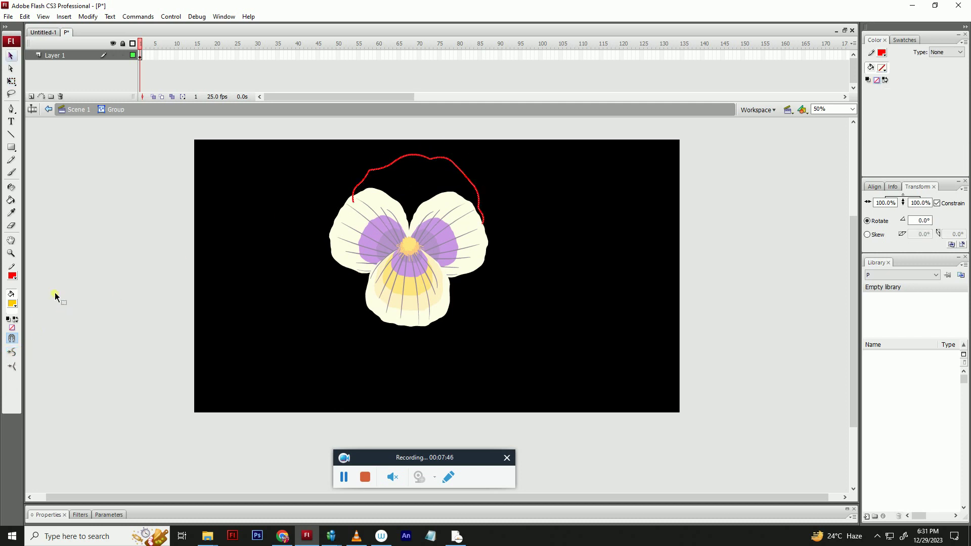
left_click(373, 172)
- Close the back petal with straight red lines from both outline ends to a point just below the flower's centre, and leave the group
key("n")
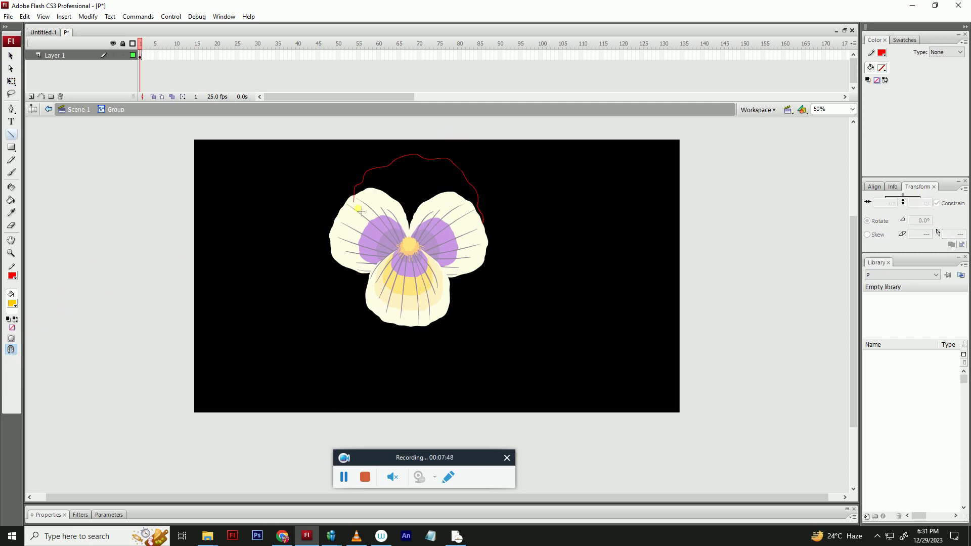
mouse_move(385, 241)
left_mouse_down()
mouse_move(412, 267)
mouse_move(483, 224)
left_mouse_up()
key("v")
left_click(497, 214)
double_click(497, 214)
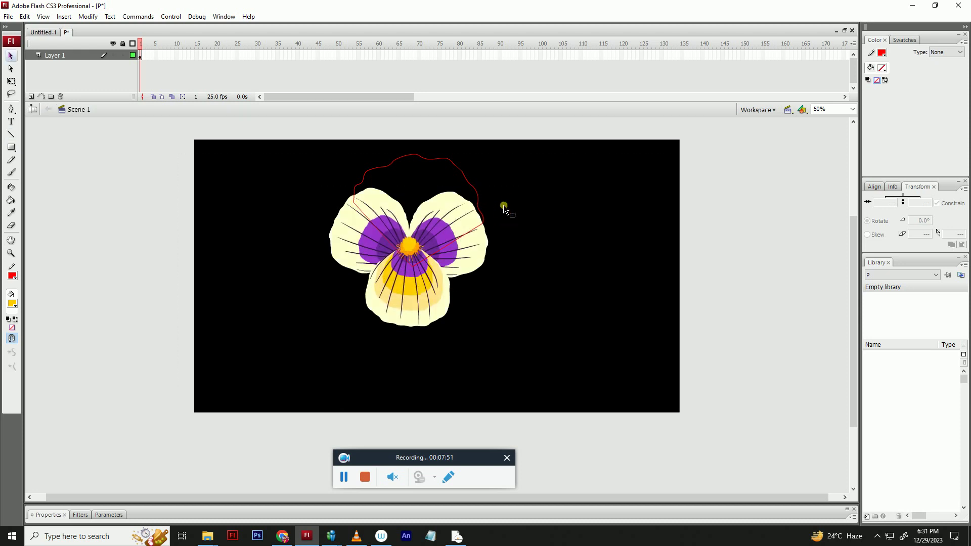
- Fill the back petal with purple #9900CC inside its group
left_click(12, 303)
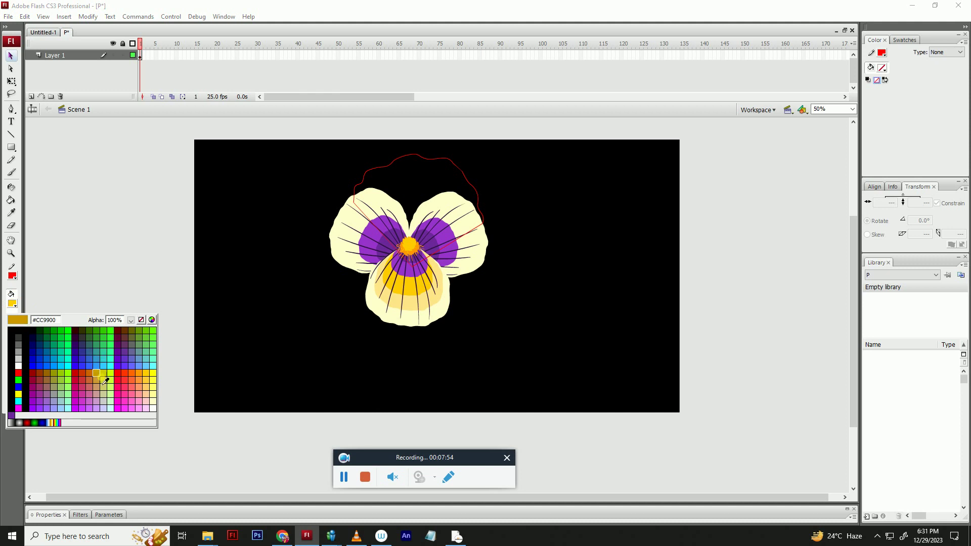
left_click(36, 403)
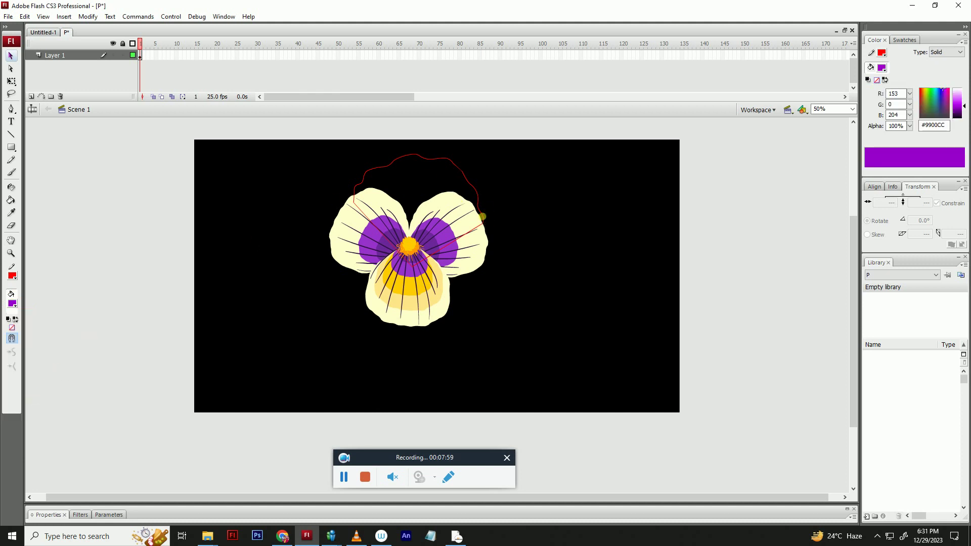
double_click(486, 217)
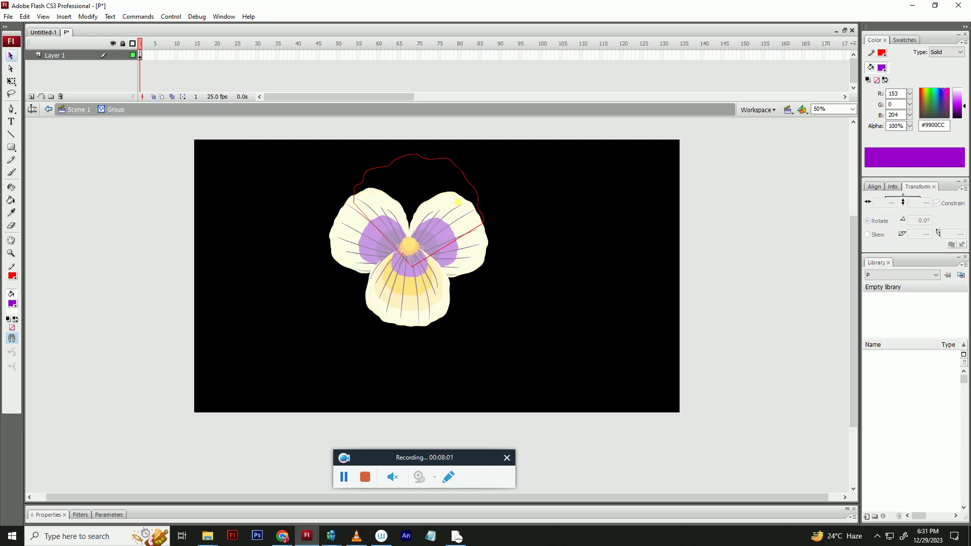
key("i")
key("k")
left_click(402, 197)
- Draw straight red lines fanning out from the back petal's lower point to its wavy edge, dividing it into wedges
key("n")
mouse_move(413, 265)
left_mouse_down()
mouse_move(426, 158)
mouse_move(412, 265)
mouse_move(458, 169)
mouse_move(481, 208)
left_mouse_up()
left_click_drag(360, 181, 413, 266)
key("v")
left_click(434, 195)
left_click(538, 120)
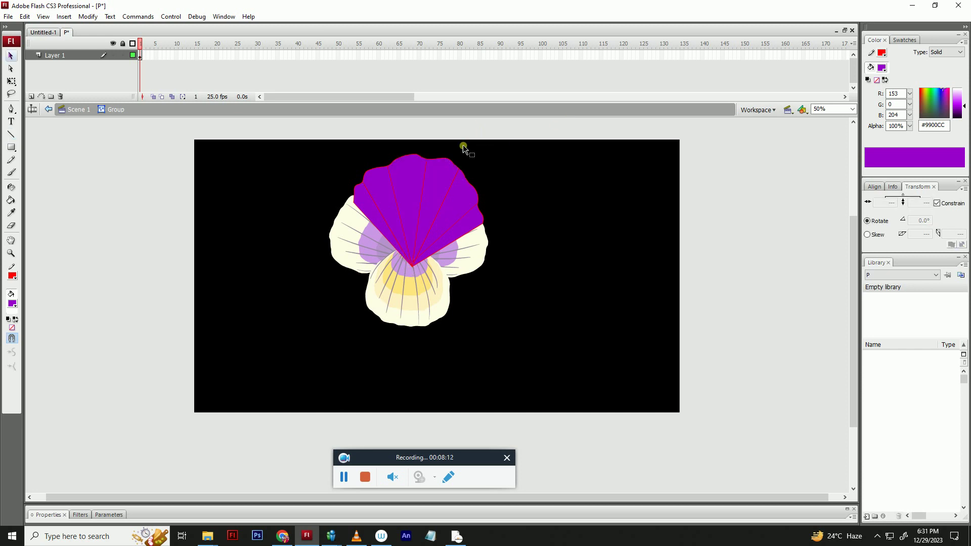
- Darken two neighbouring wedges on the back petal's right half, using #7C01B1 for the outer one
left_click_drag(427, 160, 427, 160)
left_click(433, 165)
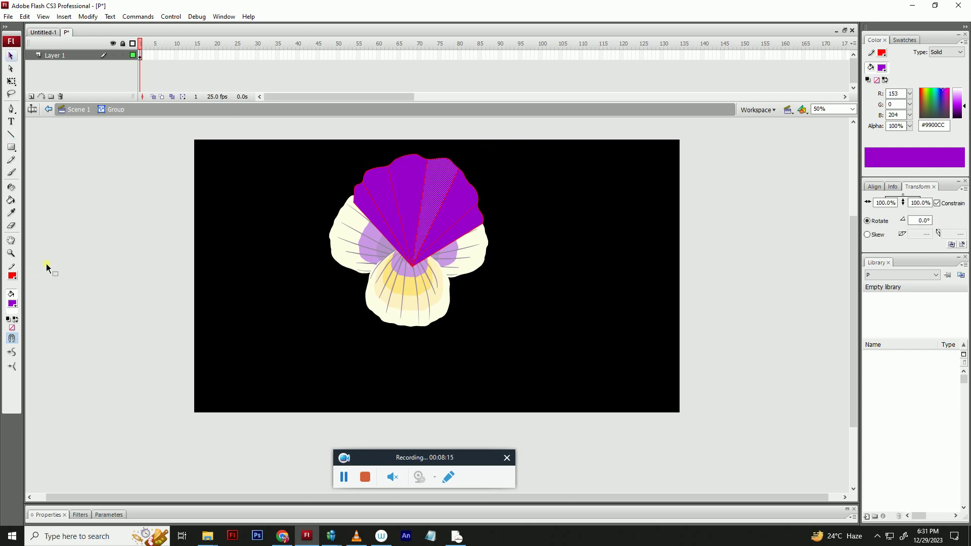
left_click_drag(964, 106, 963, 107)
left_click(479, 219)
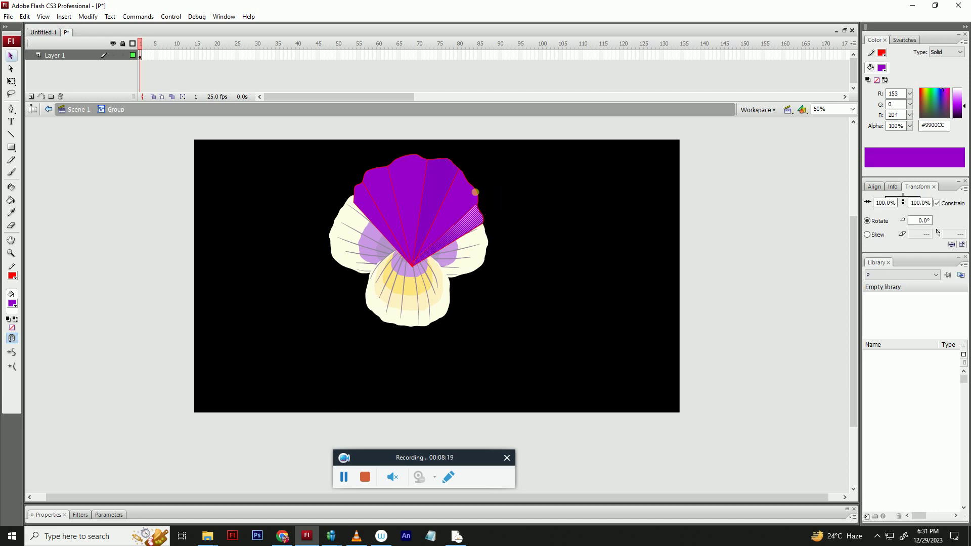
left_click(475, 191)
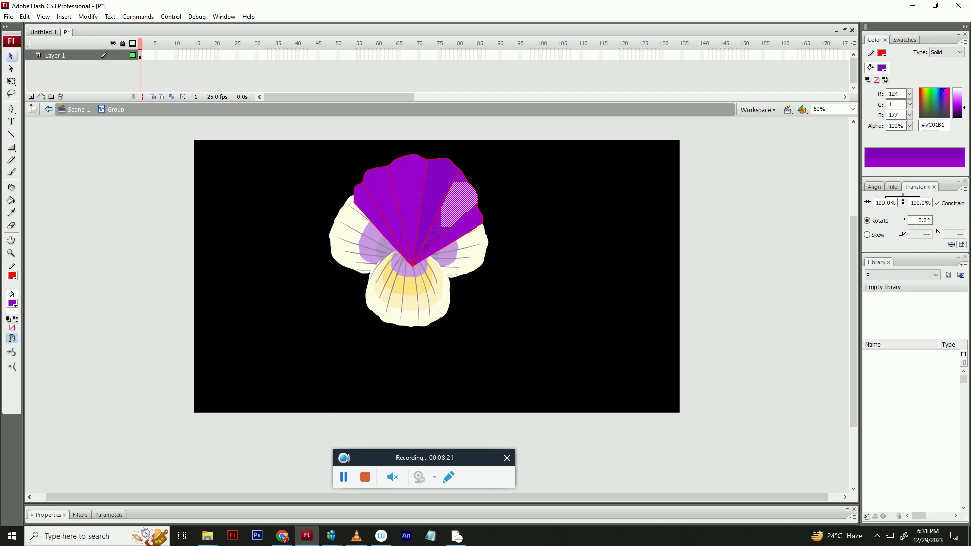
left_click(643, 203)
- Fill the left wedges of the back petal with the sampled darker purples, and delete the red dividing lines
key("i")
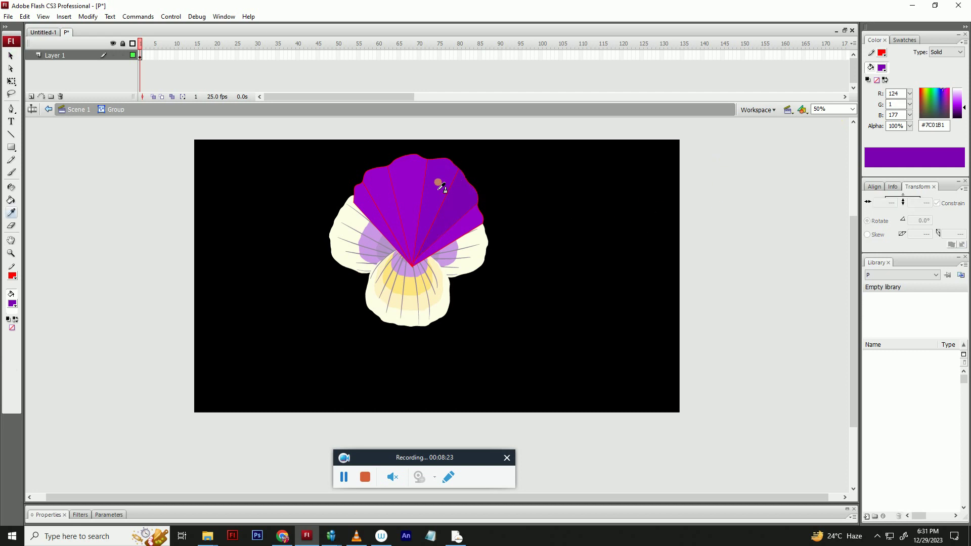
left_click(439, 184)
left_click(382, 203)
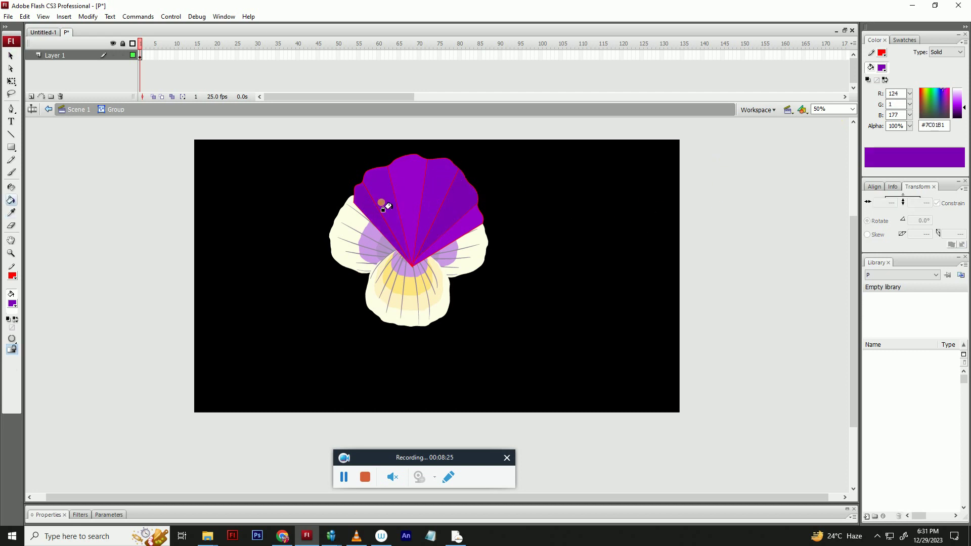
key("v")
double_click(396, 197)
key("Delete")
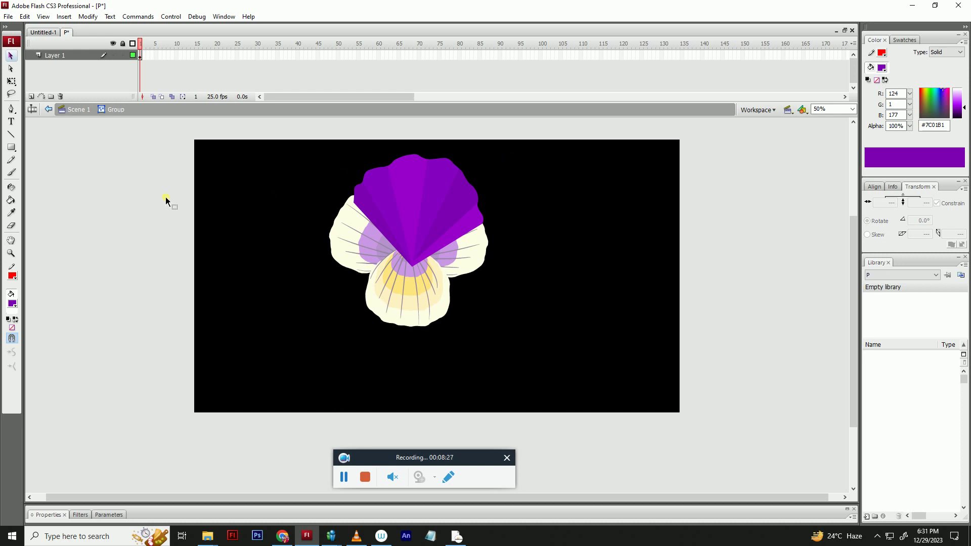
- Sample a wedge's purple as the stroke colour and darken it to #5E0286
left_click(12, 275)
left_click(372, 176)
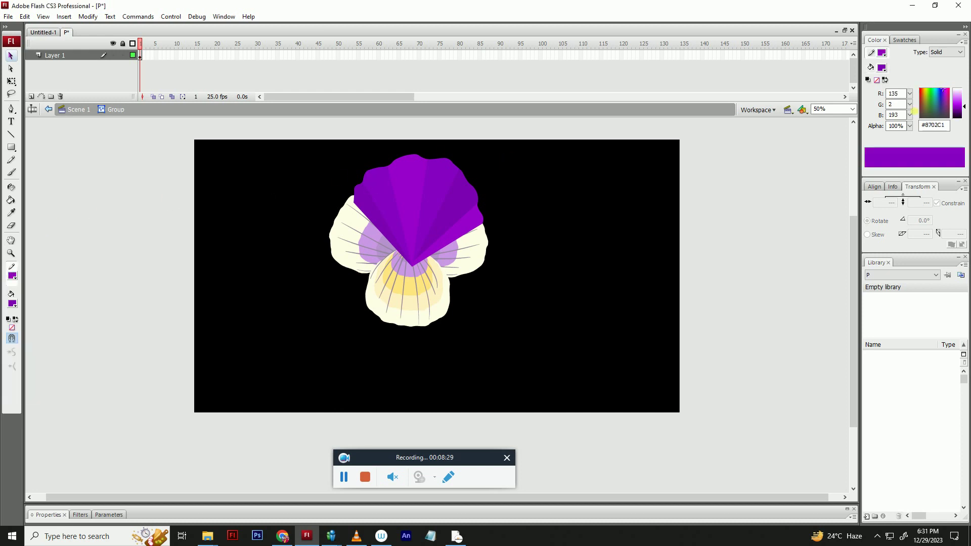
left_click(947, 97)
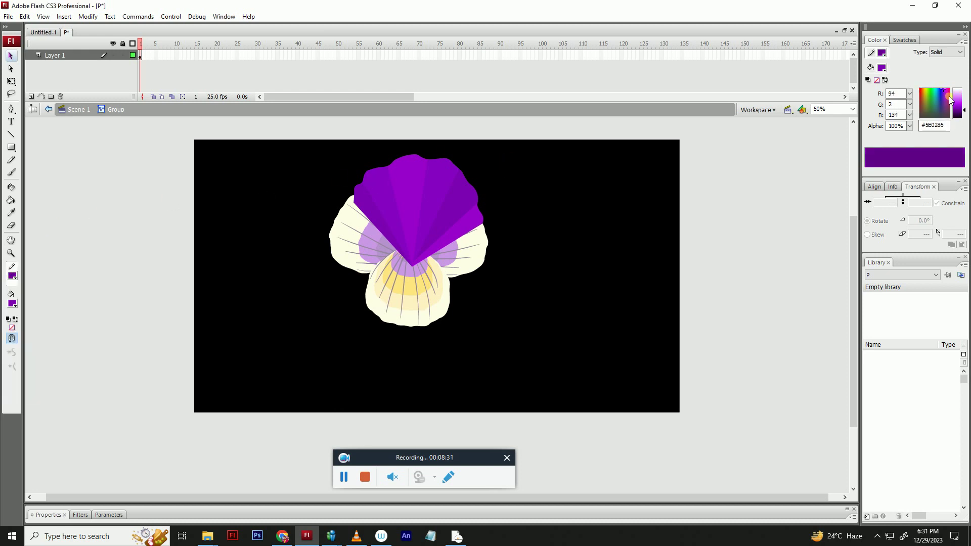
key("k")
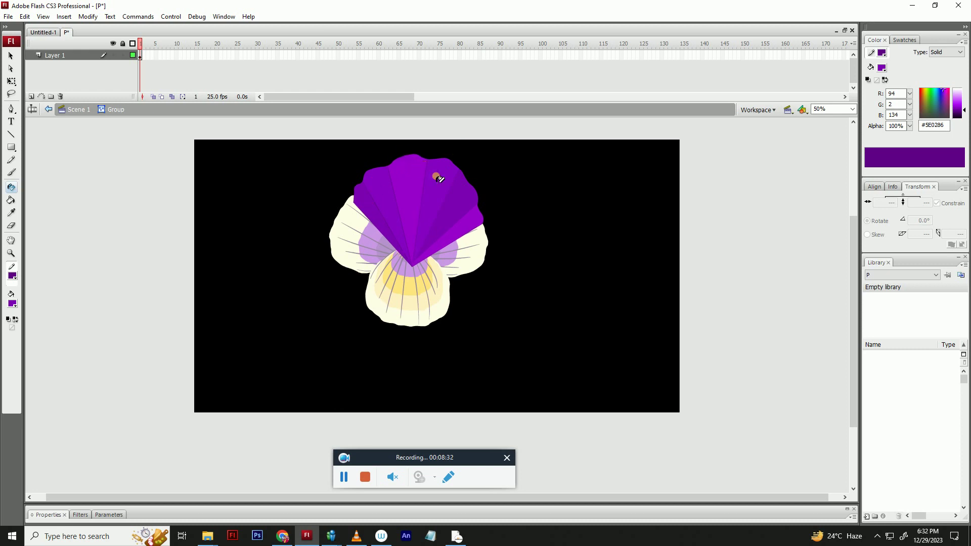
- Try the Eraser's faucet on the wedges near the back petal's lower point, and undo each erasure
key("e")
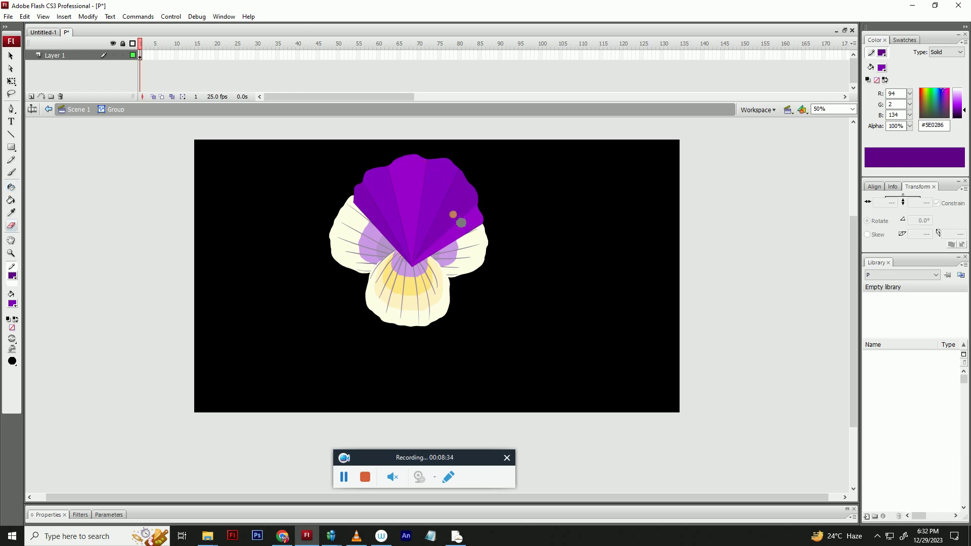
left_click(12, 349)
left_click(402, 232)
key("ctrl+z")
left_click(394, 236)
key("ctrl+z")
key("v")
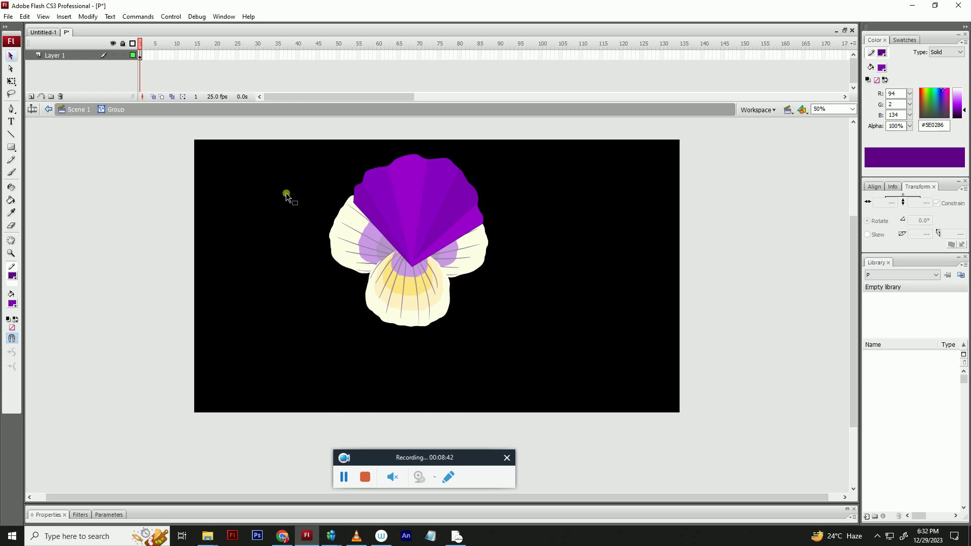
- Set the stroke colour to red #FF0000 and draw a jagged zigzag pencil line across the middle of the back petal
left_click(16, 280)
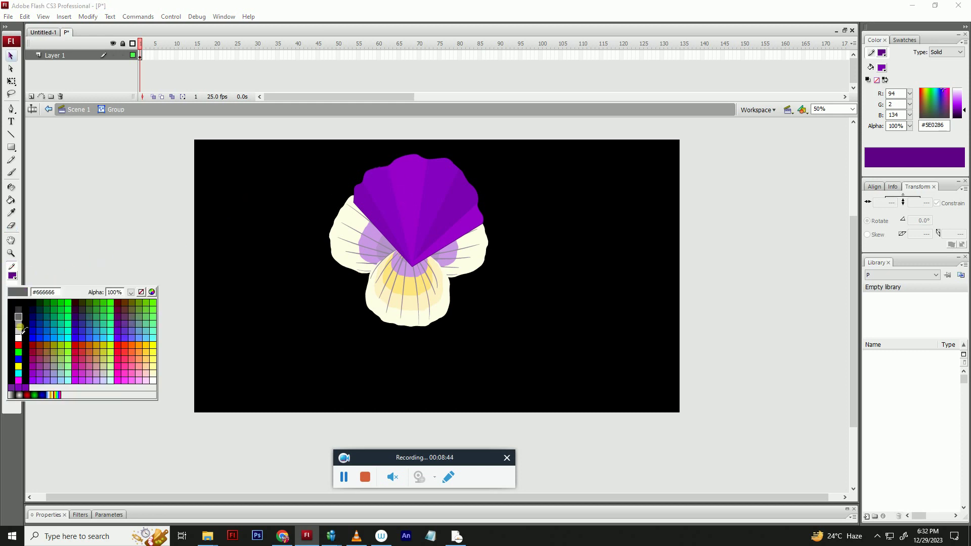
left_click(11, 349)
key("y")
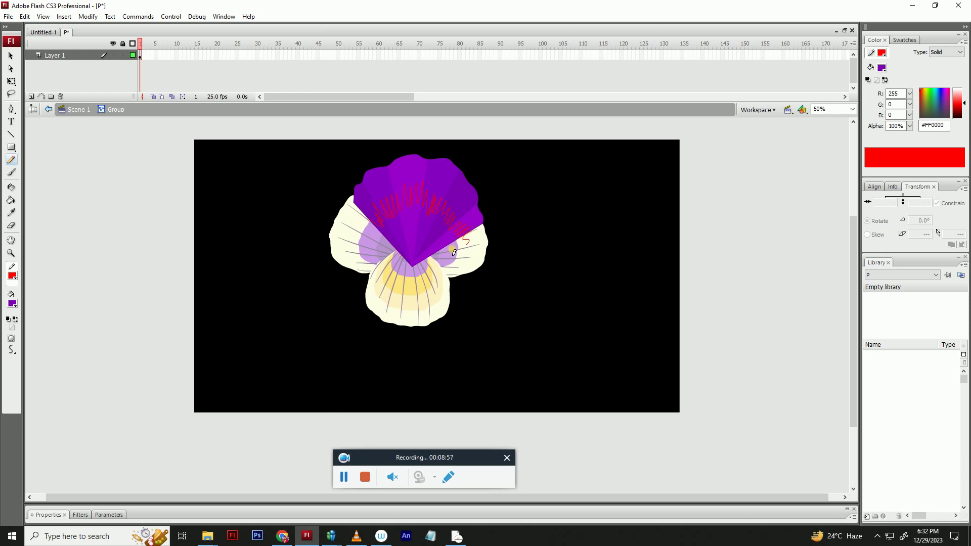
- Set the fill colour to light purple #D881FE and fill the back petal's wedges below the jagged line
key("v")
key("k")
left_click(12, 293)
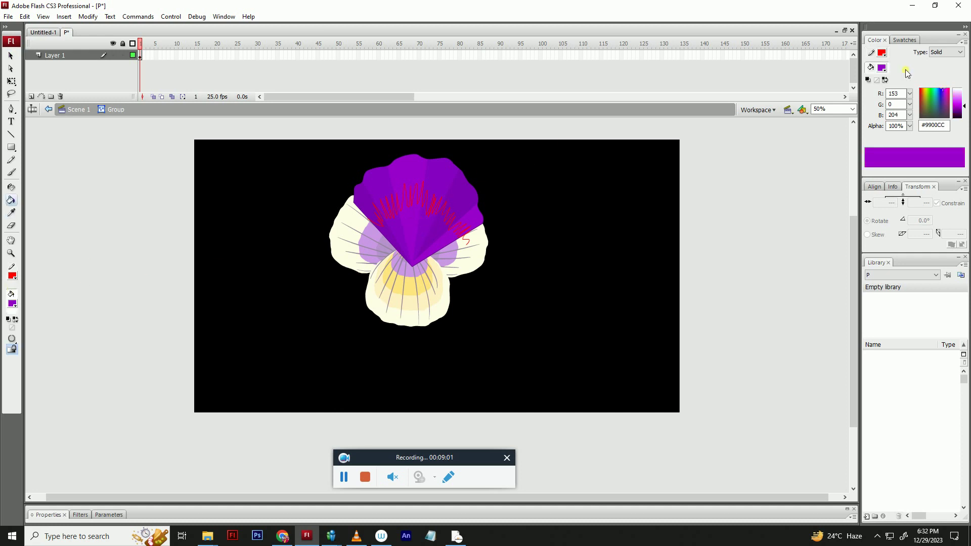
left_click_drag(964, 106, 964, 95)
left_click(425, 226)
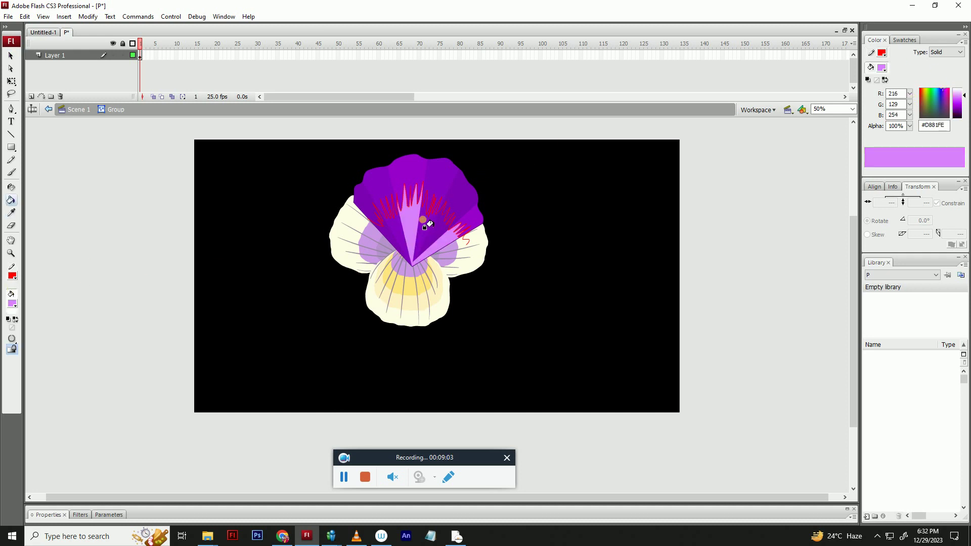
left_click(429, 224)
left_click(440, 229)
left_click(452, 236)
left_click(397, 245)
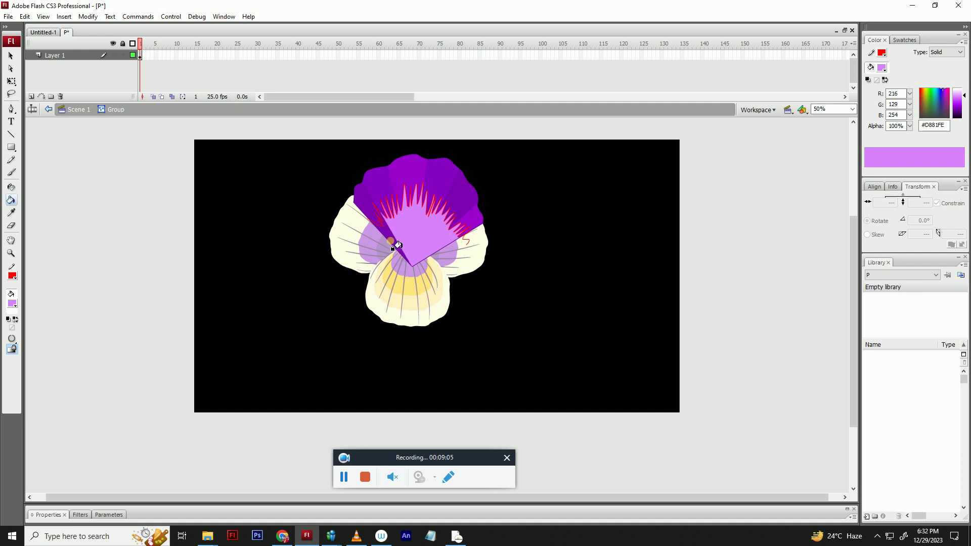
- Delete the red zigzag line from the back petal and send the petal behind the other petals
key("v")
double_click(393, 221)
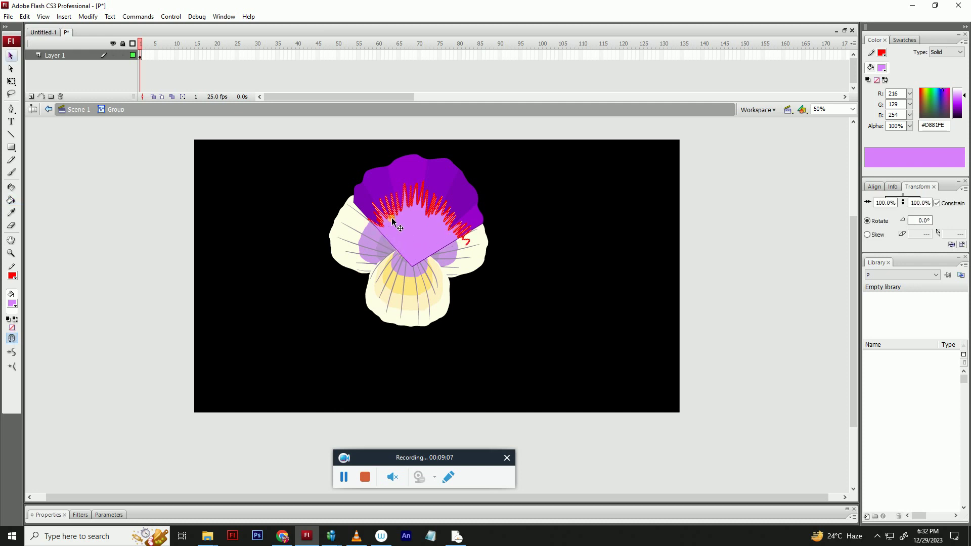
key("Delete")
double_click(516, 162)
left_click(500, 179)
left_click(445, 191)
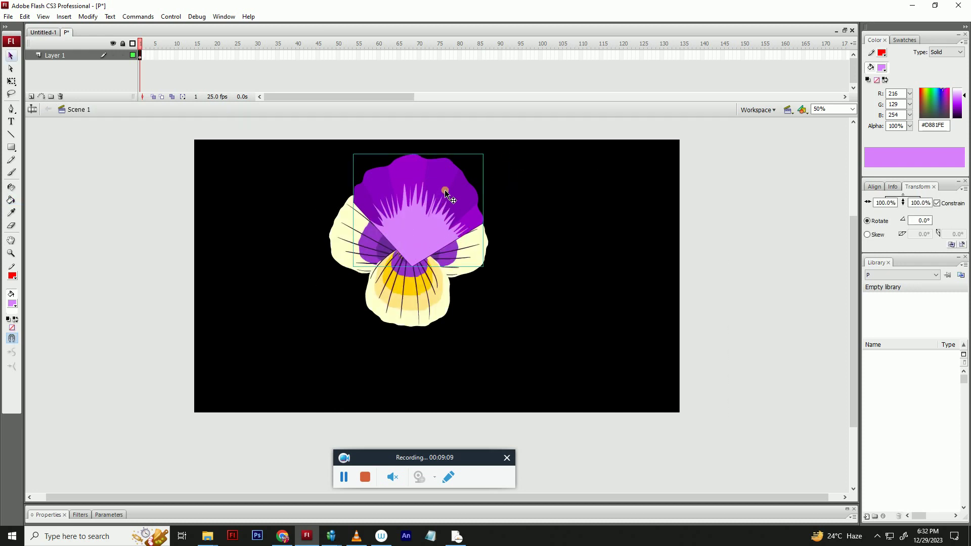
key("ctrl+Down")
key("ctrl+Down")
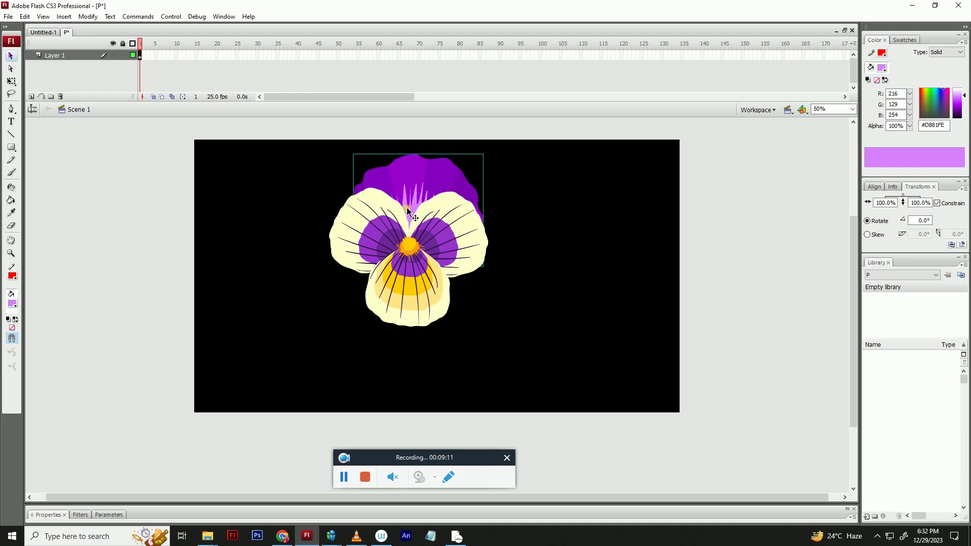
- Darken the jagged light area inside the back petal to #CE5FFE
double_click(408, 211)
left_click(407, 210)
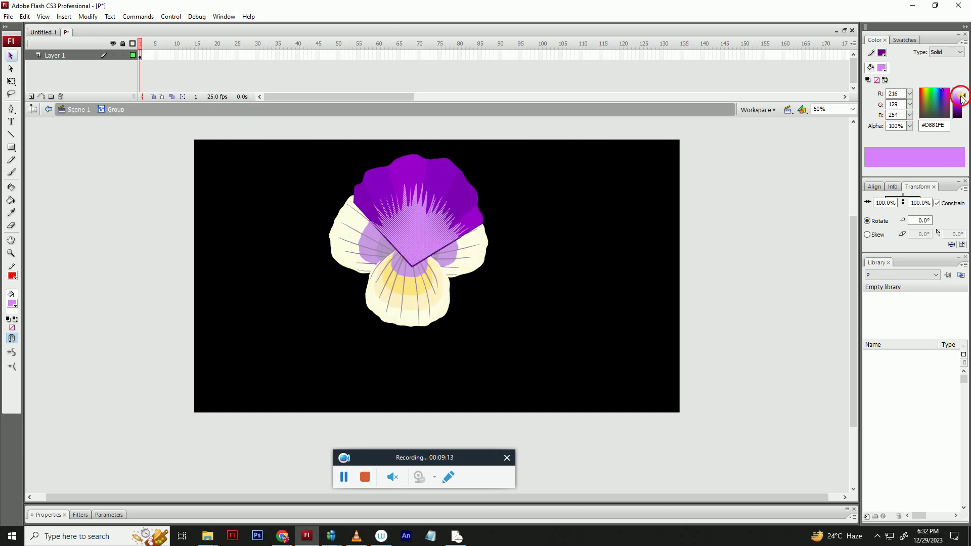
left_click_drag(961, 96, 961, 100)
double_click(629, 264)
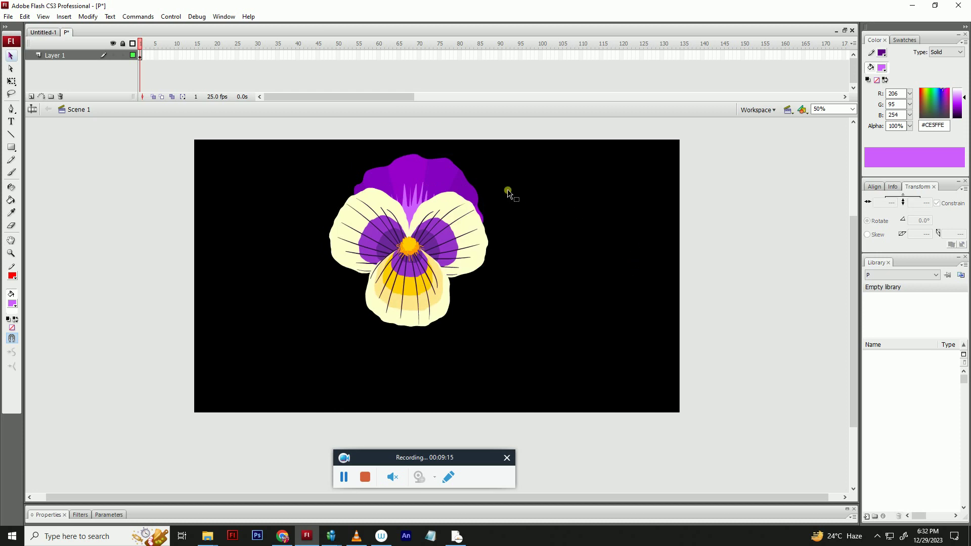
- Scale the back petal to about 90.2% and reposition it behind the two side petals
left_click(418, 190)
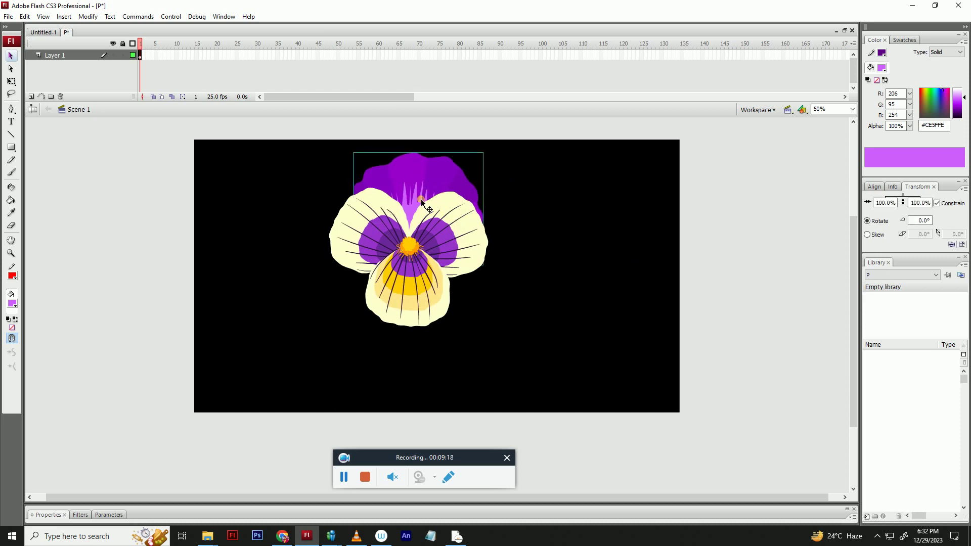
key("q")
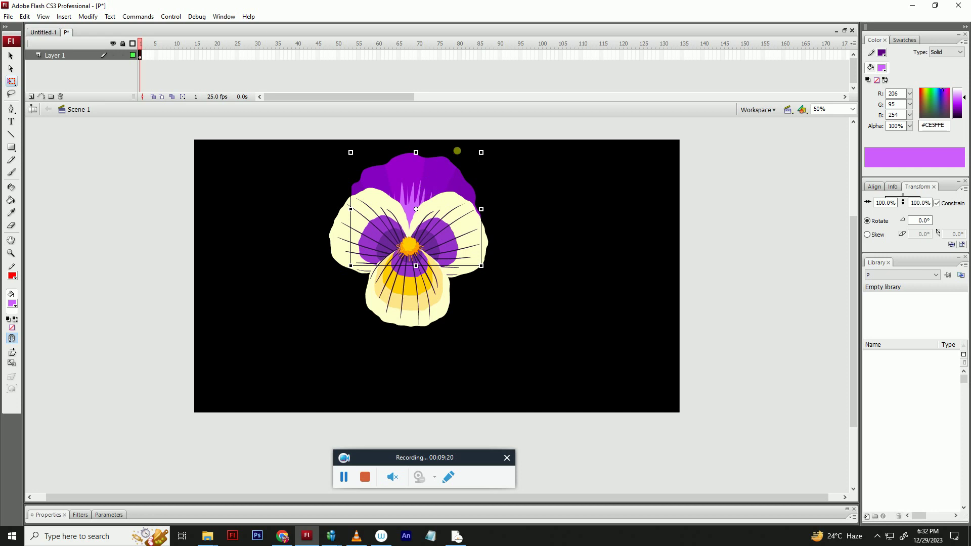
left_click(481, 152)
left_click_drag(480, 153, 475, 165)
mouse_move(437, 183)
left_mouse_down()
mouse_move(436, 169)
mouse_move(450, 178)
left_mouse_up()
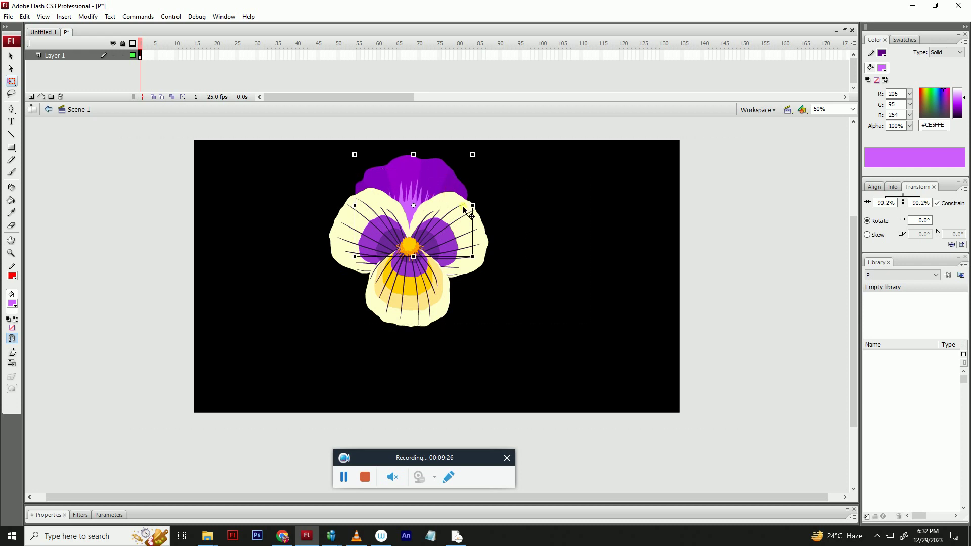
- Draw a smaller zigzag inside the back petal's light area, recolour the part below it #D881FE, and delete the zigzag
double_click(437, 189)
key("y")
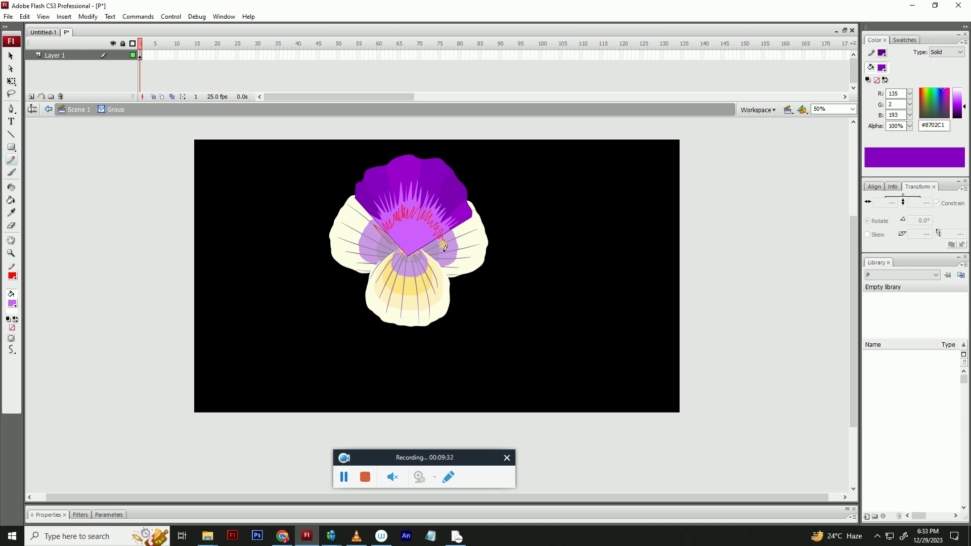
key("v")
left_click(412, 230)
left_click_drag(964, 99, 964, 95)
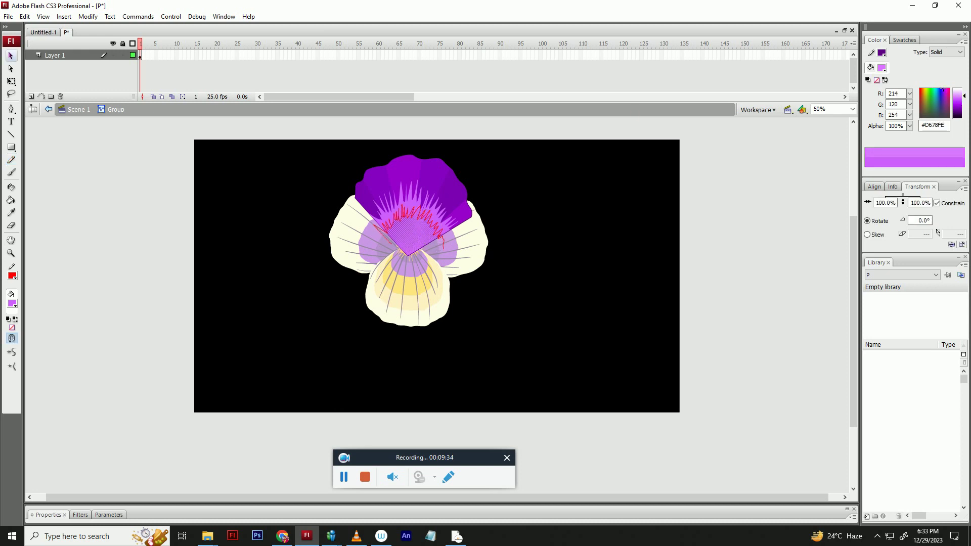
left_click(471, 203)
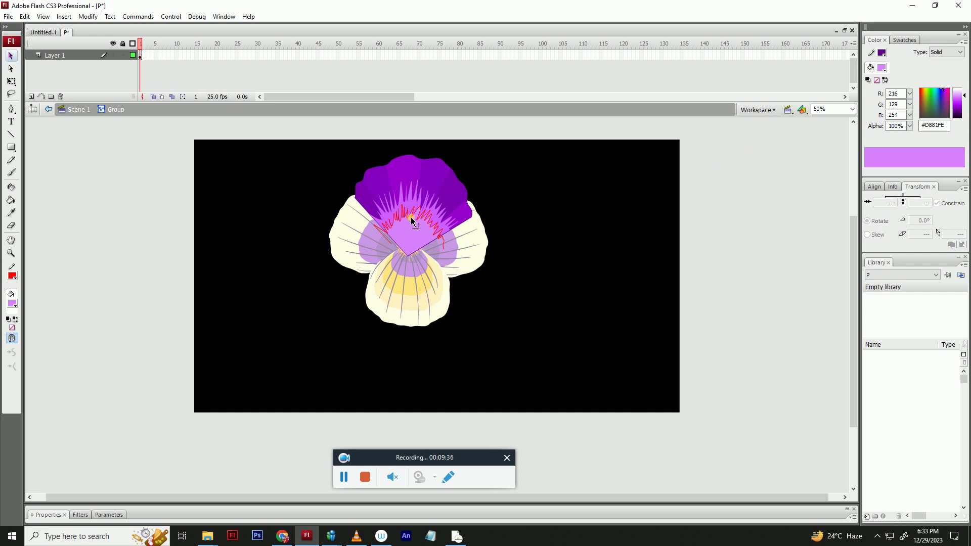
double_click(410, 218)
key("Delete")
double_click(521, 192)
- Group the entire pansy flower and scale it down to about 74.6%
left_click_drag(428, 194, 422, 227)
left_click(489, 185)
key("ctrl+a")
key("ctrl+g")
key("q")
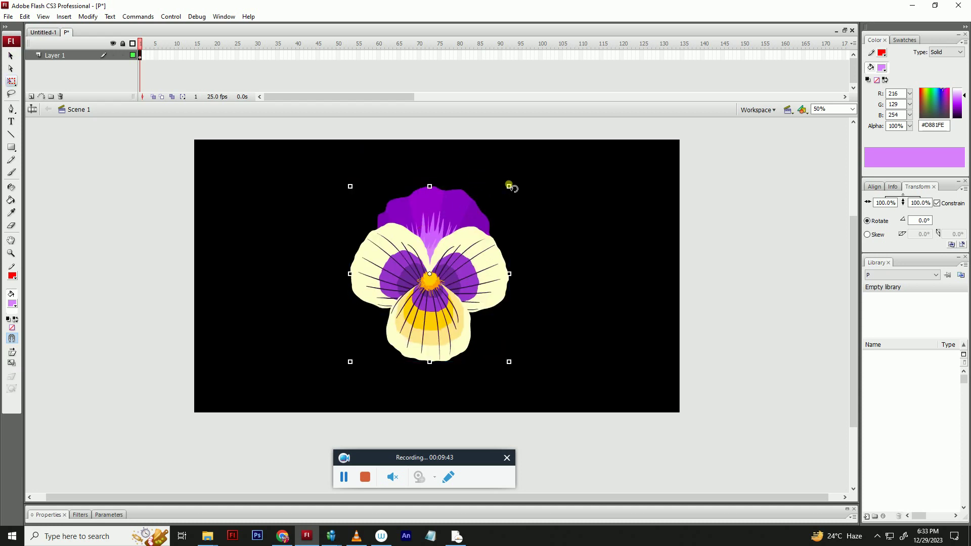
left_click_drag(509, 187, 500, 208)
- Duplicate the flower group and rotate the copy 30 degrees
left_click_drag(451, 255, 366, 198)
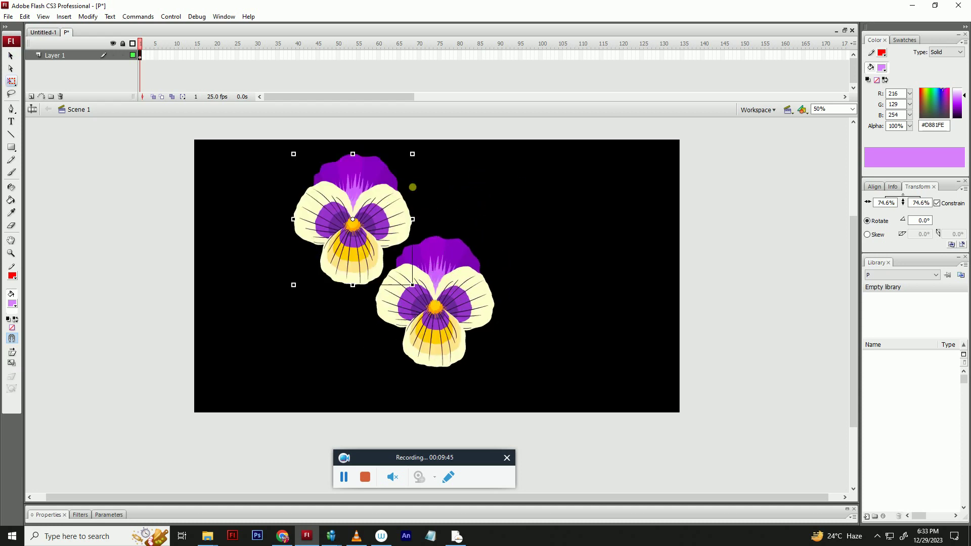
left_click_drag(417, 283, 377, 306)
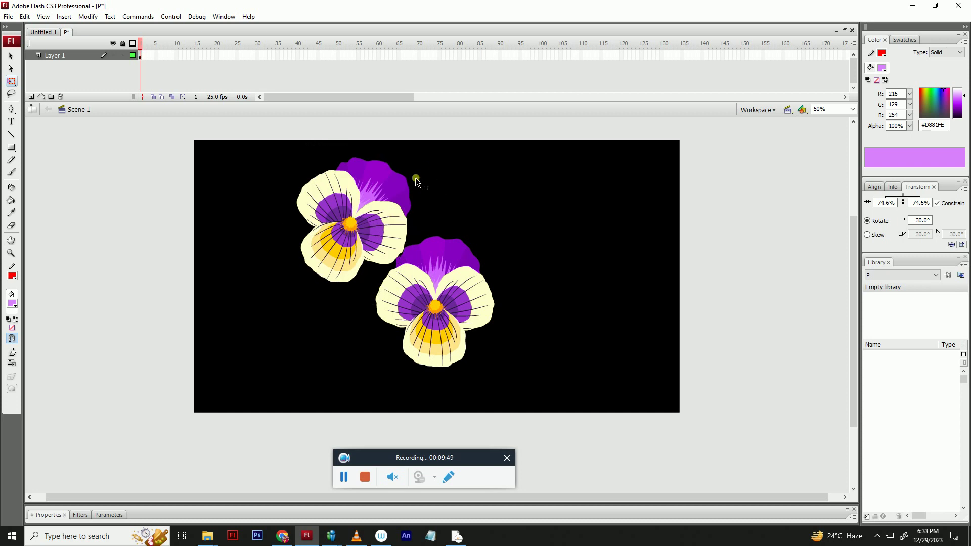
- Arrange the two flowers side by side, with the upright one to the left of the rotated copy
left_click_drag(400, 199, 566, 197)
left_click_drag(435, 310, 423, 316)
left_click_drag(512, 212, 447, 216)
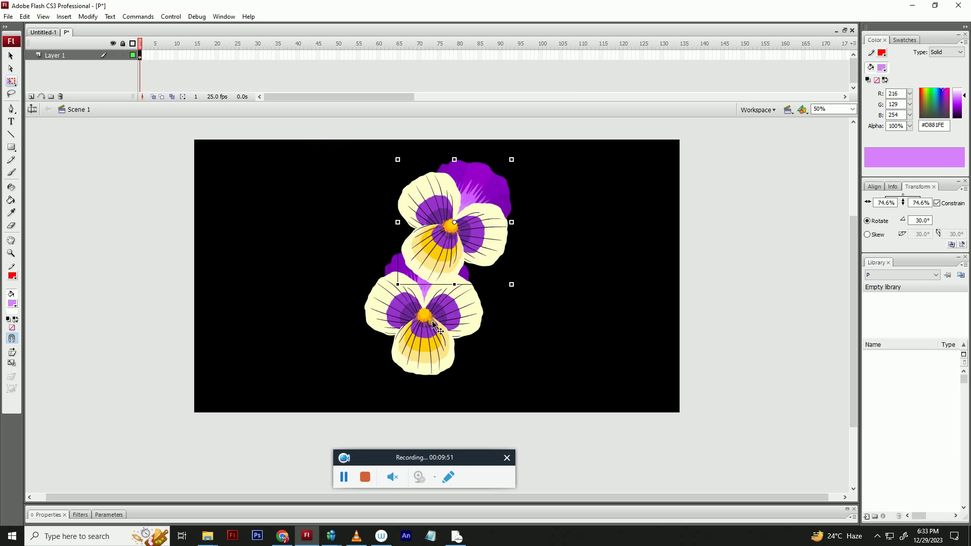
left_click_drag(430, 319, 384, 325)
left_click_drag(472, 219, 506, 255)
mouse_move(388, 317)
left_mouse_down()
mouse_move(399, 325)
mouse_move(388, 322)
left_mouse_up()
left_click_drag(388, 322, 368, 274)
left_click_drag(506, 229, 486, 289)
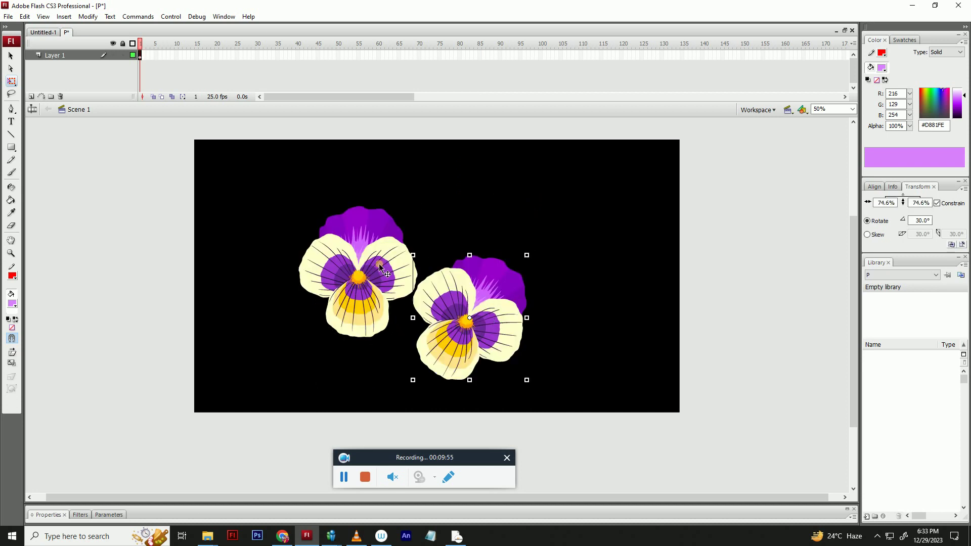
left_click_drag(377, 262, 374, 263)
left_click_drag(482, 282, 496, 239)
left_click_drag(363, 286, 365, 292)
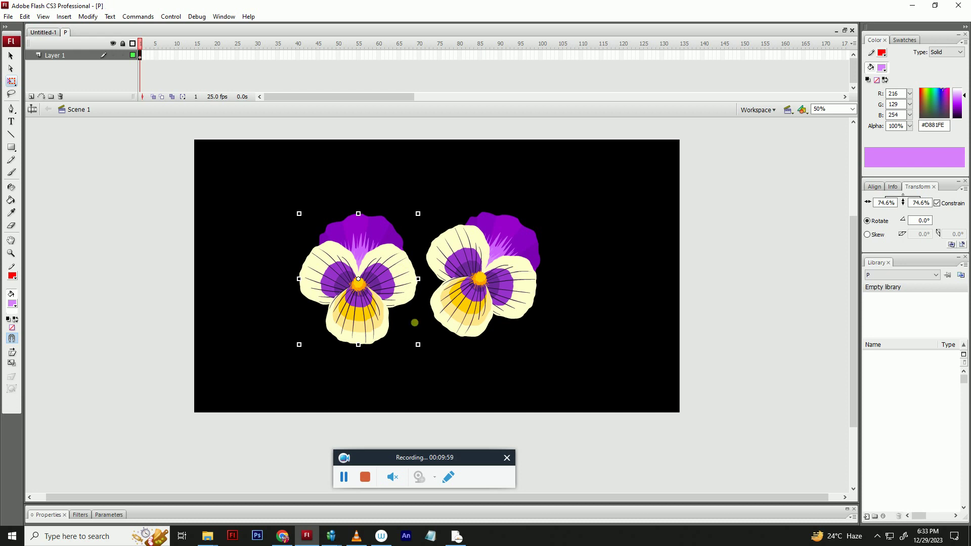
left_click_drag(372, 310, 342, 315)
left_click(307, 383)
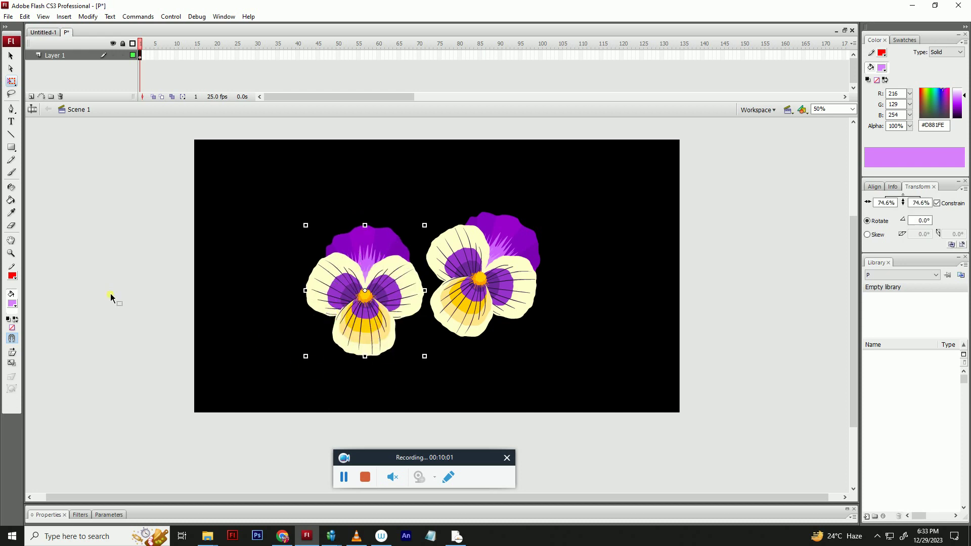
- Draw a closed serrated leaf outline in red beside the upright flower and smooth its upper edge into a curve
key("y")
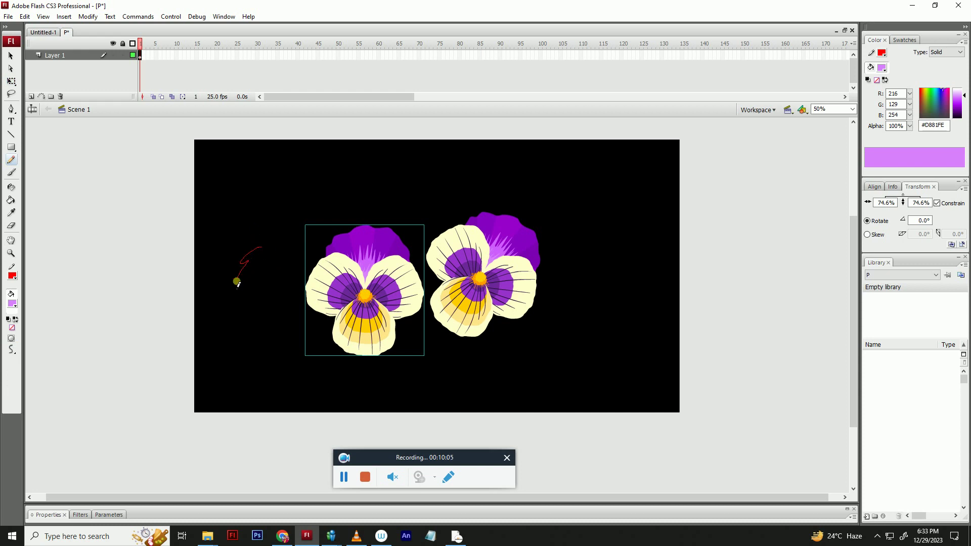
mouse_move(243, 307)
left_mouse_down()
mouse_move(250, 335)
mouse_move(269, 348)
left_mouse_up()
key("v")
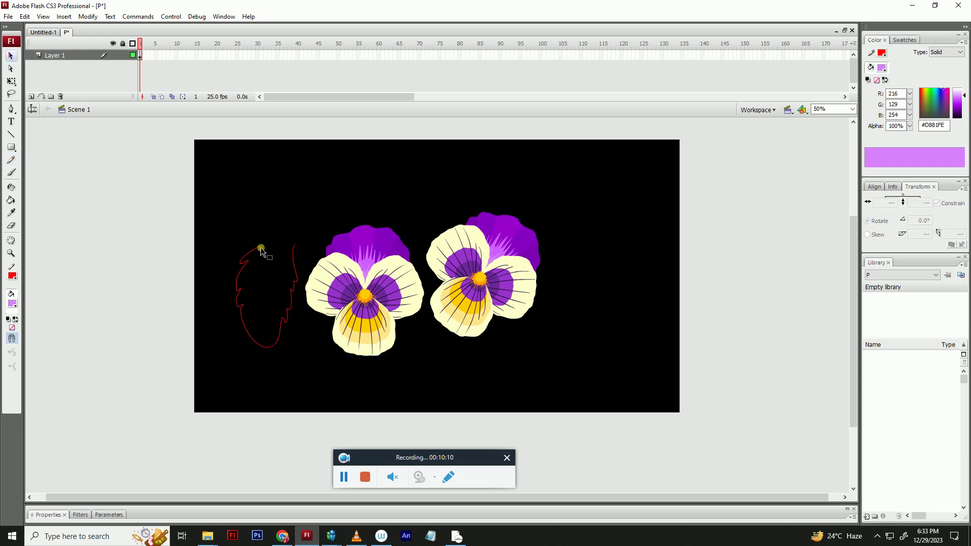
mouse_move(285, 243)
left_mouse_down()
mouse_move(275, 242)
mouse_move(298, 257)
mouse_move(290, 239)
left_mouse_up()
left_click(271, 246)
left_click(271, 248)
key("e")
key("v")
left_click_drag(297, 269, 298, 284)
- Fill the leaf outline with green #669933 and move the leaf slightly upward
left_click(12, 304)
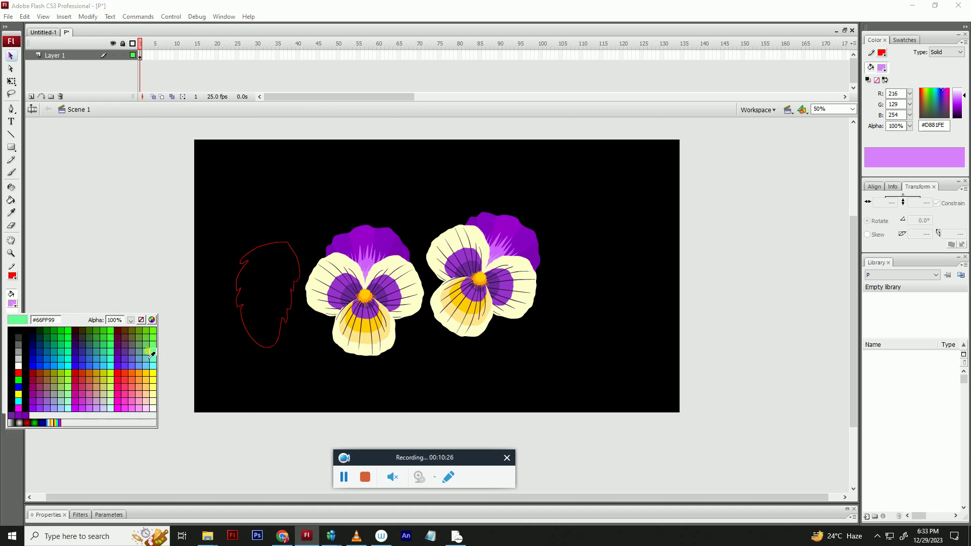
left_click(143, 340)
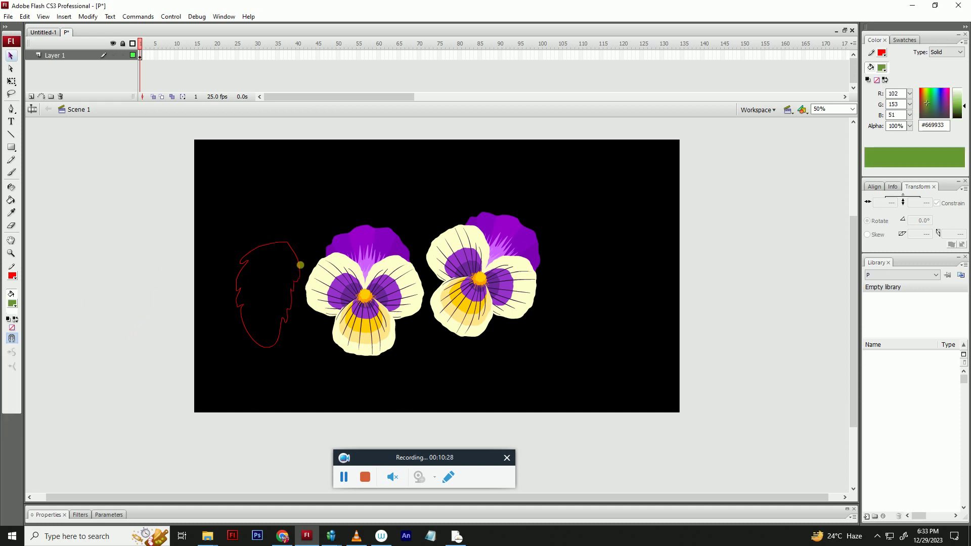
key("k")
left_click(298, 270)
double_click(298, 272)
double_click(289, 275)
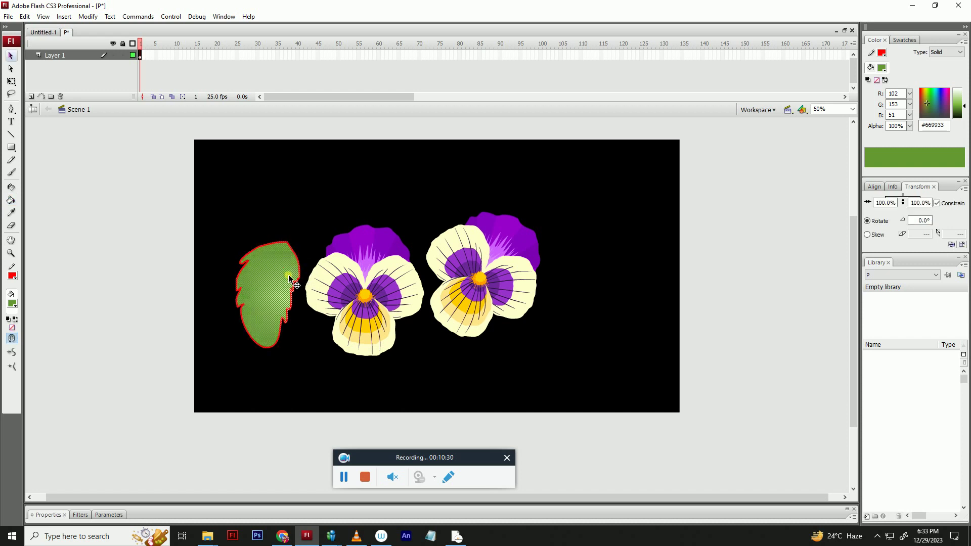
left_click_drag(283, 294, 283, 260)
- Change the leaf's outline colour to white #FFFFFF and select the whole outline
left_click(13, 277)
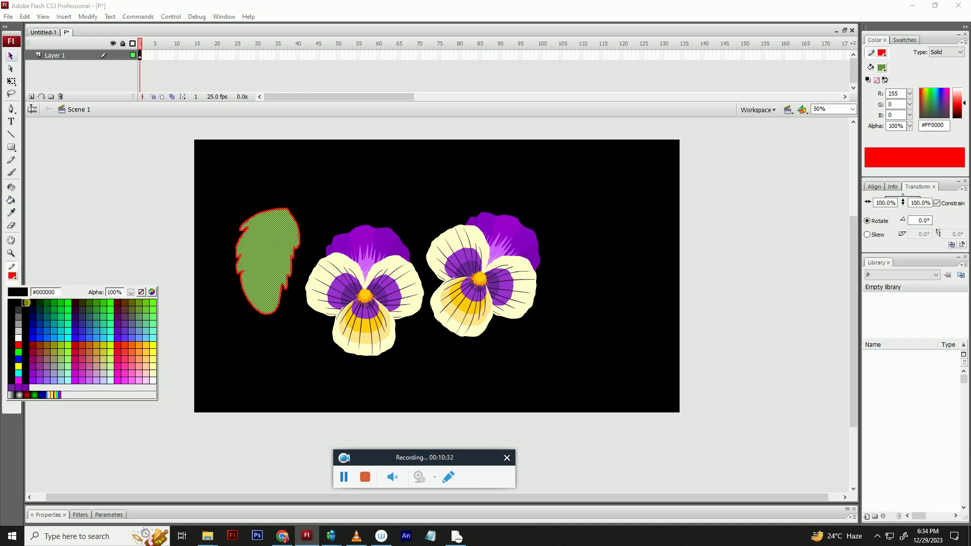
left_click(255, 243)
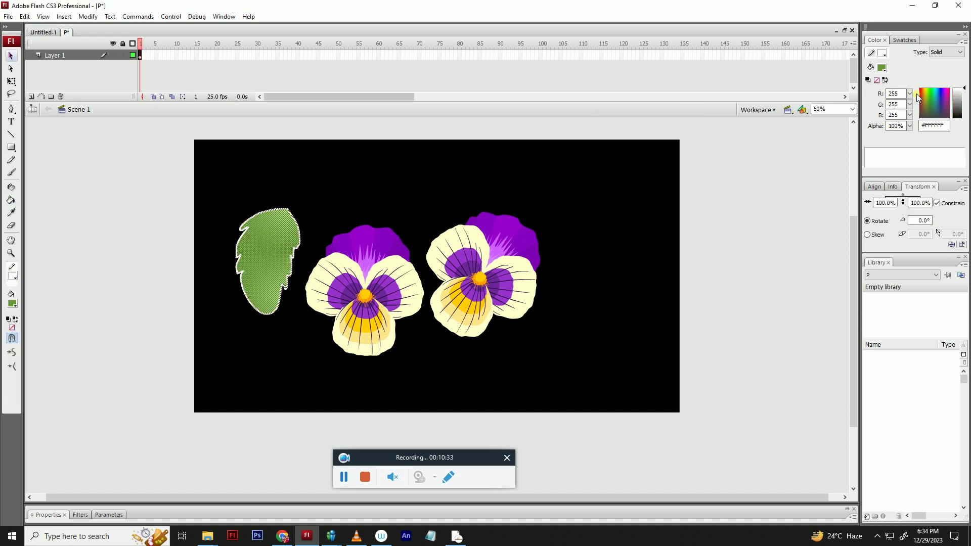
left_click(13, 277)
left_click(299, 225)
left_click(130, 271)
double_click(238, 269)
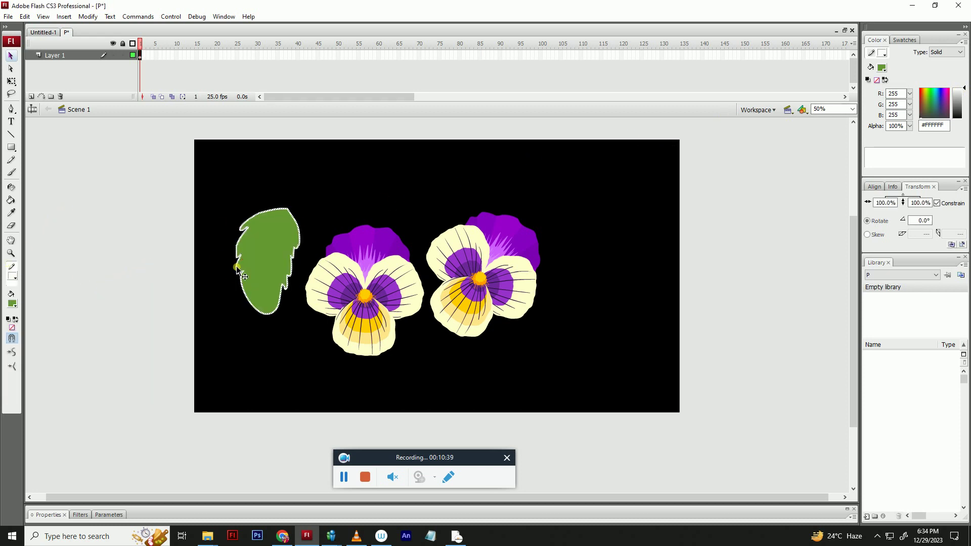
- Match the leaf's outline to its green fill #669933 and darken the stroke colour to #517928
left_click(13, 277)
left_click(269, 237)
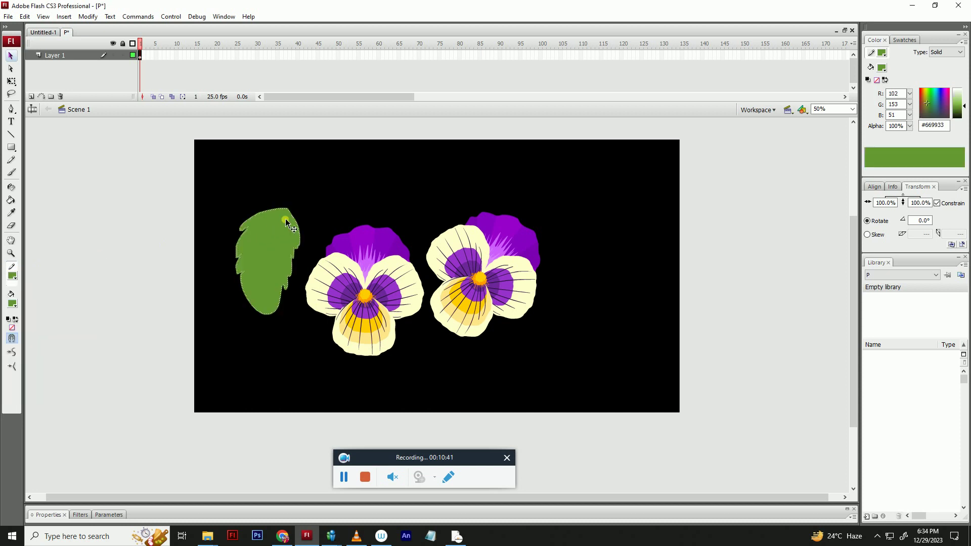
left_click_drag(963, 105, 964, 109)
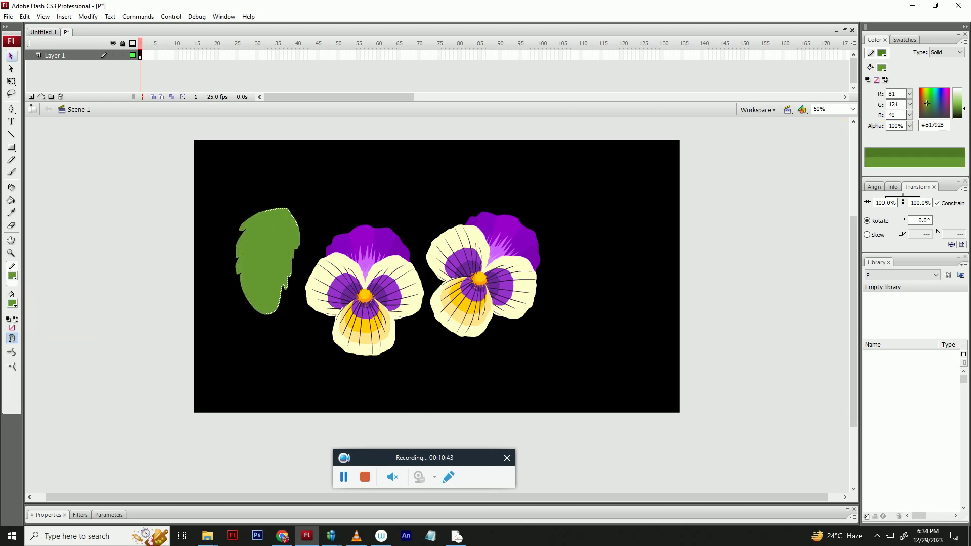
- Draw a dark green centre vein along the leaf and bend it into a curve reaching the leaf's tip
key("n")
key("v")
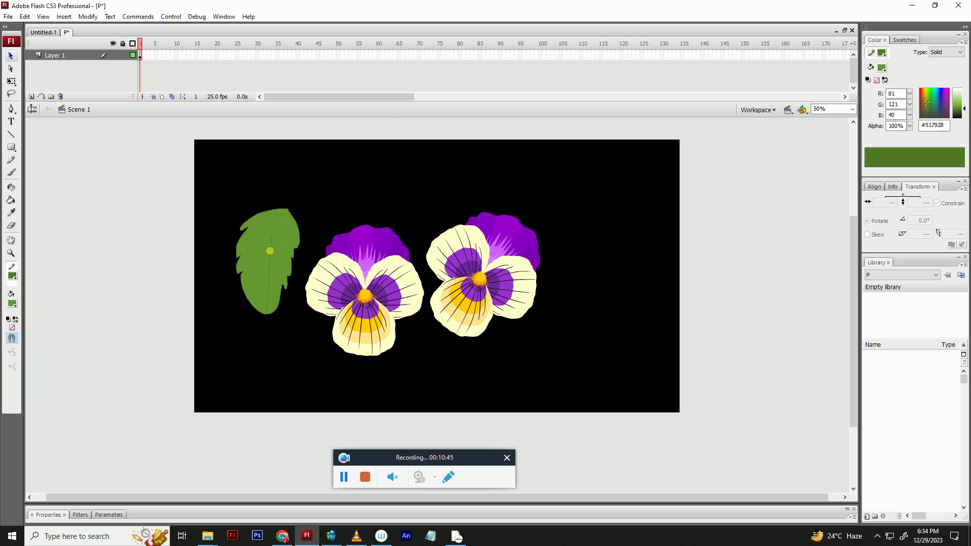
left_click_drag(264, 251, 284, 217)
- Darken the leaf's right half to #629331
left_click(286, 217)
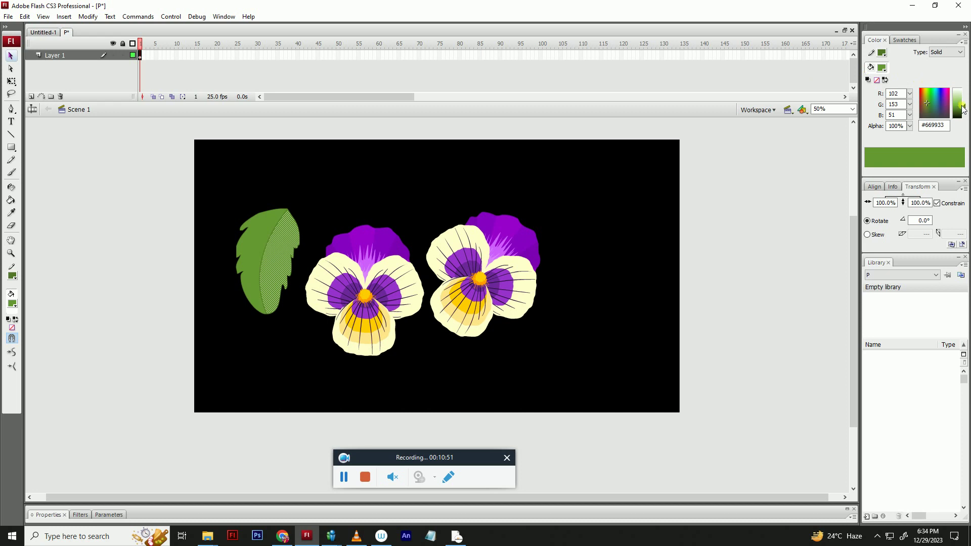
left_click_drag(962, 110, 963, 112)
left_click(515, 173)
- Draw a green side vein from the centre vein across the leaf's right half and curve it
key("n")
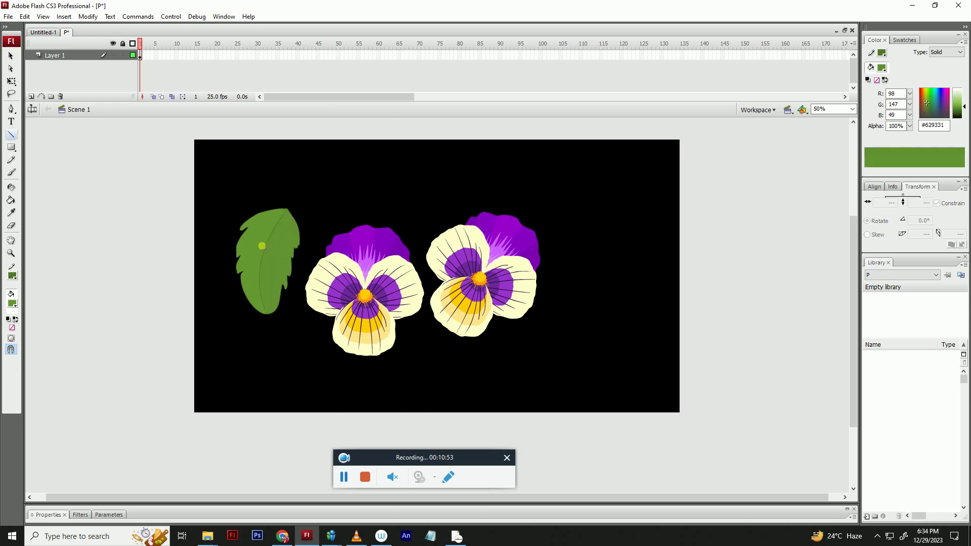
left_click_drag(283, 277, 284, 281)
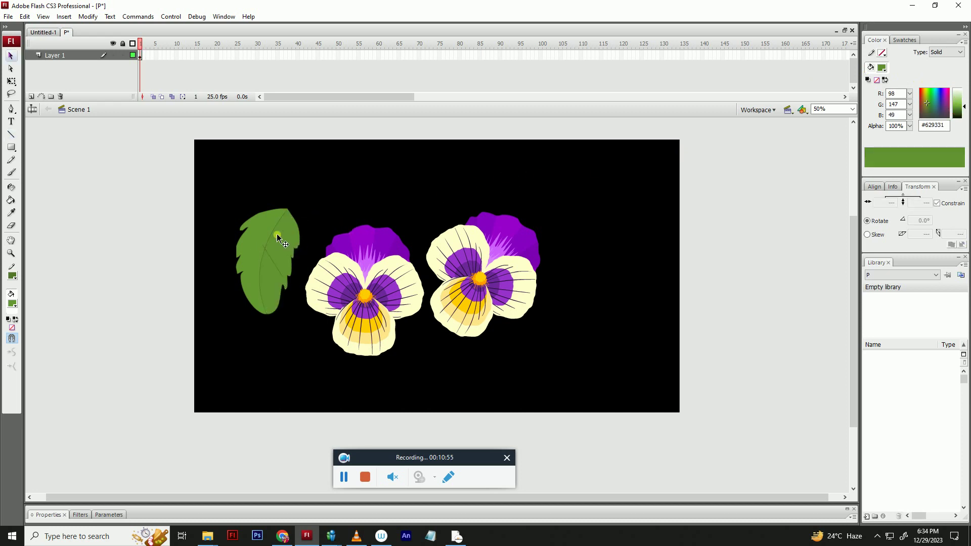
key("e")
key("v")
left_click(271, 252)
left_click(299, 231)
- Add more curved side veins branching from the centre vein on both halves of the leaf
key("n")
key("v")
key("n")
key("v")
key("n")
key("v")
key("n")
key("v")
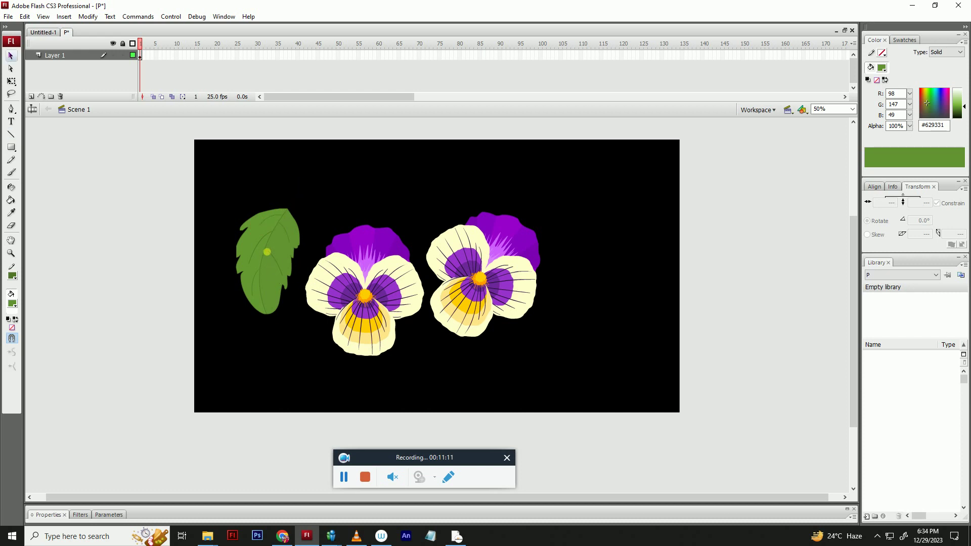
- Select the leaf's connected vein and outline strokes and darken the stroke colour to #446622
left_click(266, 250)
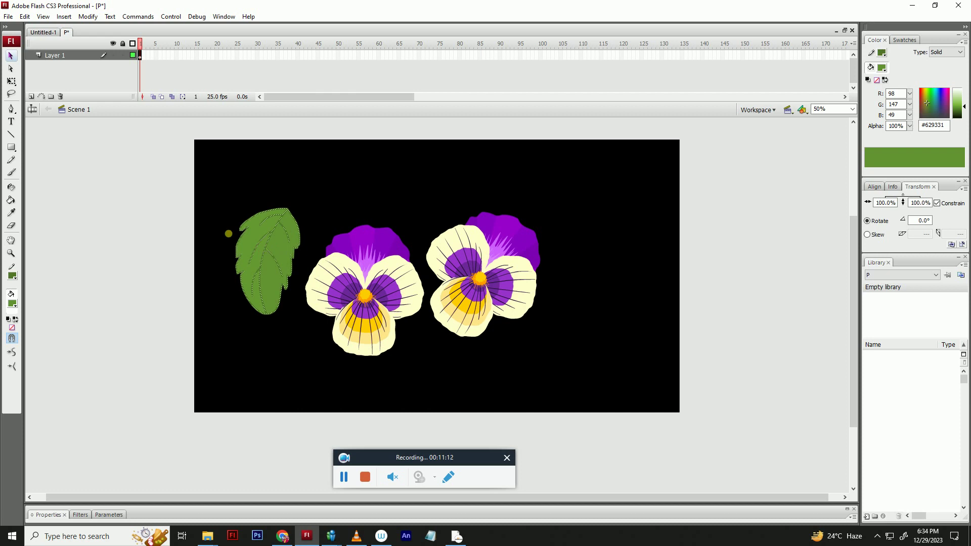
left_click(11, 266)
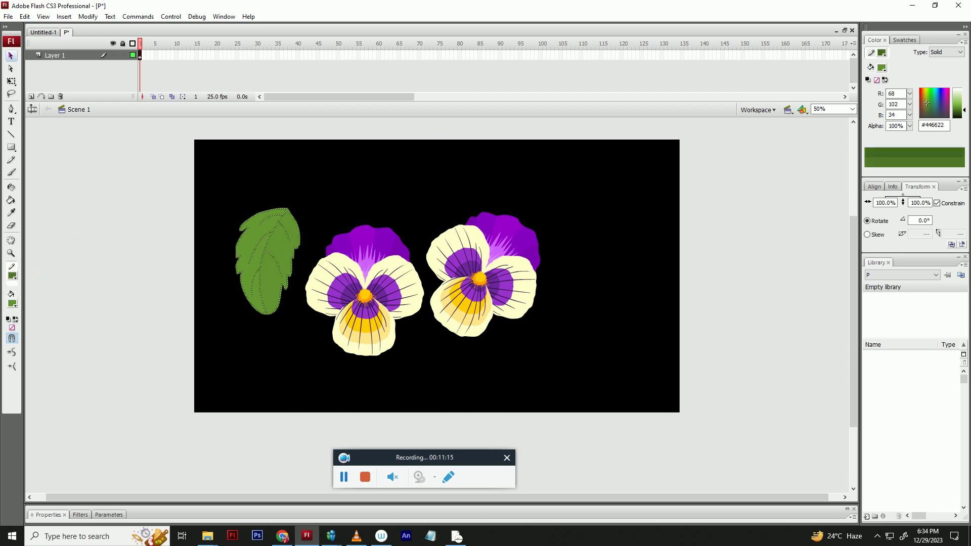
left_click(628, 146)
- Darken the fill of the leaf's right half to #5E8C2F
left_click(278, 250)
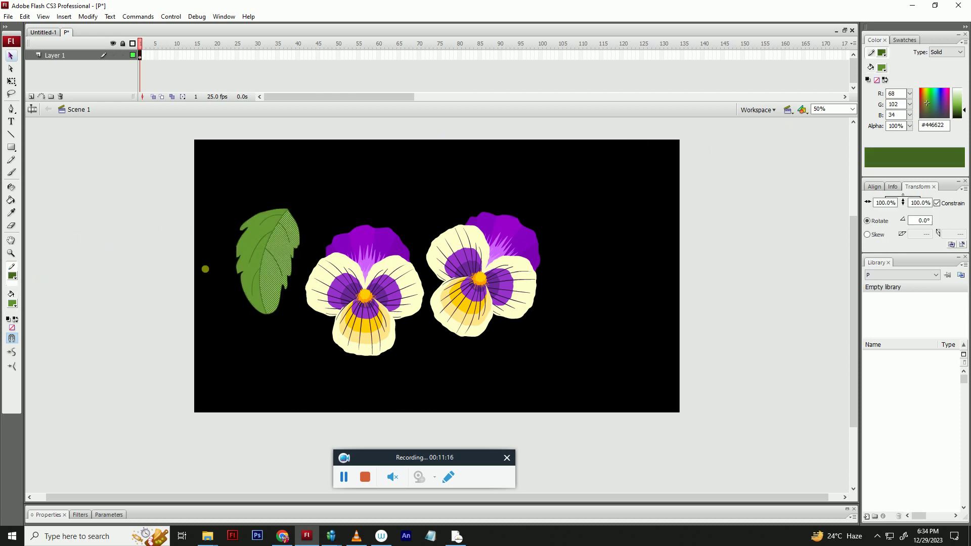
left_click(14, 292)
left_click_drag(962, 107, 962, 107)
left_click(702, 176)
key("n")
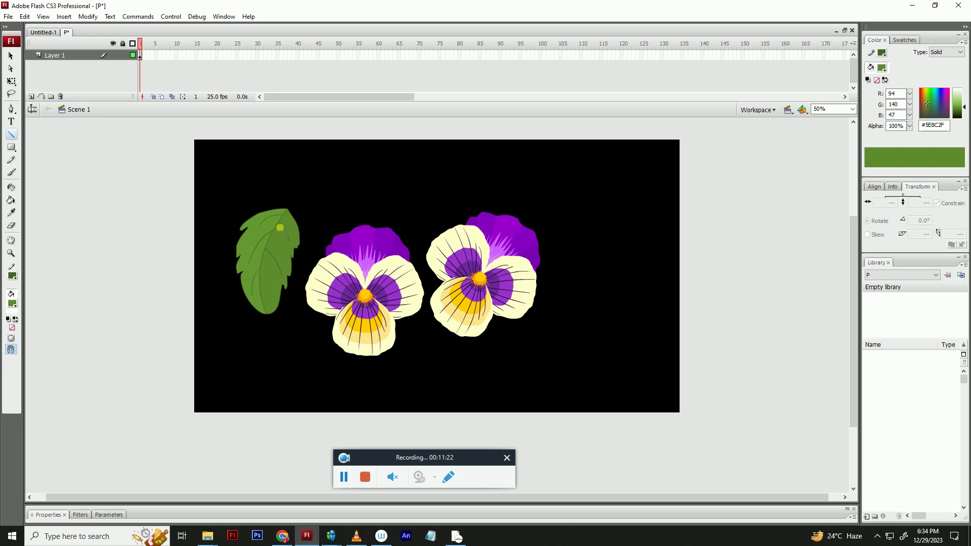
key("v")
left_click_drag(213, 189, 304, 321)
left_click(228, 193)
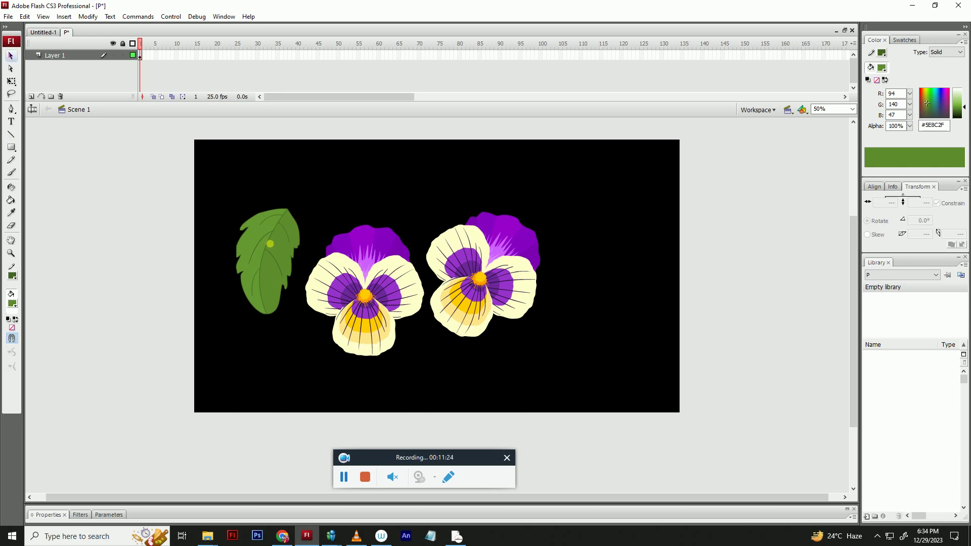
- Draw a curved line alongside the right half's middle vein and darken the enclosed strip to #517928
key("n")
left_click_drag(263, 253, 283, 279)
key("v")
left_click(271, 259)
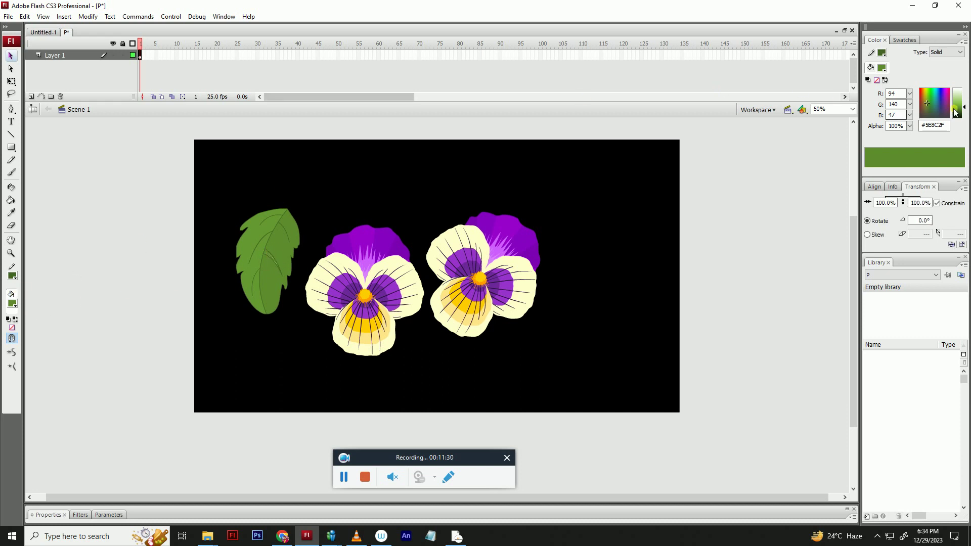
left_click_drag(963, 107, 964, 109)
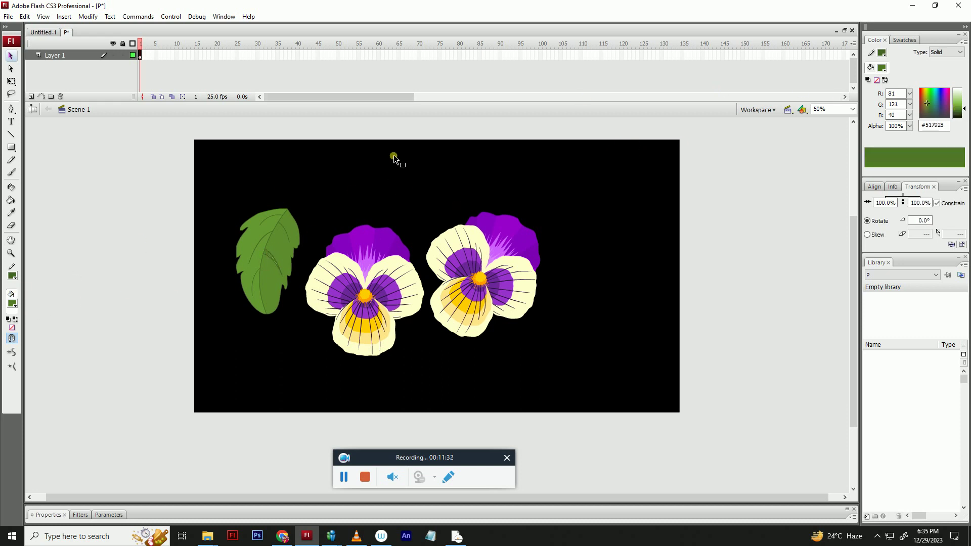
- Try to remove the helper line bordering the shaded strip on the leaf's right half
left_click(266, 256)
left_click(337, 198)
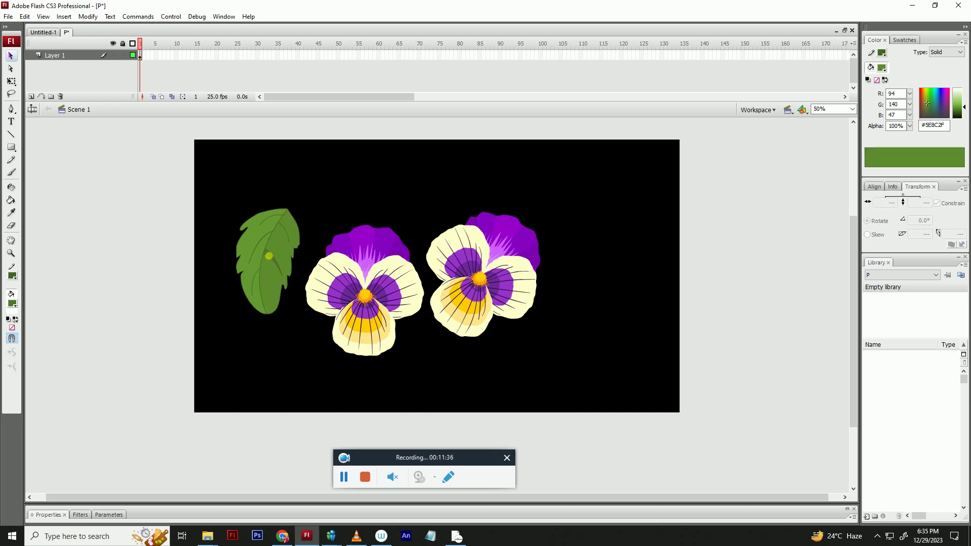
left_click(272, 257)
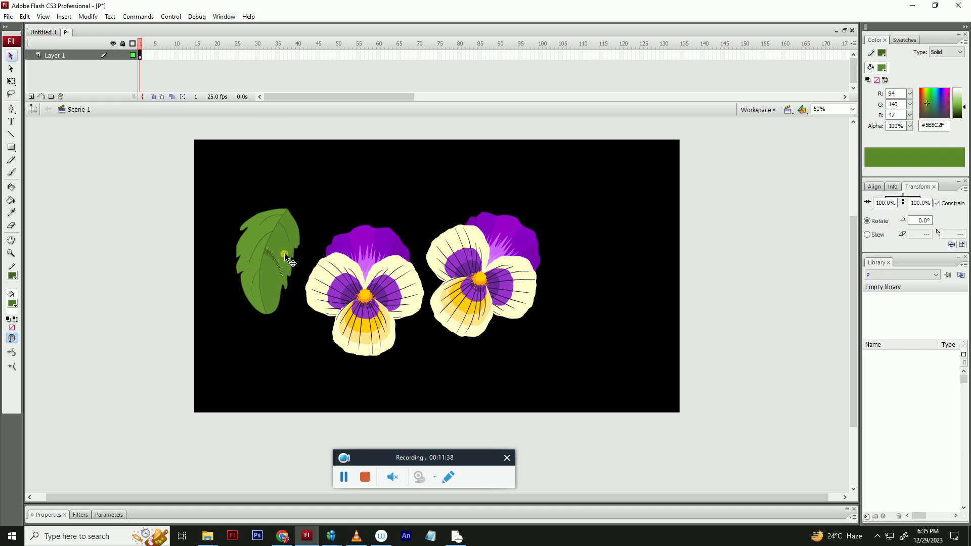
left_click(307, 232)
key("n")
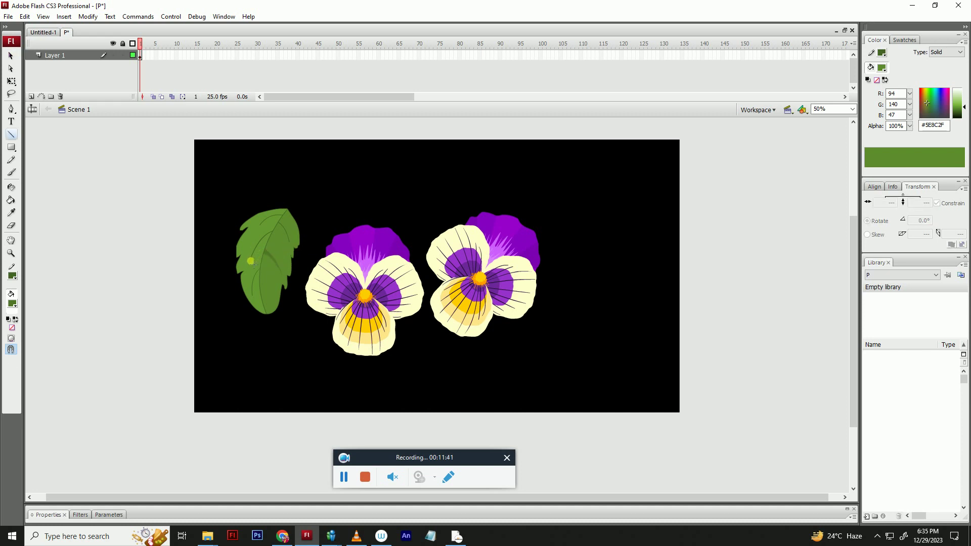
- Undo the last shading edits and refill the strip beside the right half's middle vein in dark green
key("ctrl+z")
key("ctrl+z")
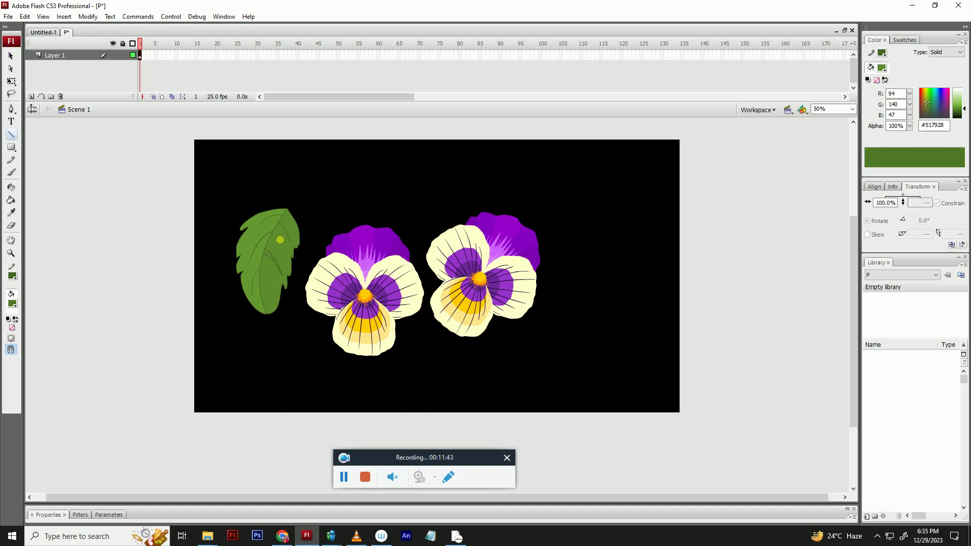
key("ctrl+z")
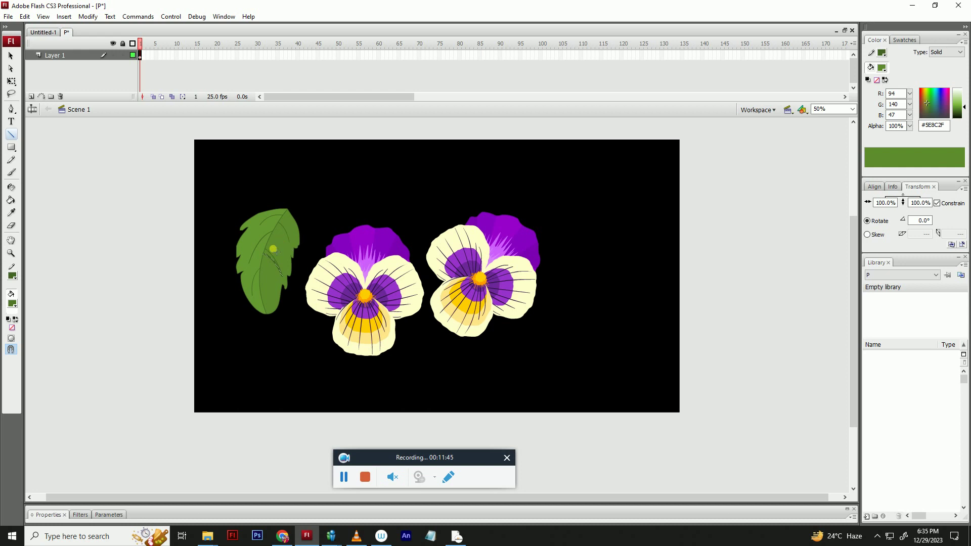
key("k")
key("v")
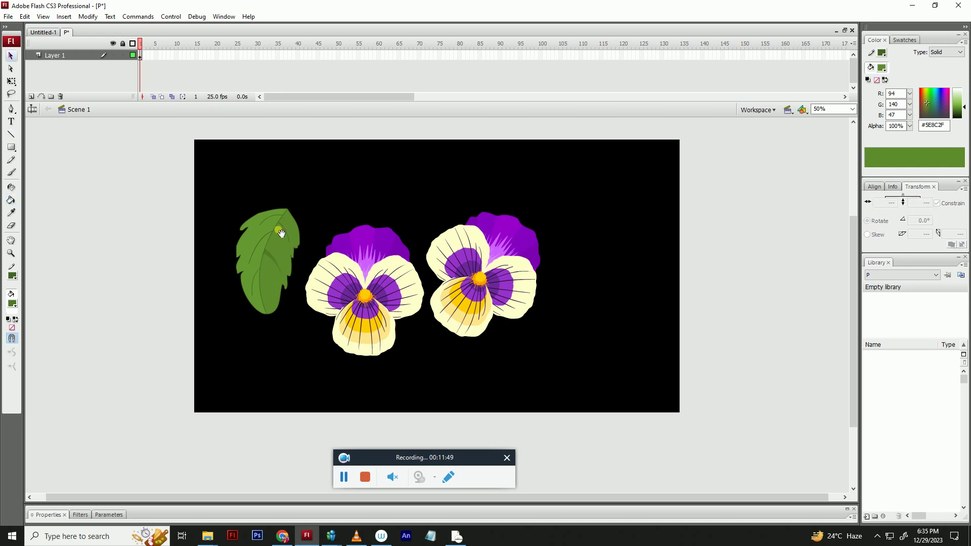
- Shade a tapered strip beside the leaf's upper right vein in dark green and delete its helper line
key("n")
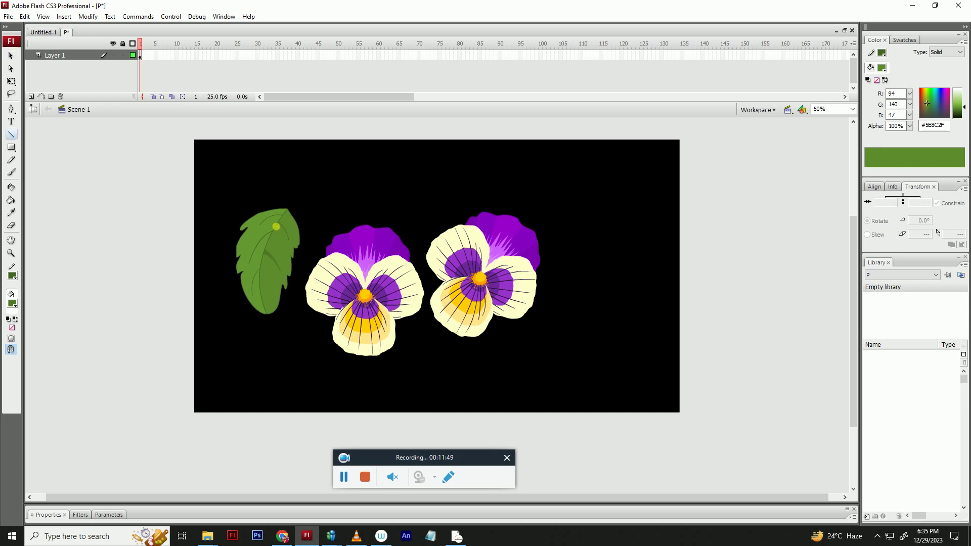
left_click(280, 254, "ctrl")
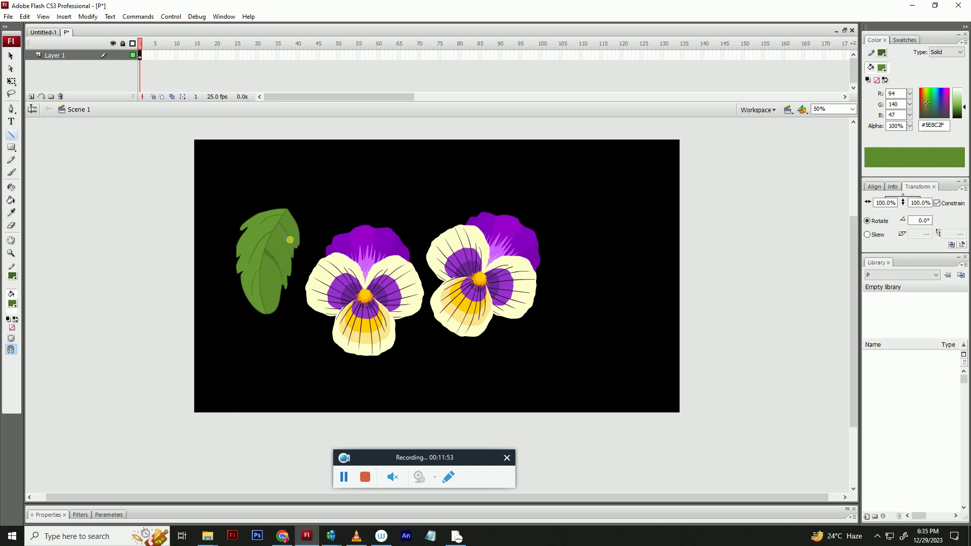
left_click_drag(291, 241, 288, 239)
key("k")
left_click(284, 232)
key("c")
left_click(280, 232)
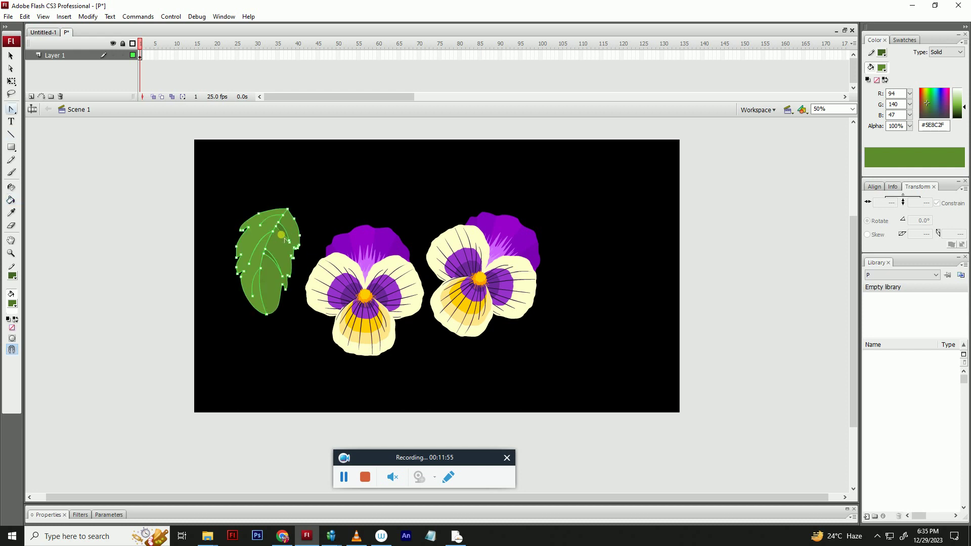
key("v")
left_click(281, 232)
key("Delete")
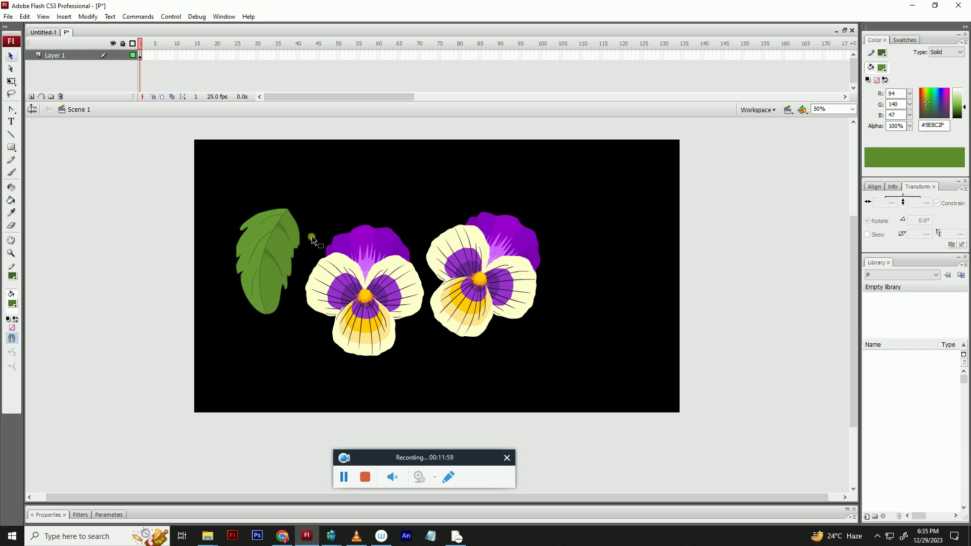
- Shade a tapered dark green strip along the lower vein on the leaf's left half
key("n")
key("v")
left_click(264, 278)
left_click(311, 225)
key("k")
key("v")
- Add tapered dark green shading along the middle and upper veins of the leaf's left half
key("n")
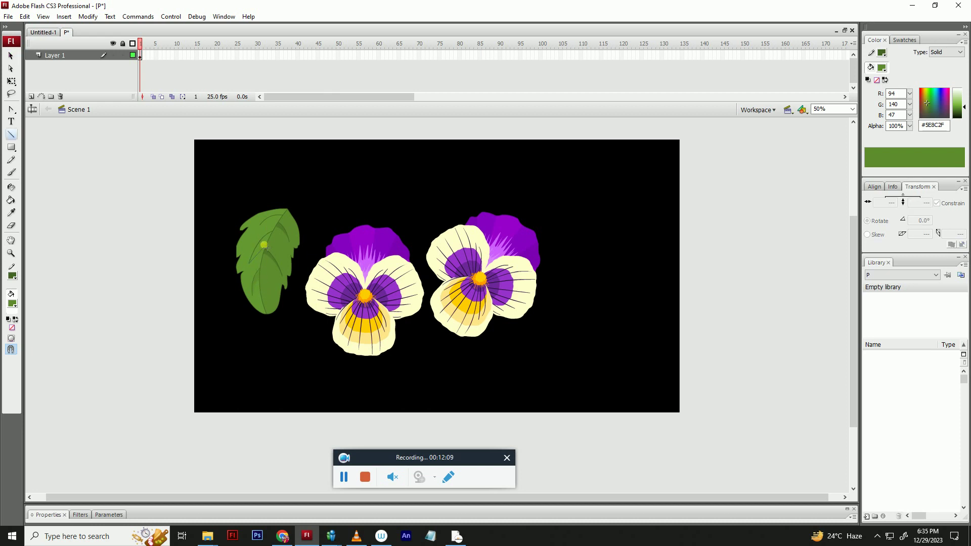
key("v")
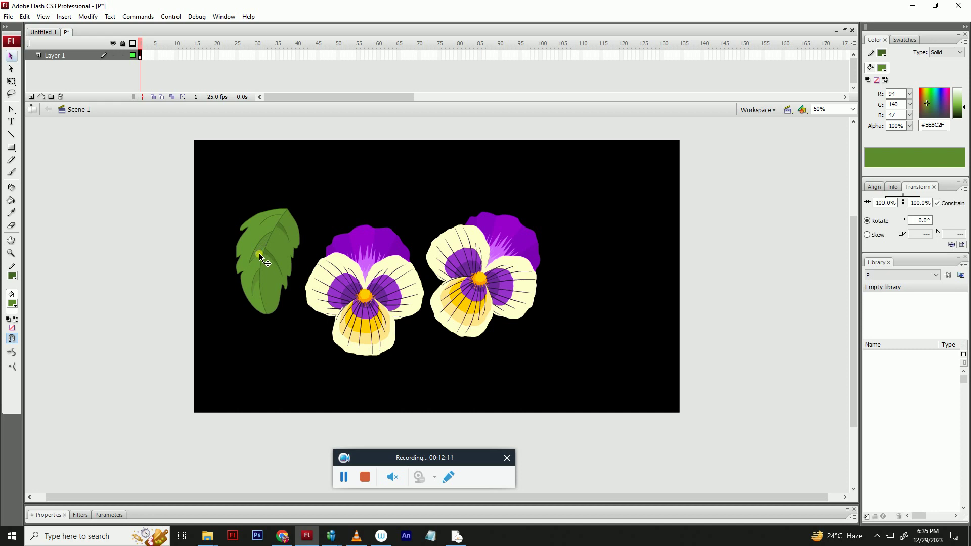
left_click(260, 248)
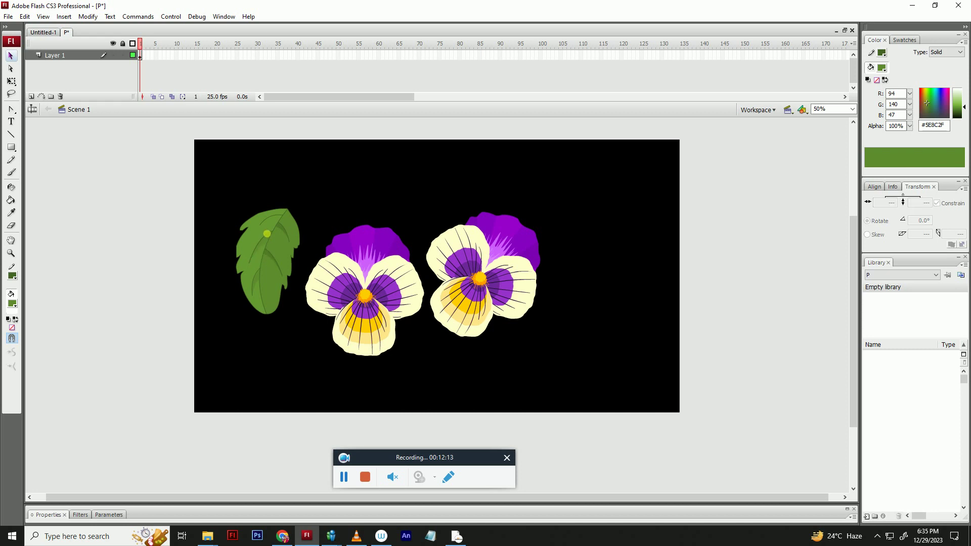
key("n")
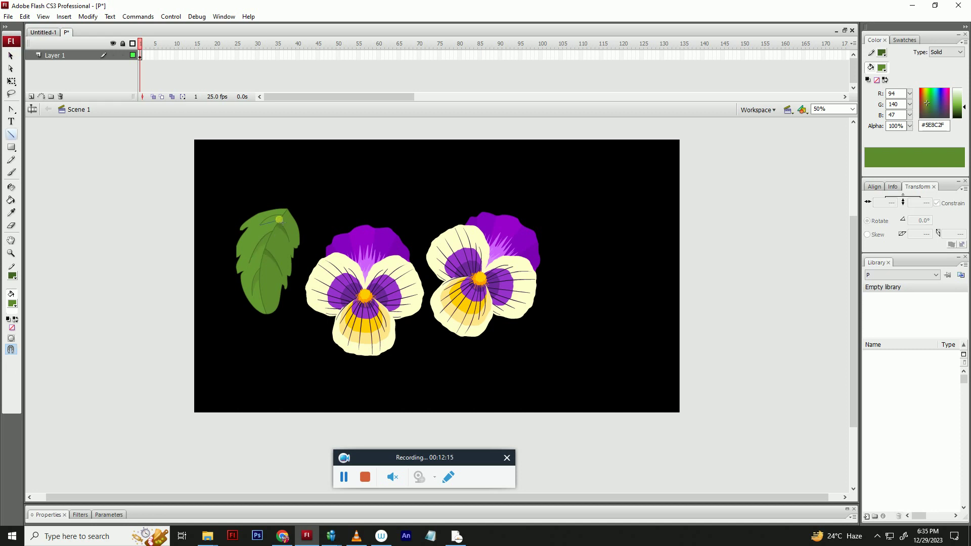
key("v")
left_click(272, 223)
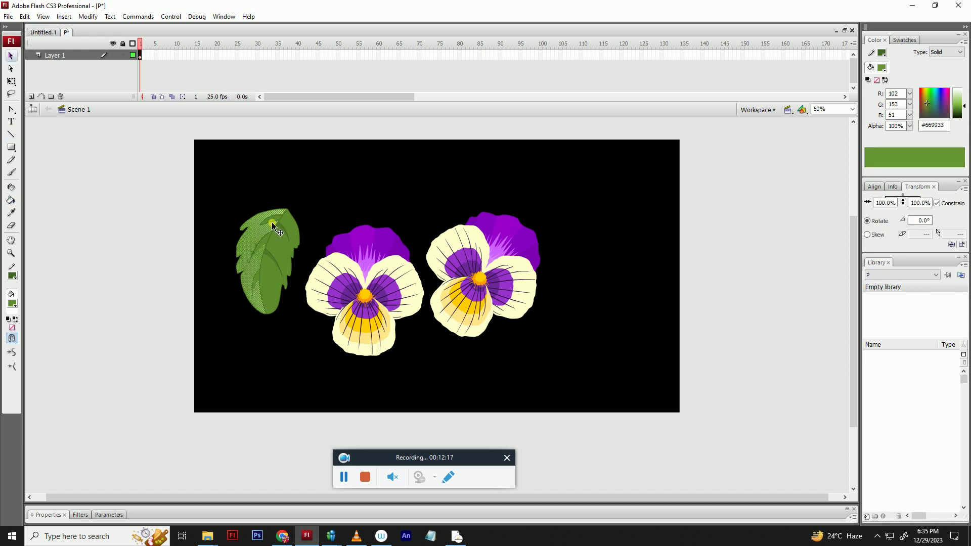
key("Escape")
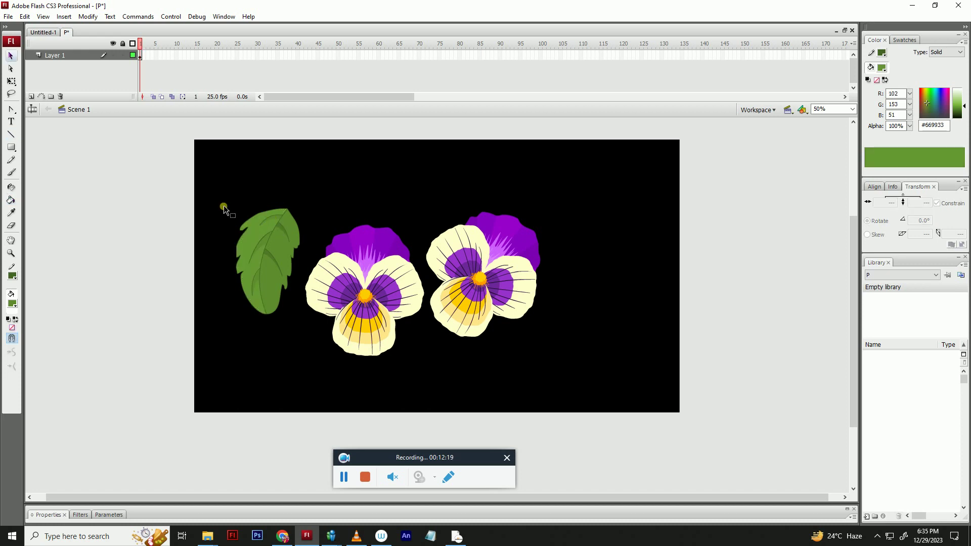
- Group the whole leaf and place it, rotated 45°, behind the lower-left side of the left flower
left_click_drag(205, 170, 306, 340)
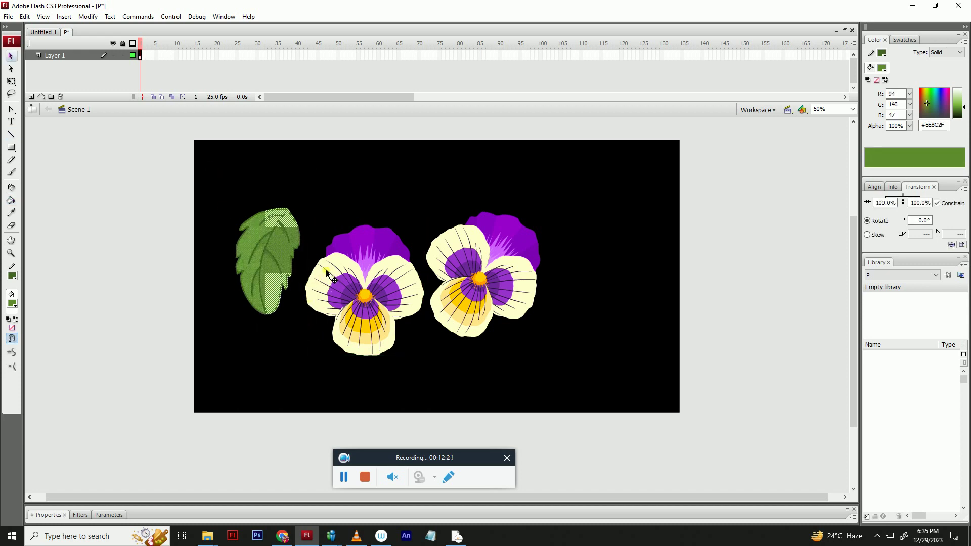
key("ctrl+g")
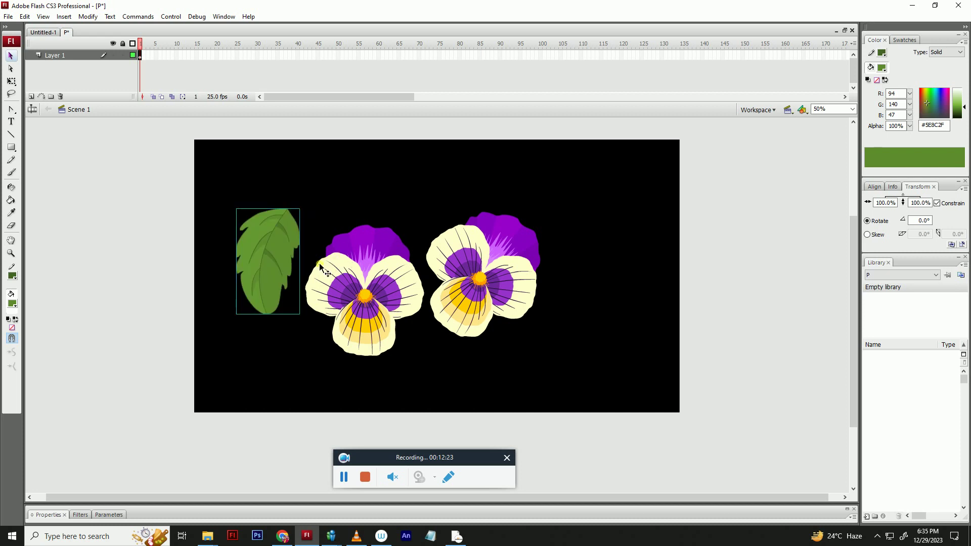
left_click_drag(287, 267, 338, 334)
key("q")
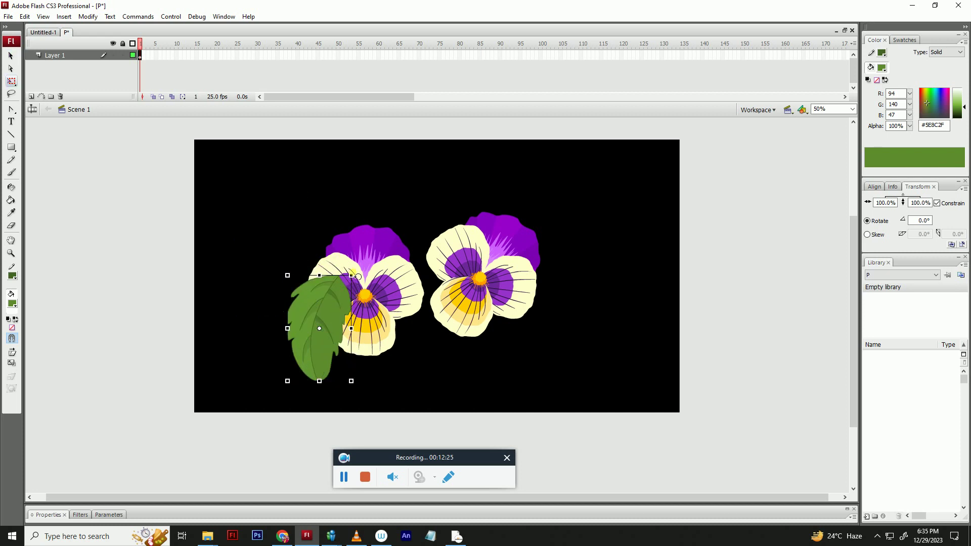
left_click_drag(358, 277, 382, 318)
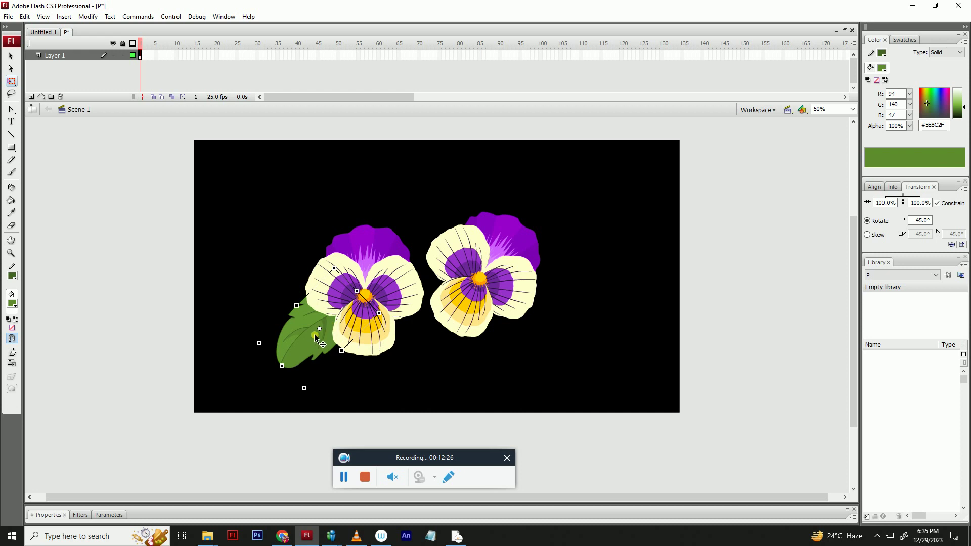
- Place a copy of the leaf between the flowers, rotated to -30°, and shrink the right flower to 55.9%
left_click_drag(318, 339, 432, 295)
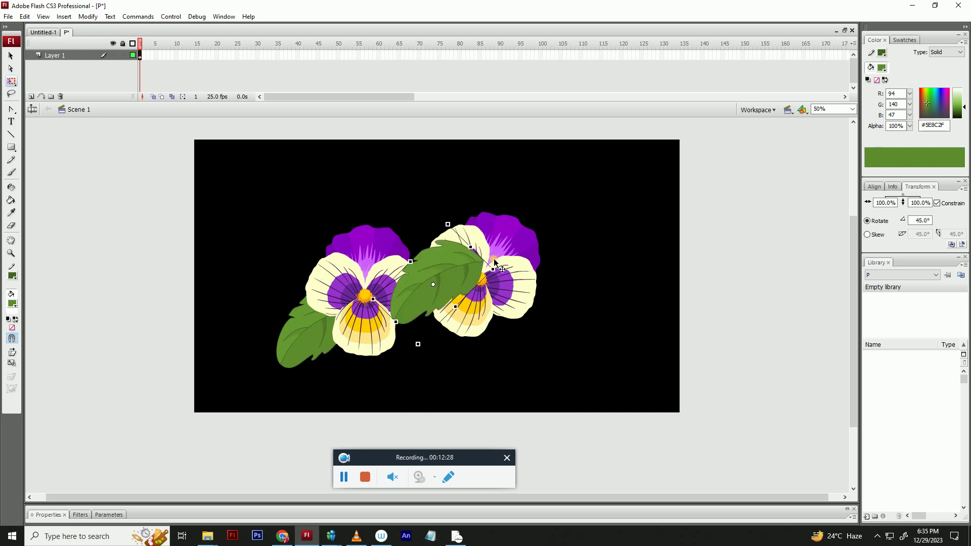
left_click_drag(498, 270, 512, 243)
left_click_drag(470, 291, 487, 298)
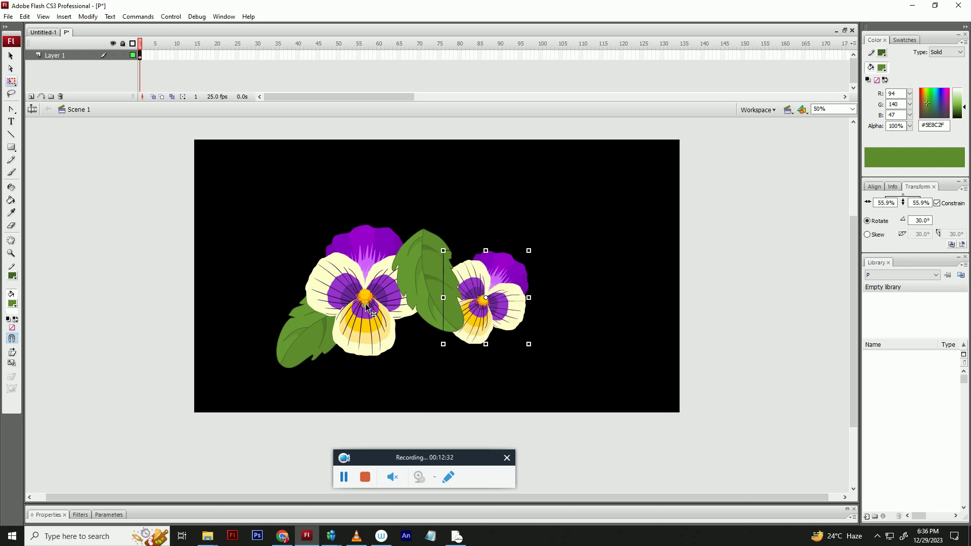
- Raise the left flower with its leaf and tuck the leaf copy, scaled to 85.4%, behind the right flower's lower-right side
left_click_drag(366, 307, 374, 281)
left_click_drag(453, 302, 501, 317)
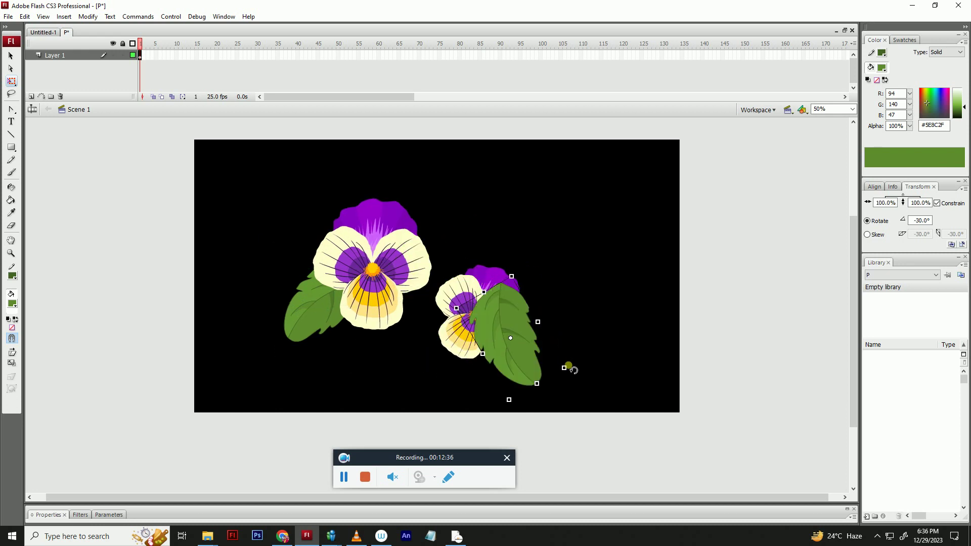
key("alt")
left_click_drag(522, 340, 511, 298)
- Place a horizontally flipped copy of the smaller leaf behind the left flower's lower-right petals, sending it to the back
key("alt")
key("m")
key("t")
key("h")
left_click_drag(511, 369, 429, 316)
key("ctrl+shift+Down")
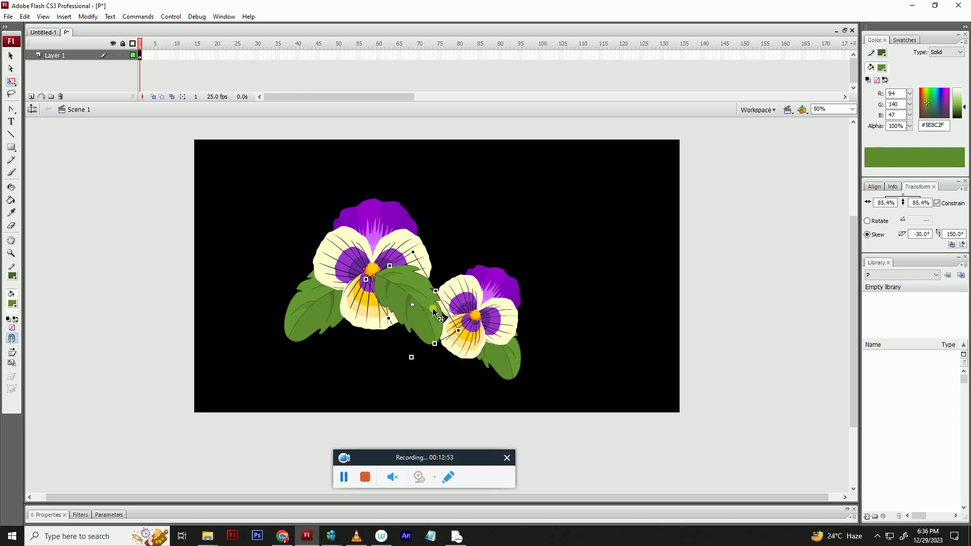
key("ctrl+shift+Down")
left_click_drag(431, 330, 418, 315)
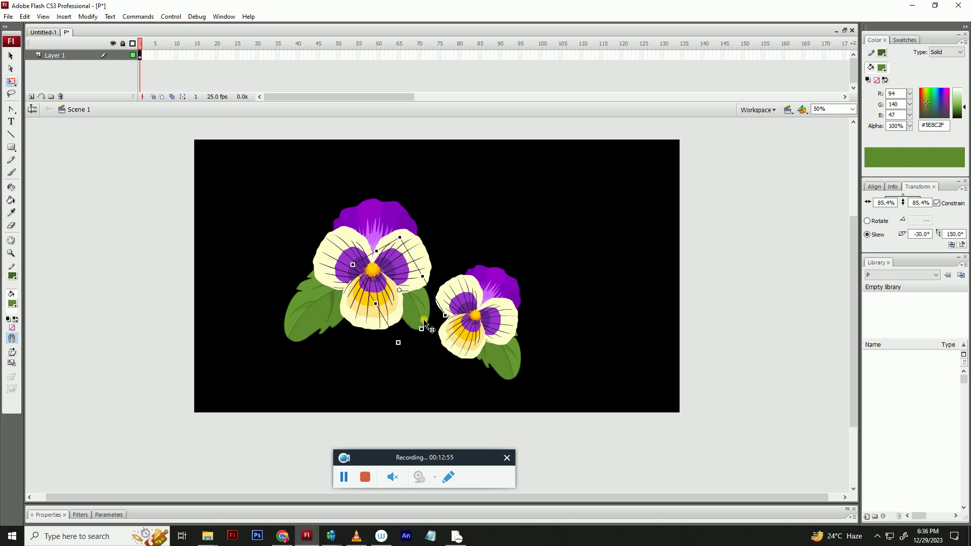
- Move all the leaves onto a new layer below the flower layer, keeping their positions
key("alt")
key("ctrl+a")
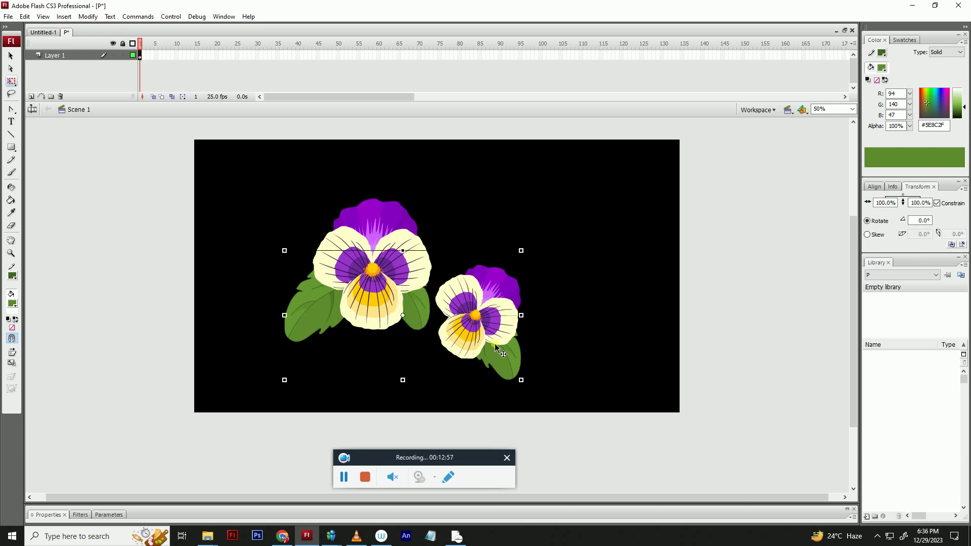
key("ctrl+x")
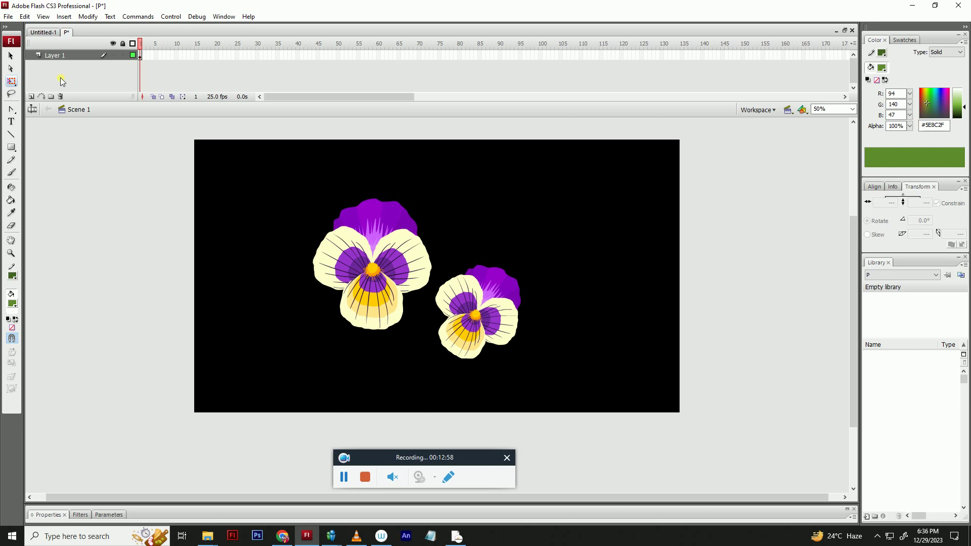
left_click(32, 96)
left_click_drag(65, 60, 65, 82)
key("ctrl+shift+v")
left_click(559, 201)
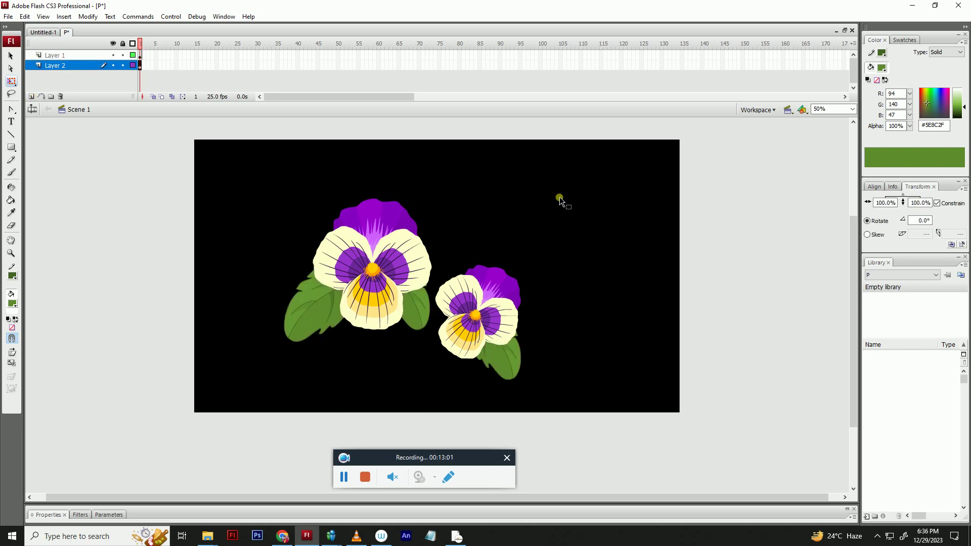
- Place leaf copies behind the large flower's upper-left petals and, angled at 45°, behind the small flower's left side
left_click_drag(515, 339, 387, 252)
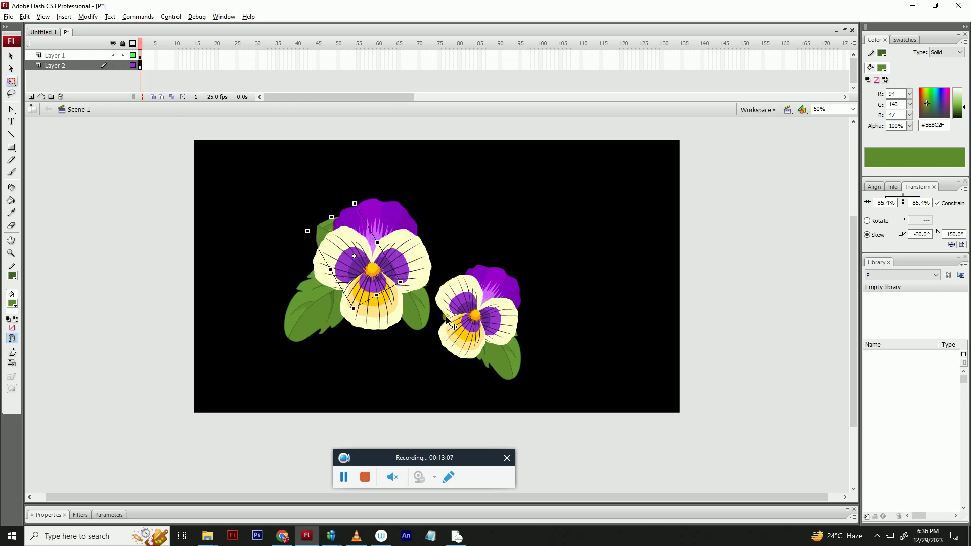
left_click_drag(331, 317, 459, 273)
left_click(526, 219)
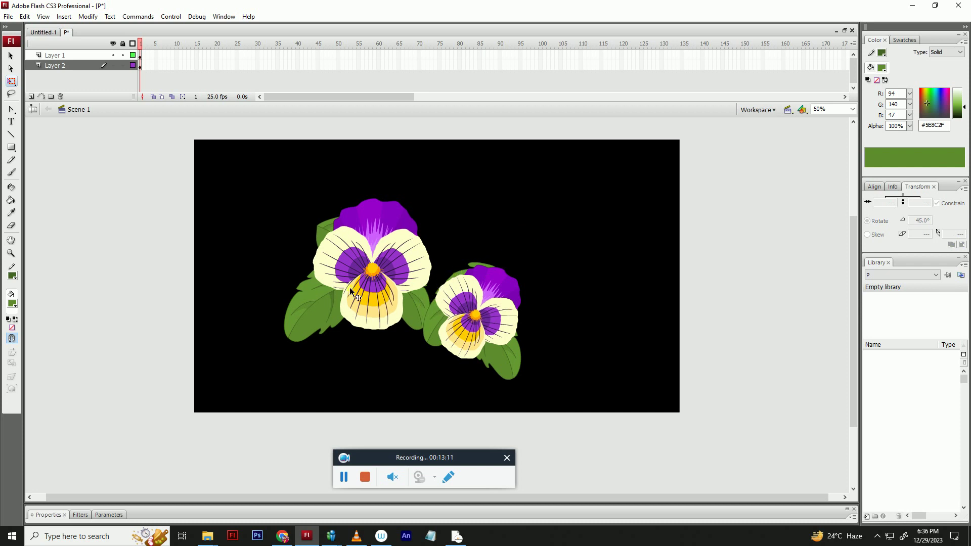
- Place another copy of the smaller leaf behind the large flower's upper-right petals, rotated to skew angles of -113.0° and 67.0°
left_click_drag(503, 353, 450, 233)
key("ctrl+z")
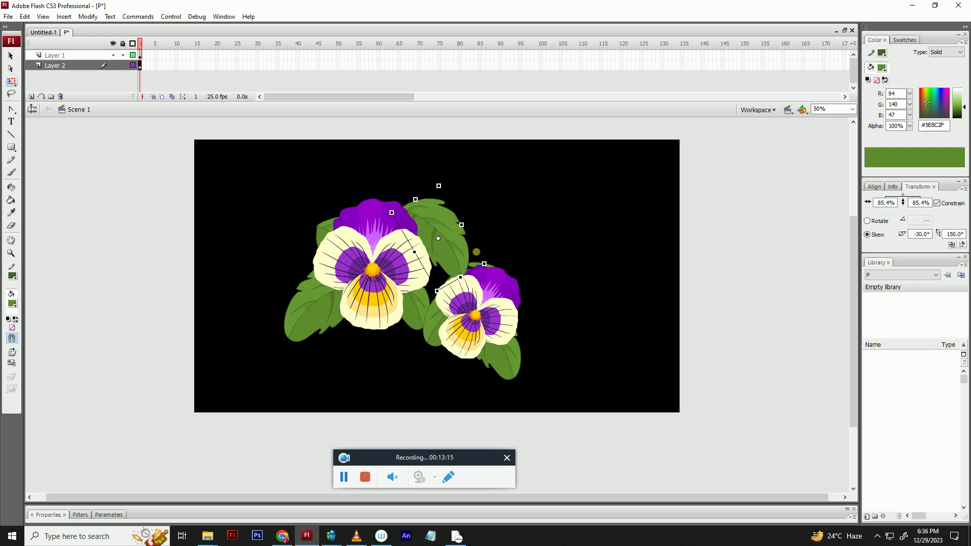
left_click_drag(485, 262, 442, 231)
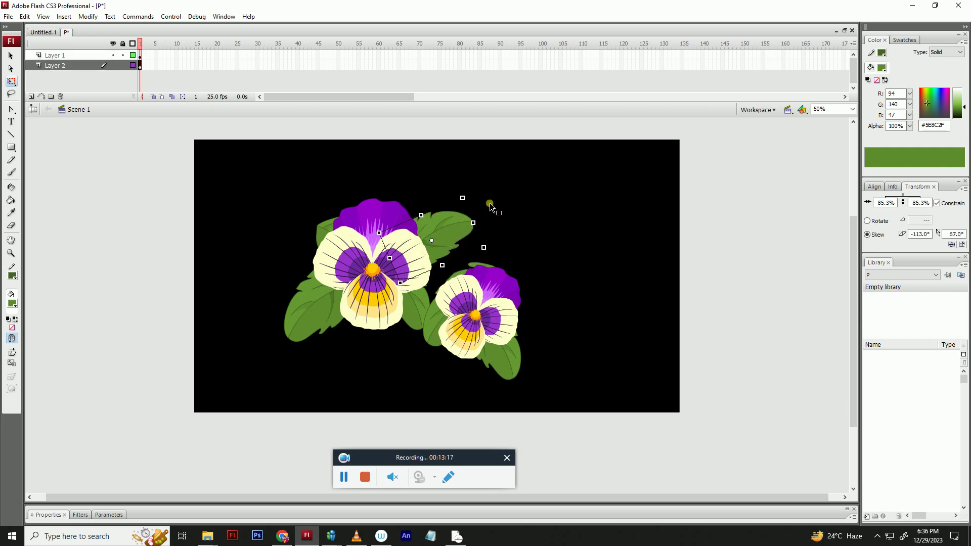
left_click(484, 197)
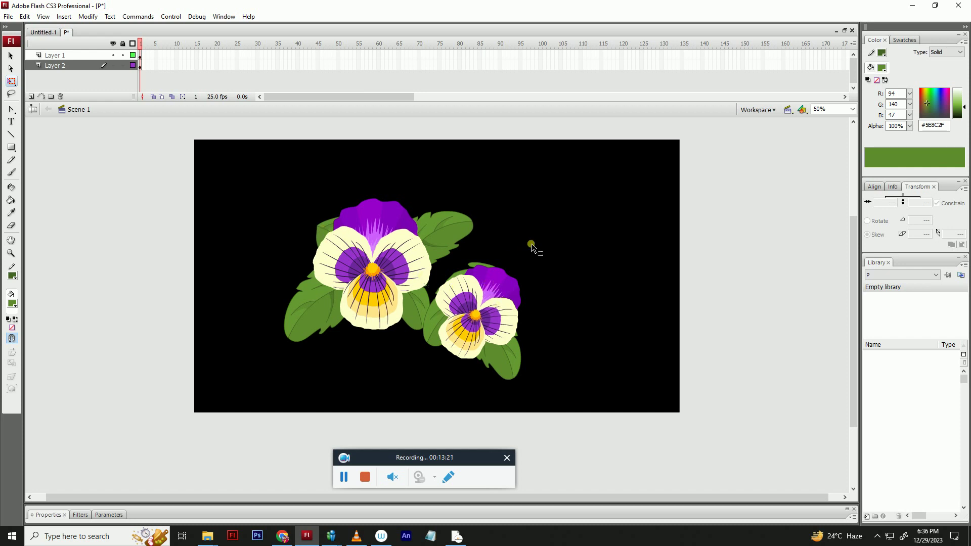
- Move the right flower with its leaves closer to the large flower and rotate the flower alone to -15°
left_click(494, 316)
mouse_move(494, 312)
left_mouse_down()
mouse_move(485, 294)
mouse_move(485, 321)
mouse_move(499, 299)
left_mouse_up()
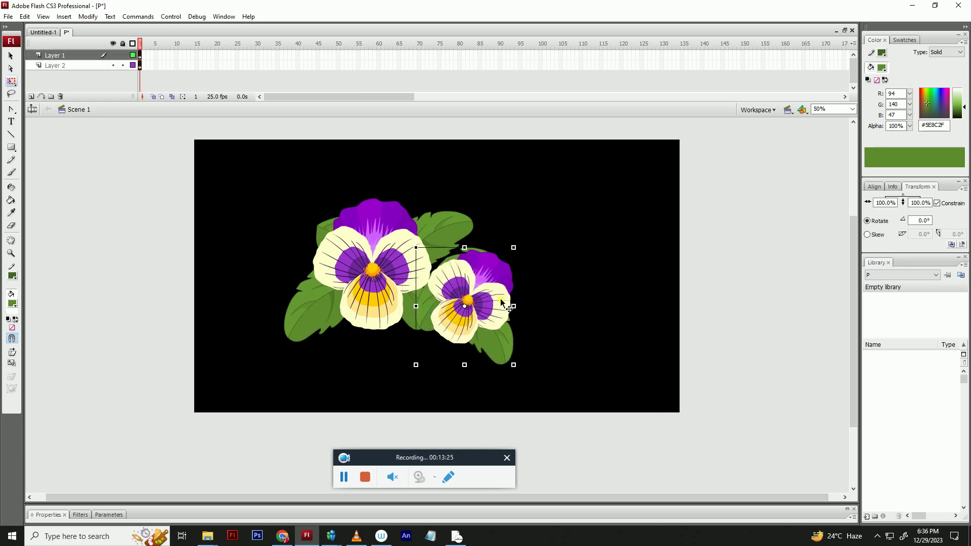
left_click(532, 277)
left_click(502, 274)
left_click_drag(517, 248, 445, 252)
left_click(317, 196)
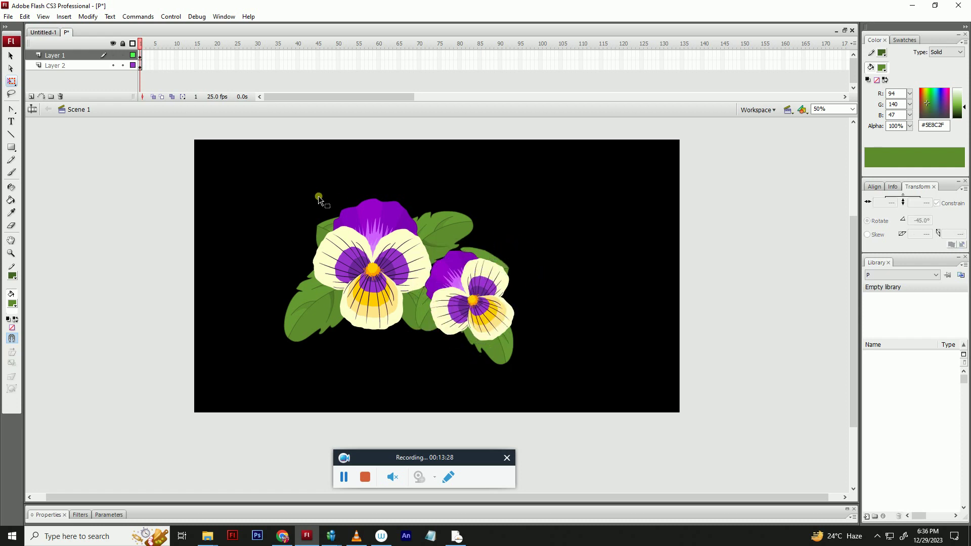
left_click(486, 276)
left_click_drag(523, 258, 525, 253)
left_click_drag(500, 275, 520, 254)
left_click(529, 250)
left_click(498, 272)
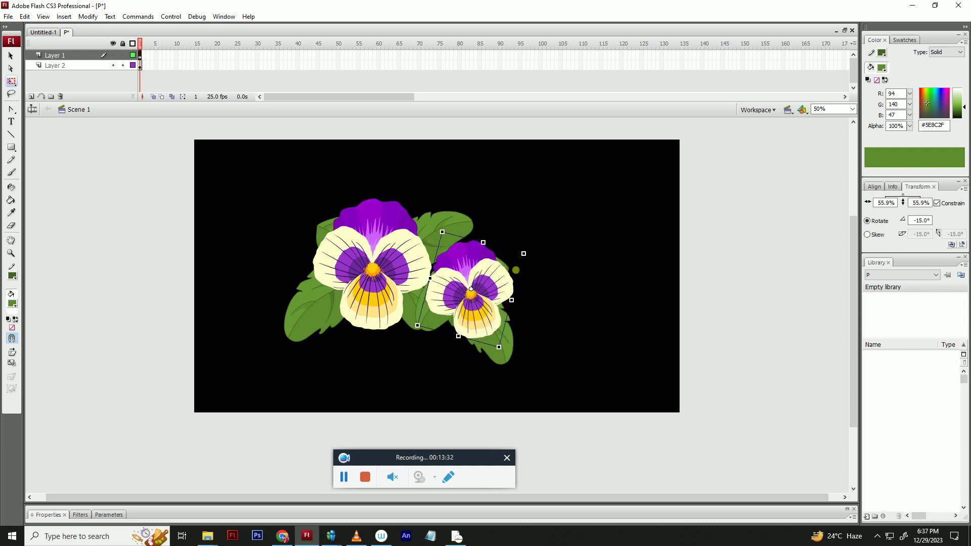
- Duplicate the whole flower arrangement, shrink the copy to about half size and place it in the stage's lower-right corner
left_click_drag(275, 163, 539, 373)
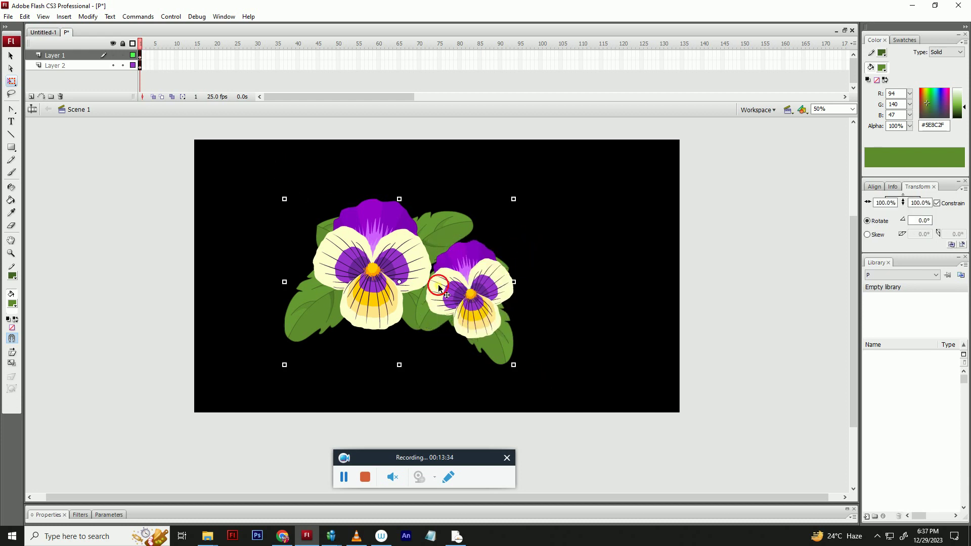
left_click_drag(438, 286, 641, 309)
left_click_drag(723, 223, 607, 304)
key("ctrl+z")
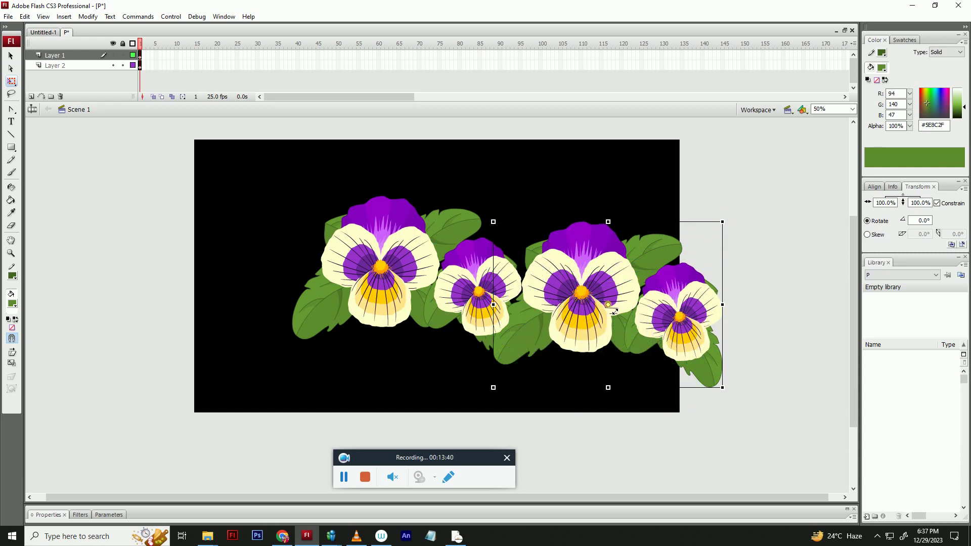
left_click_drag(580, 342, 649, 361)
- Delete the right-hand flower from the half-size copy and undo the deletion of the copy's leaves
double_click(649, 360)
left_click(655, 372)
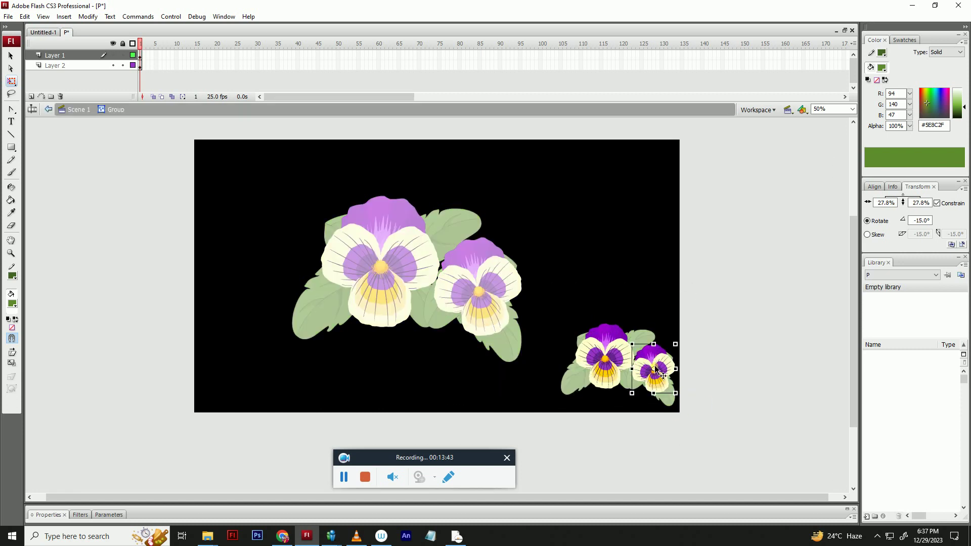
key("Delete")
double_click(676, 377)
left_click(659, 380)
key("Delete")
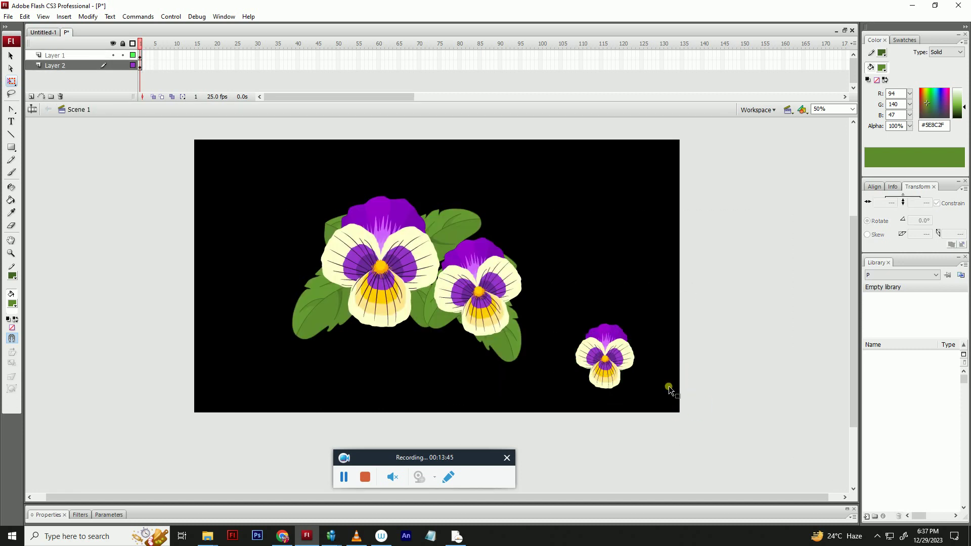
key("ctrl+z")
- Delete the two leftover leaves beside the lower-right flower and shift the remaining flower cluster slightly down and right
left_click(705, 394)
left_click(653, 366)
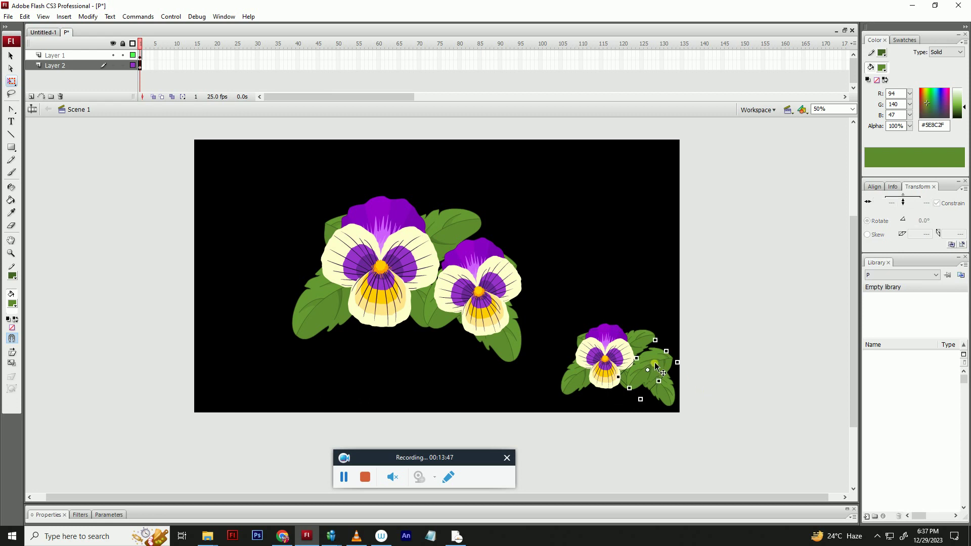
key("Delete")
left_click(663, 387)
key("Delete")
left_click_drag(583, 314, 631, 361)
- Duplicate the main arrangement over the stage's left edge and delete the large flower from the copy
left_click(482, 287)
left_click(506, 342, "shift")
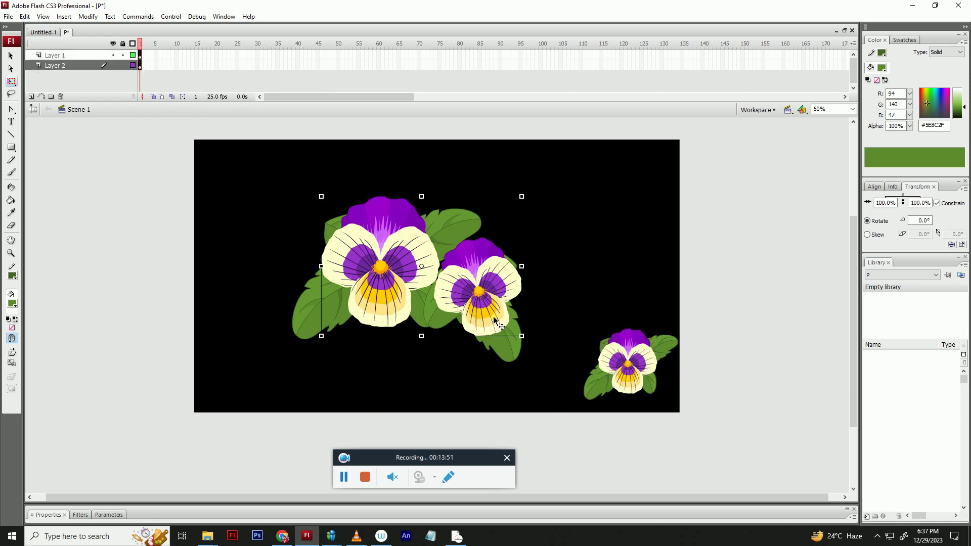
left_click_drag(485, 298, 232, 348)
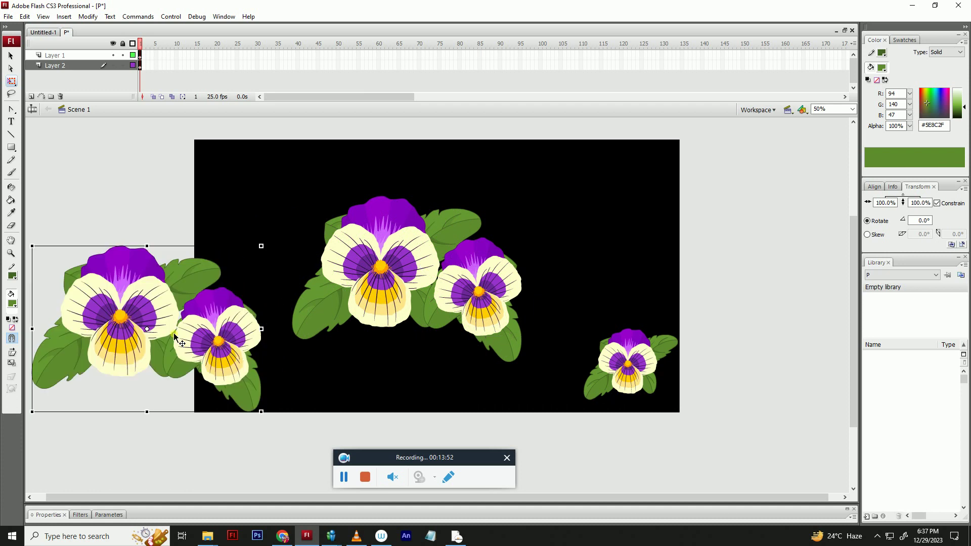
double_click(161, 309)
left_click(164, 295)
key("Delete")
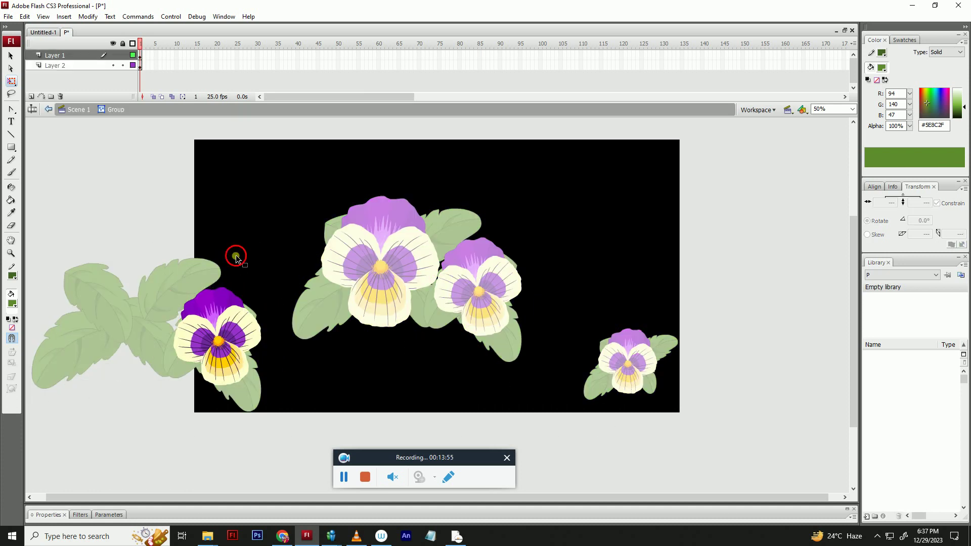
- Delete the four leaves that belonged to the removed large flower in the left copy
double_click(236, 256)
double_click(169, 285)
double_click(143, 328)
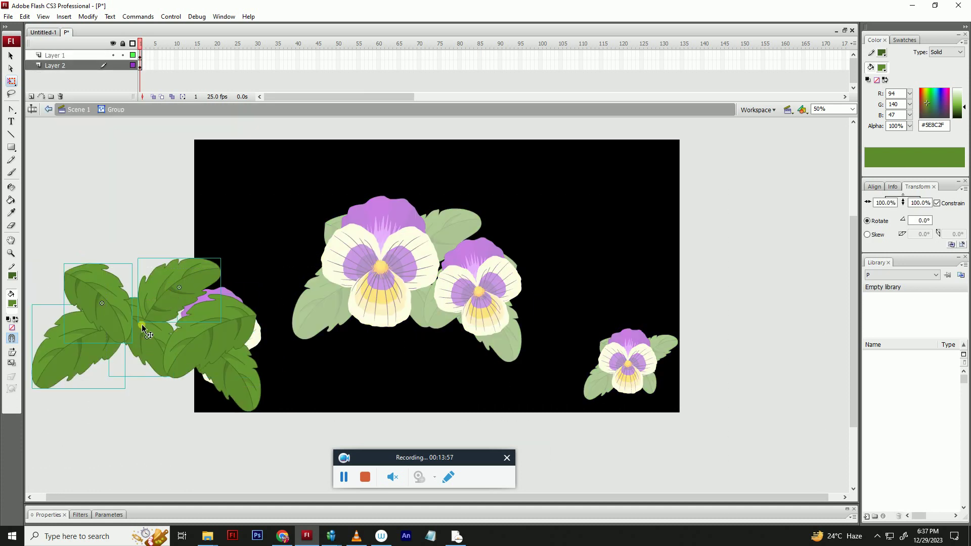
key("Delete")
double_click(274, 373)
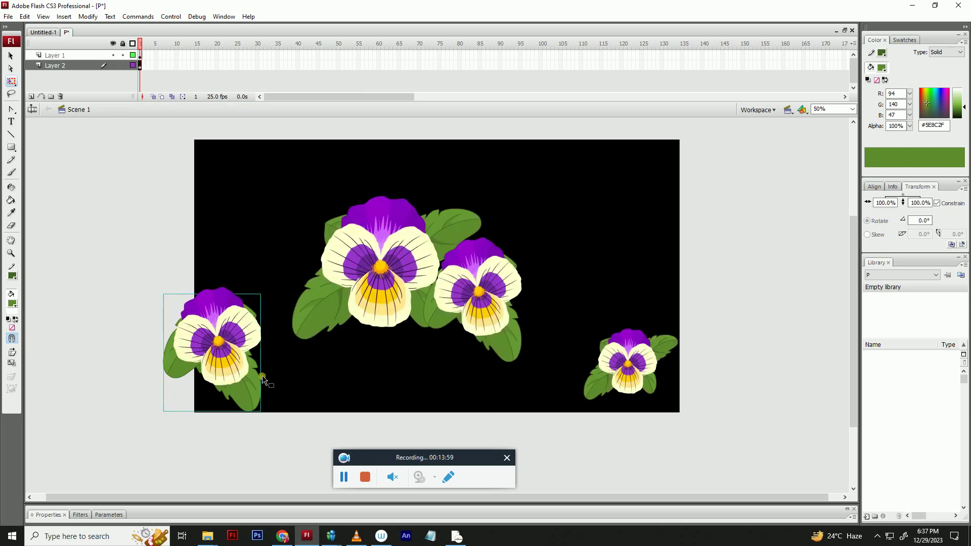
- Scale the remaining left flower cluster to about 80% and position it in the stage's lower-left corner
left_click_drag(186, 277, 254, 386)
left_click_drag(233, 343, 259, 339)
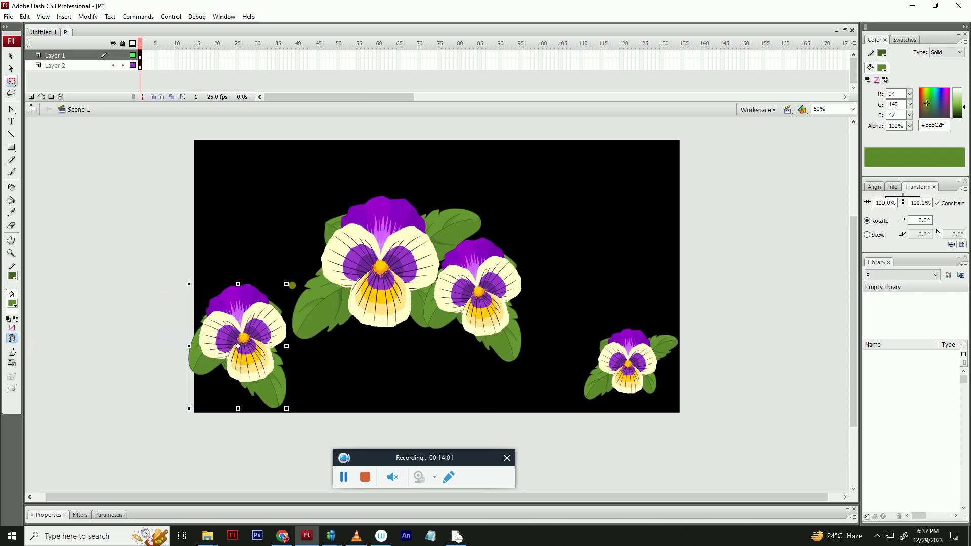
left_click_drag(286, 284, 268, 308)
left_click_drag(242, 345, 259, 349)
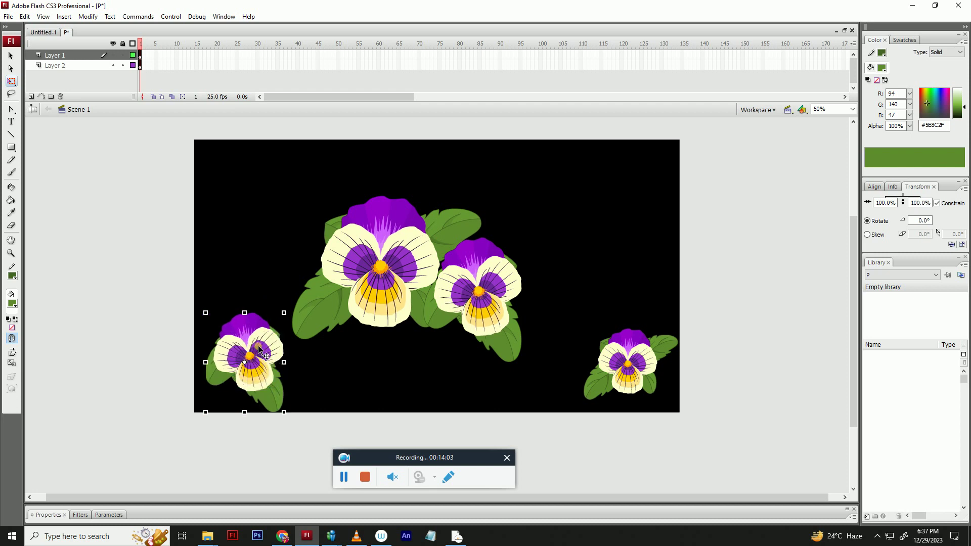
- Enlarge the main two-flower arrangement with its leaves toward the upper right of the stage
left_click(493, 332)
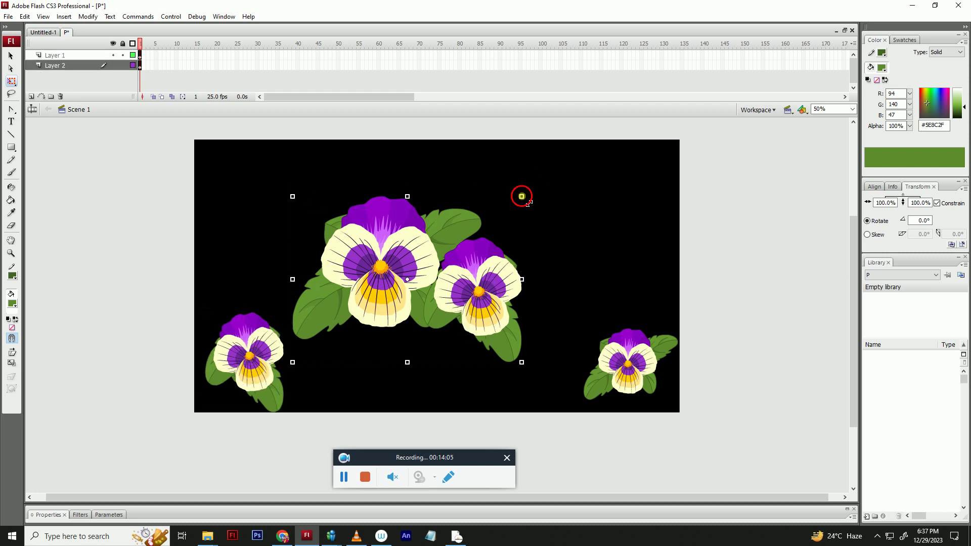
left_click_drag(521, 197, 575, 165)
left_click(559, 209)
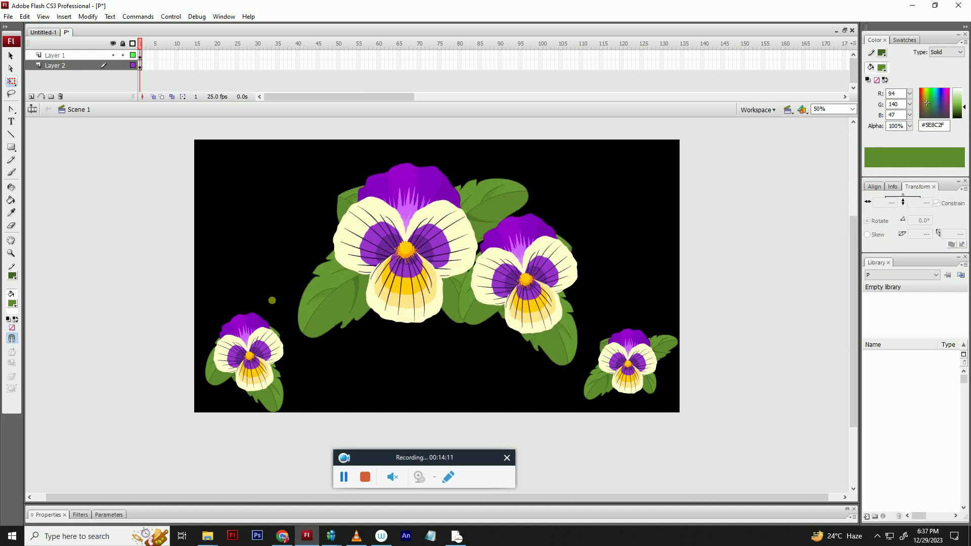
- Spread the two leaves of the lower-left cluster slightly outward and nudge its flower to the left
left_click(282, 320)
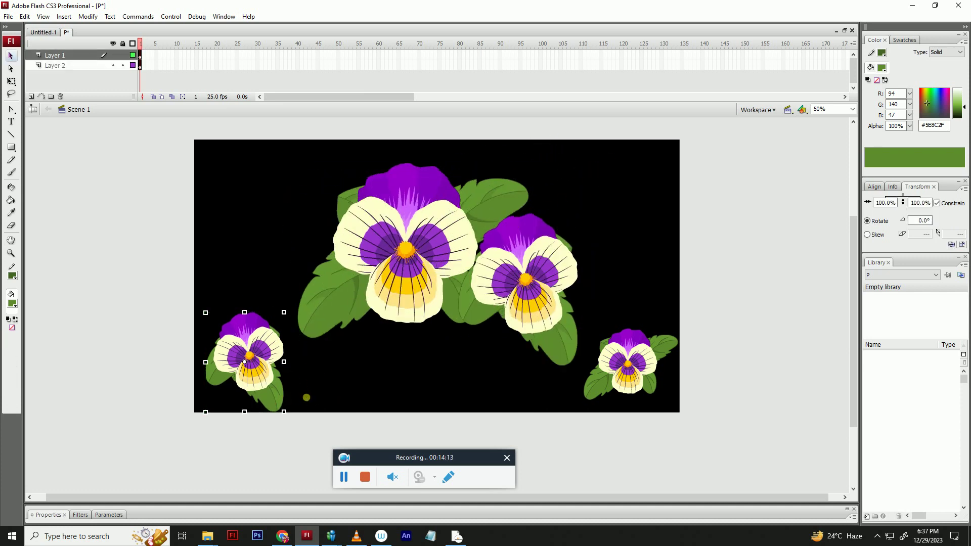
left_click(300, 388)
mouse_move(300, 389)
left_mouse_down()
mouse_move(285, 399)
mouse_move(285, 388)
left_mouse_up()
key("ctrl+b")
left_click(292, 390)
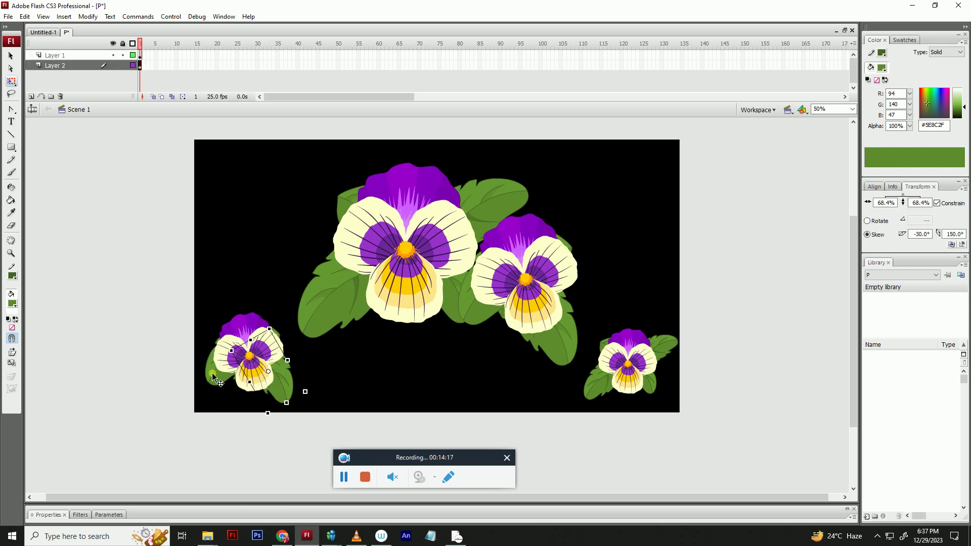
left_click_drag(213, 374, 211, 378)
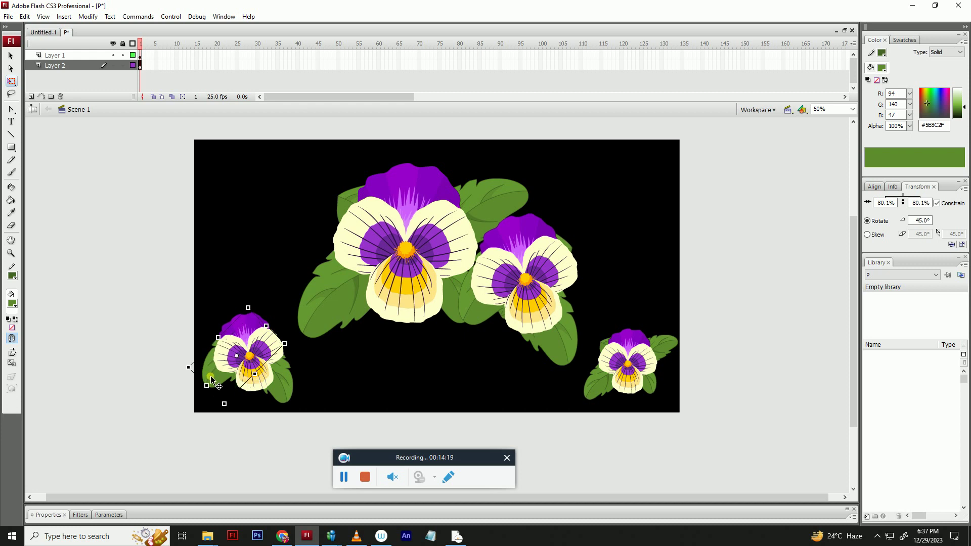
left_click_drag(216, 314, 276, 376)
left_click(320, 382)
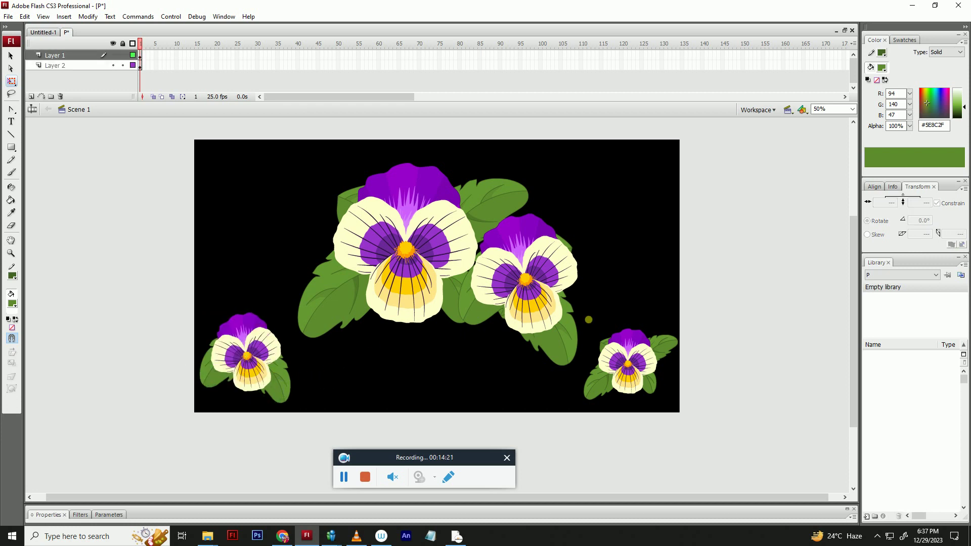
- Lower the lower-right cluster slightly and place a counterclockwise-rotated copy of the lower-left cluster in the stage's upper-right corner
left_click(652, 356)
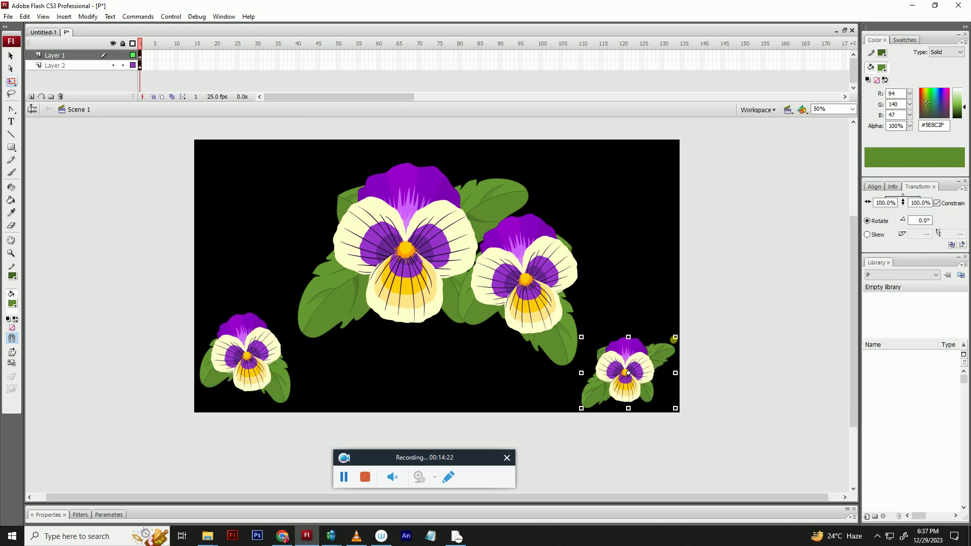
left_click(265, 384)
left_click_drag(264, 384, 655, 221, "alt")
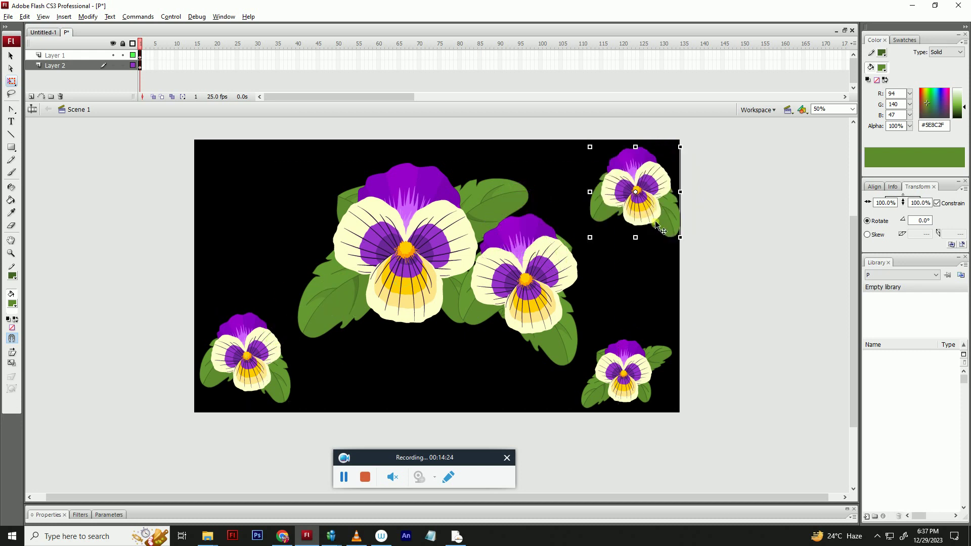
left_click_drag(682, 147, 643, 144)
left_click_drag(644, 192, 630, 192)
left_click(674, 253)
- Place a copy of the lower-right cluster in the stage's upper-left corner, rotated clockwise
left_click(640, 378)
left_click_drag(642, 383, 248, 194, "alt")
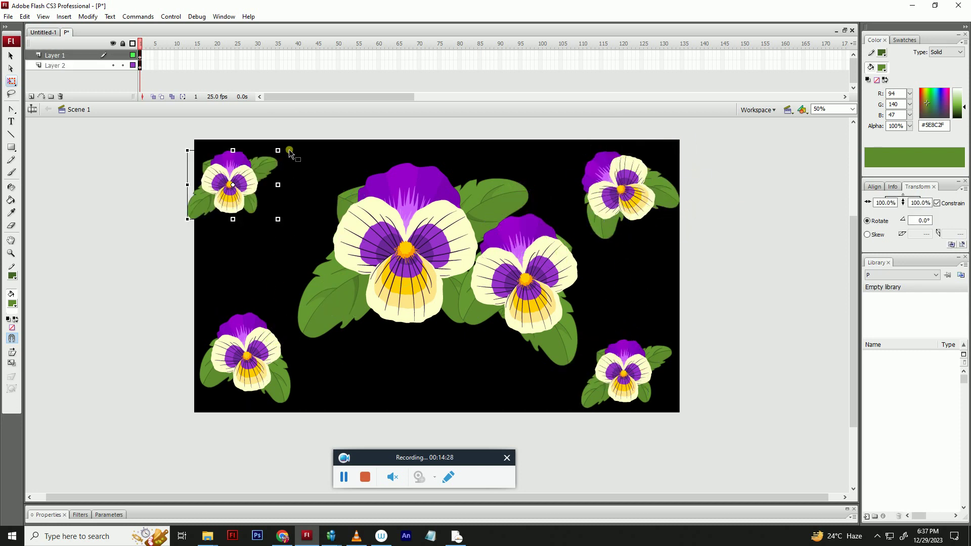
left_click_drag(282, 147, 309, 181)
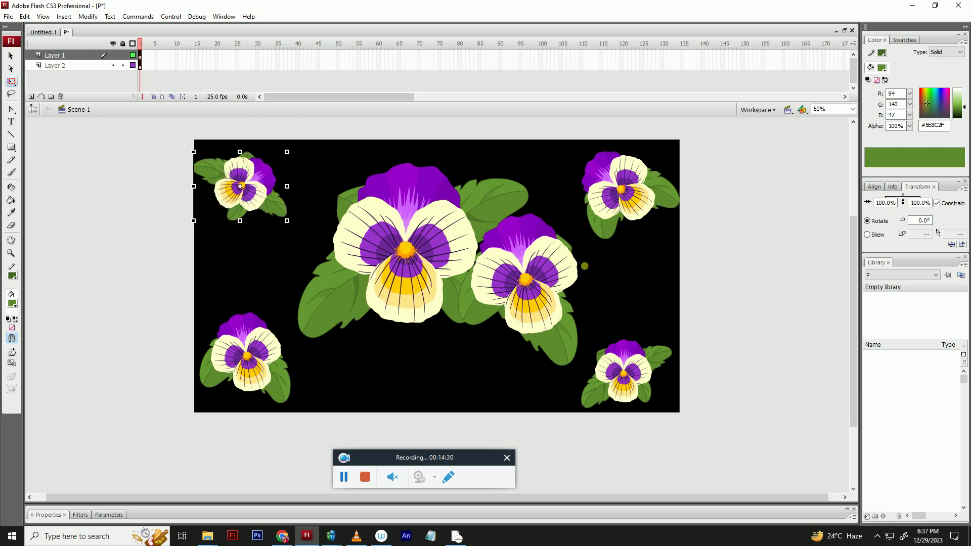
left_click(636, 311)
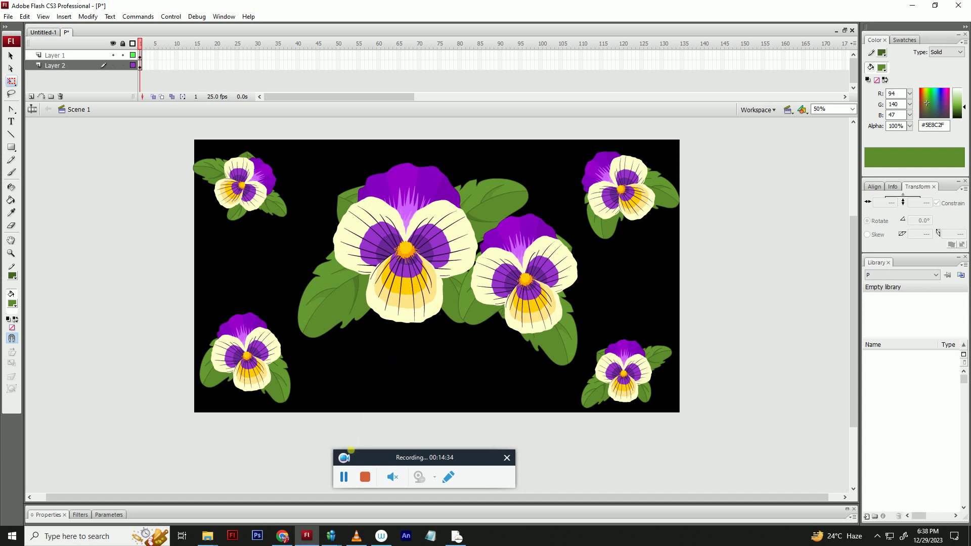
left_click_drag(269, 170, 274, 174)
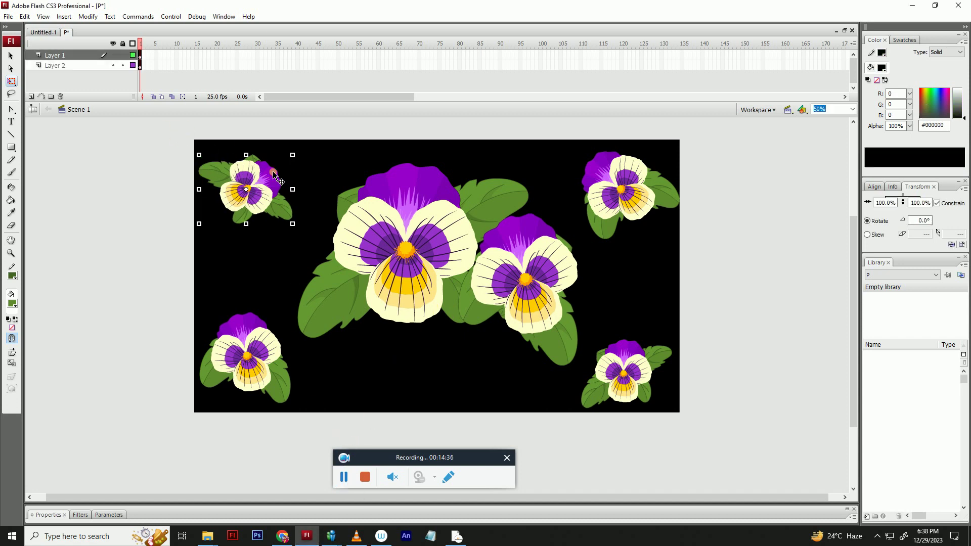
left_click_drag(299, 218, 314, 190)
left_click(180, 116)
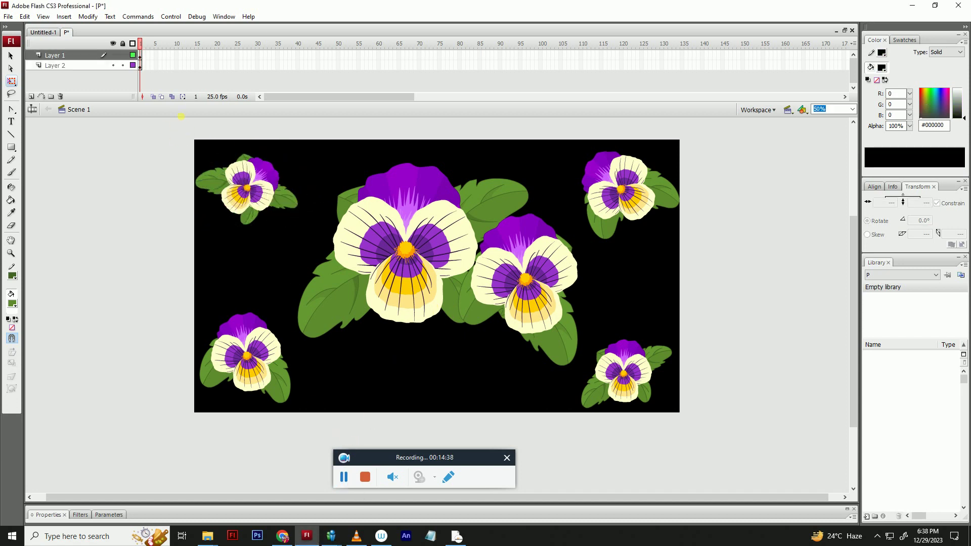
- Lock the flower layer and add a new layer above it
left_click(123, 55)
left_click(31, 96)
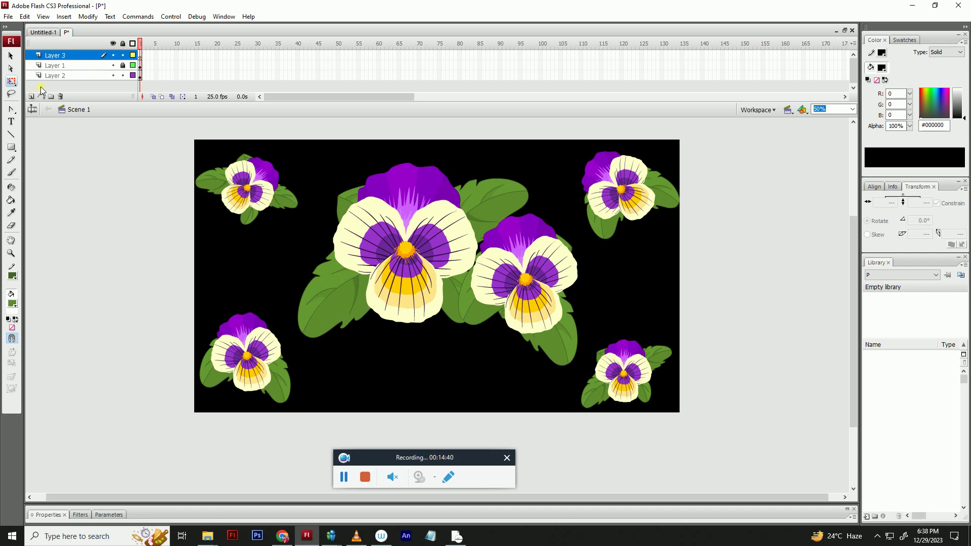